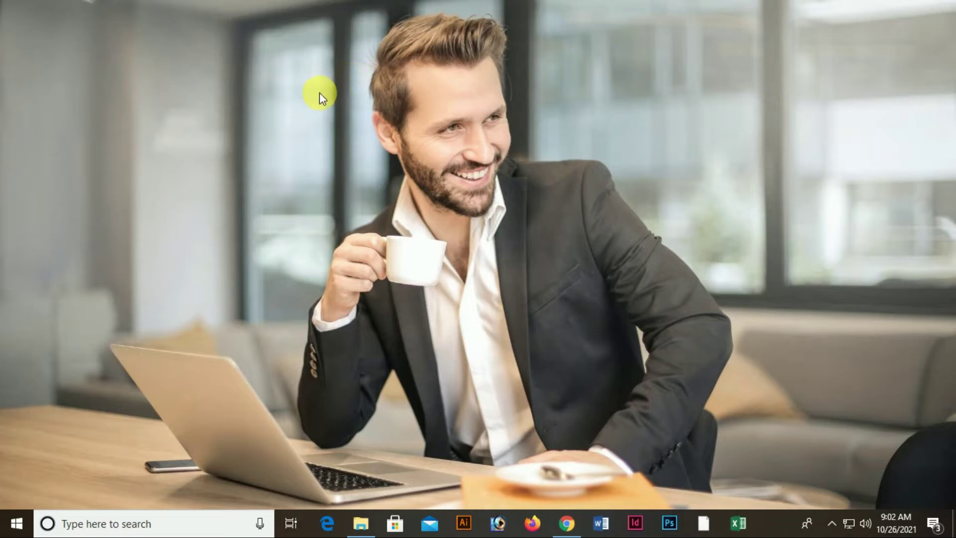
Launch Adobe Illustrator from the taskbar to its Home screen and open the File menu
left_click(471, 513)
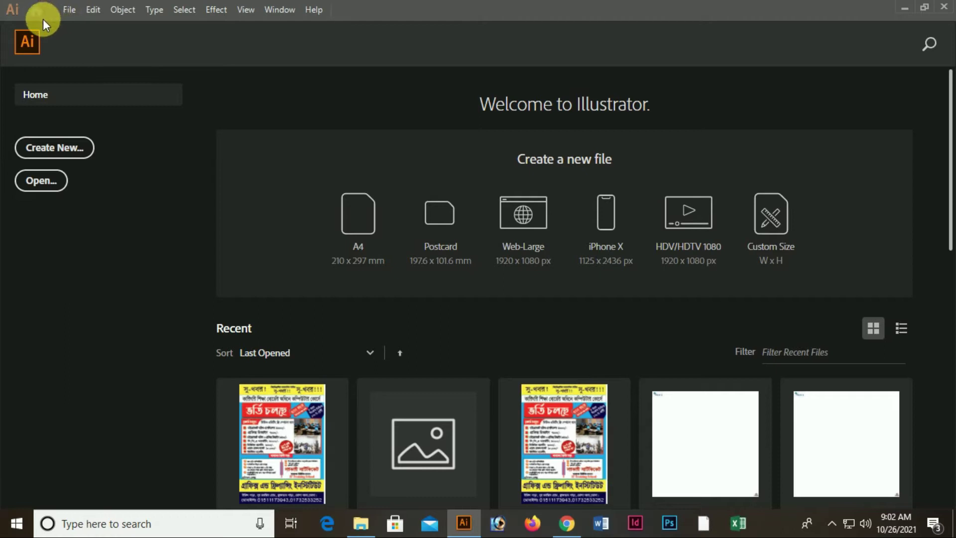
left_click(67, 9)
Start a new document in pixels with width 720 px and height 312 px
left_click(91, 28)
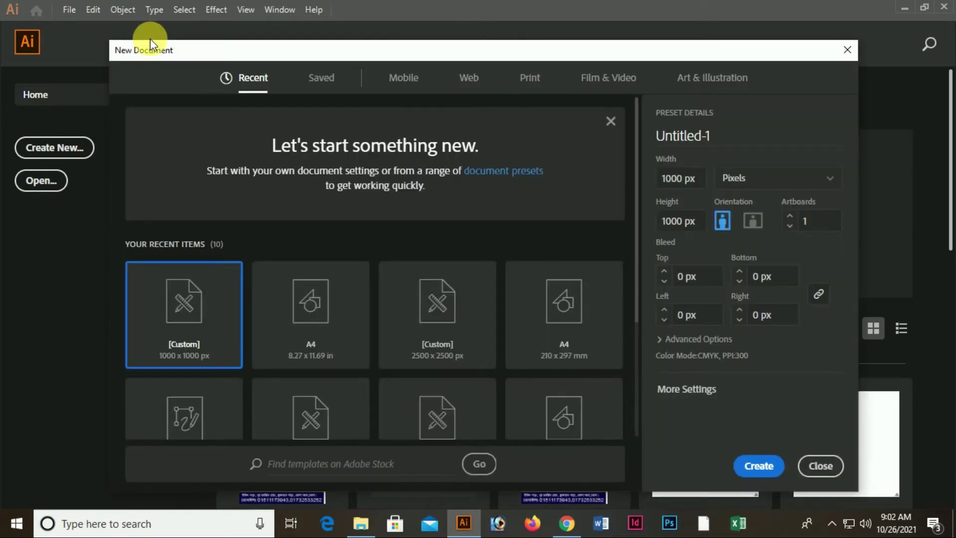
left_click(703, 181)
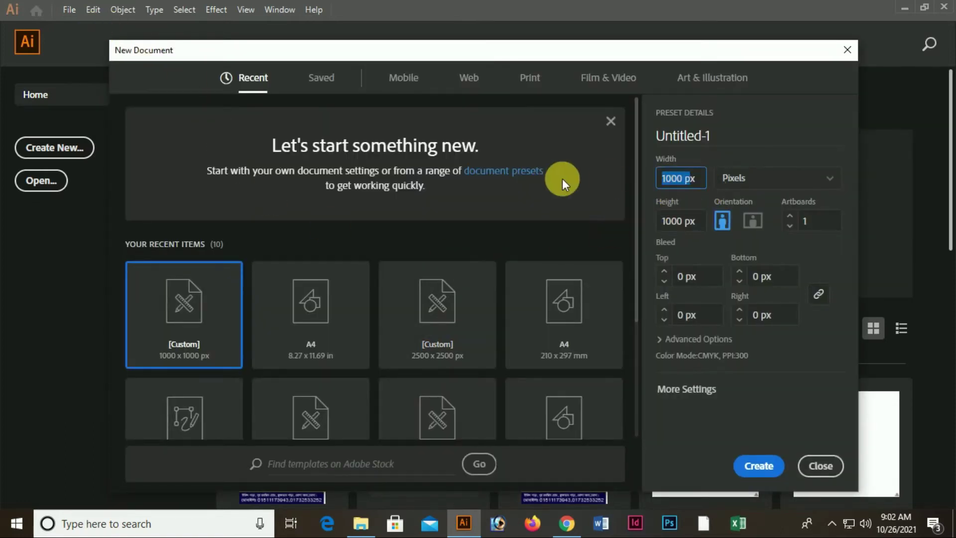
left_click(751, 178)
left_click(758, 321)
left_click(704, 179)
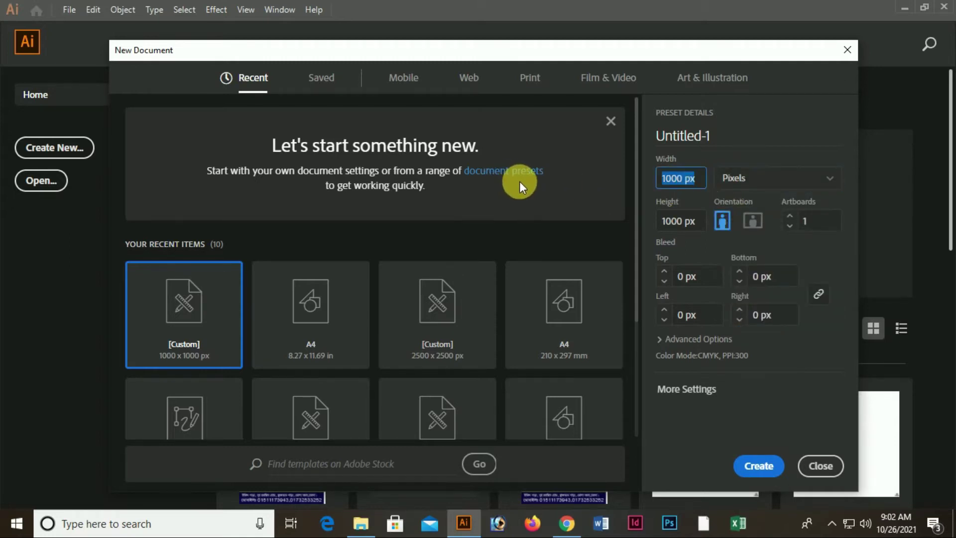
type("720")
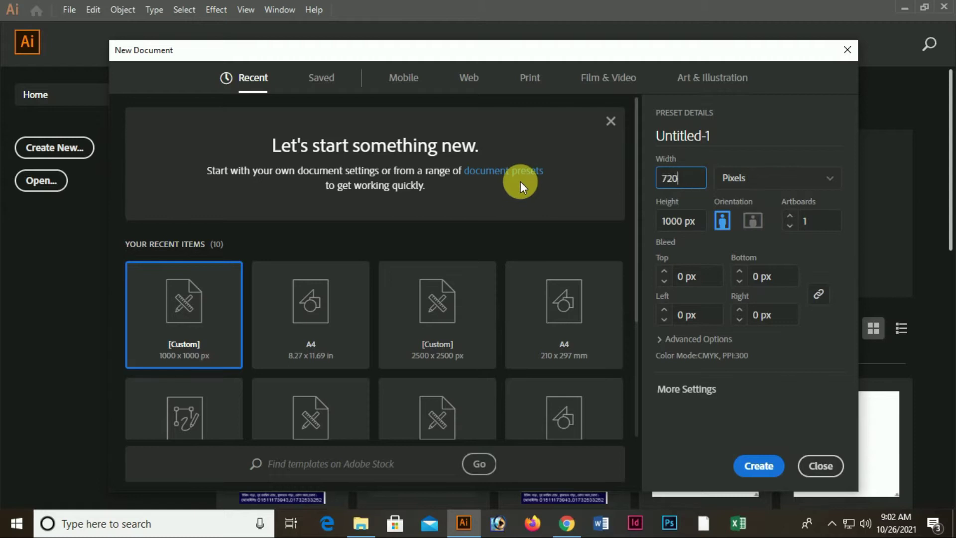
left_click(703, 222)
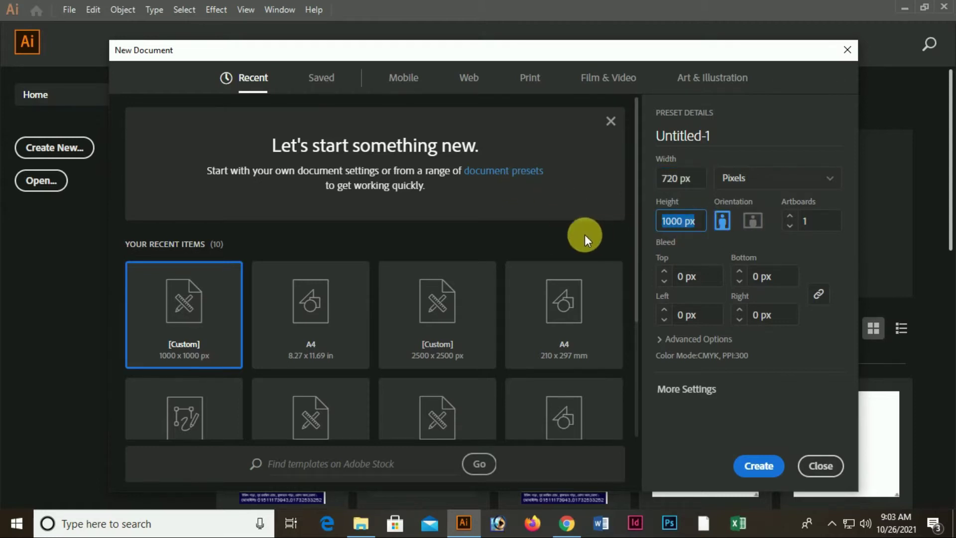
type("312")
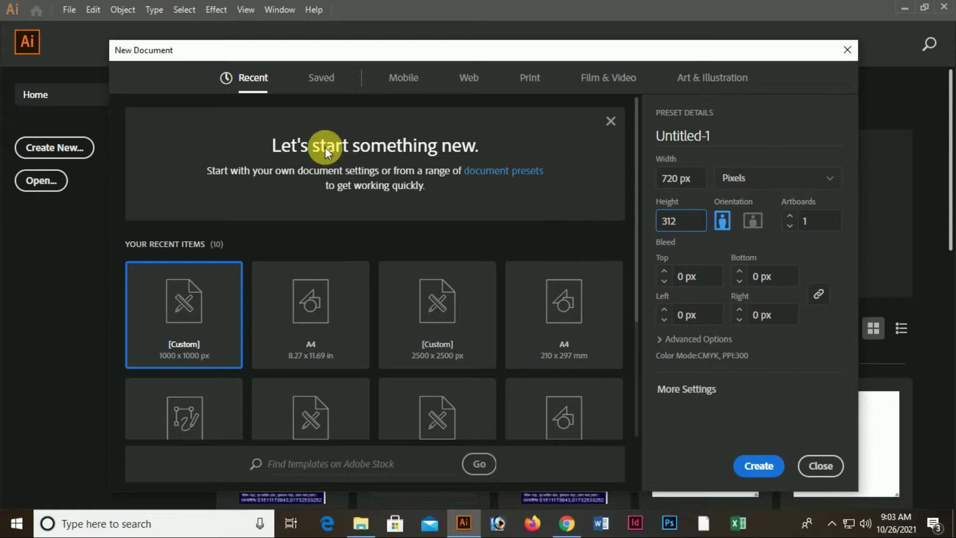
Switch to a blank Web preset, re-enter height 312 px, and create the RGB document
left_click(470, 84)
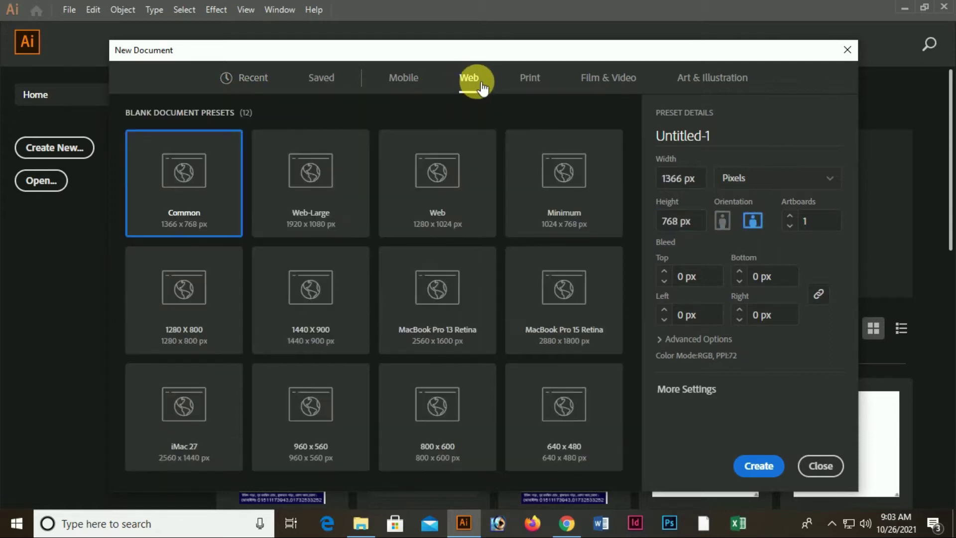
left_click(708, 181)
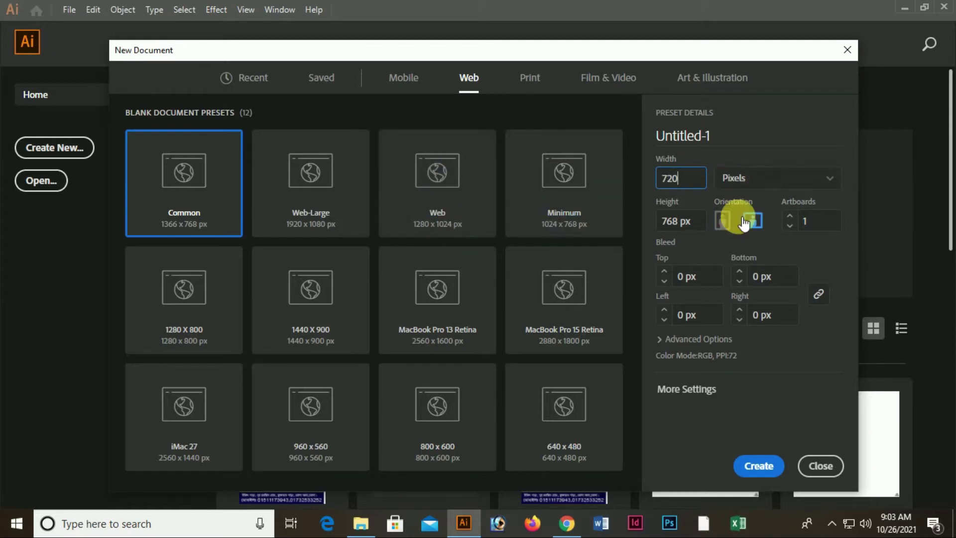
key("Tab")
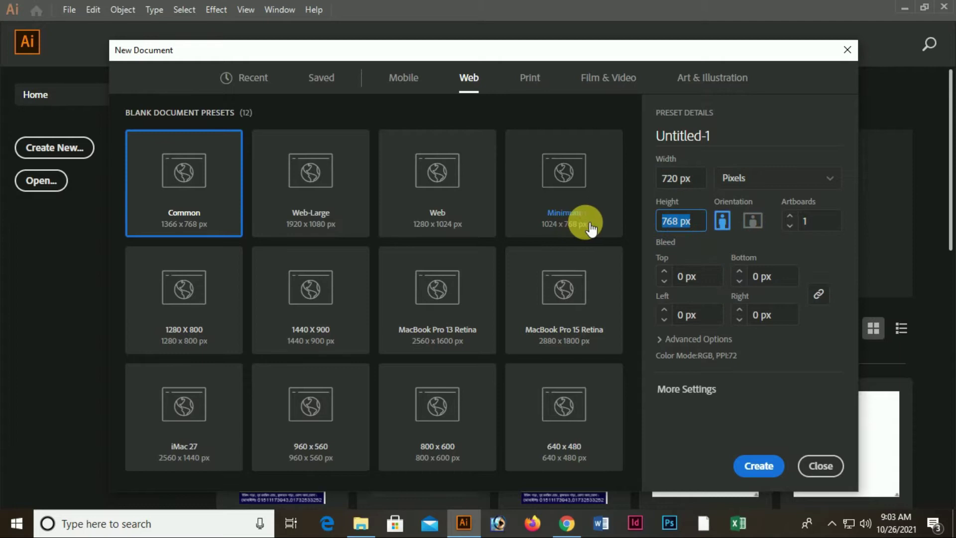
type("312")
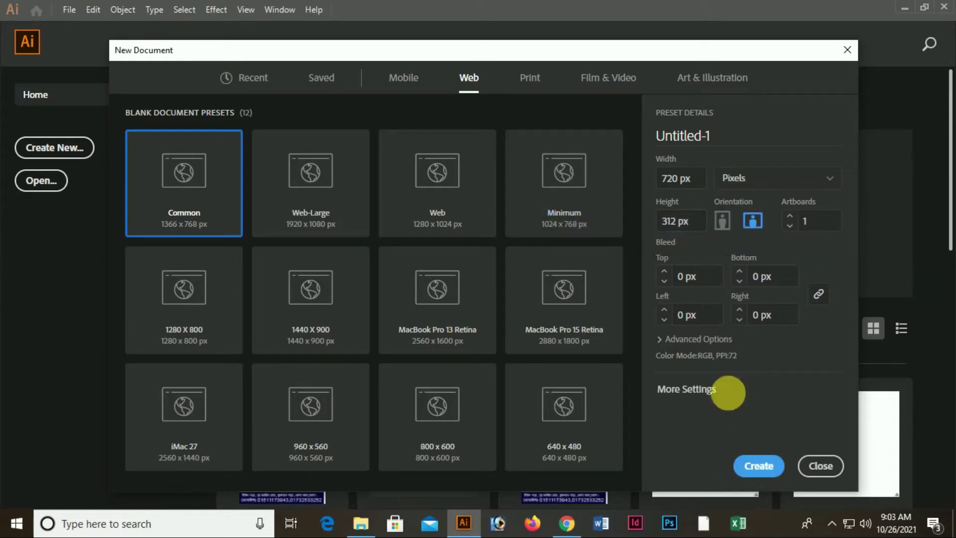
left_click(678, 339)
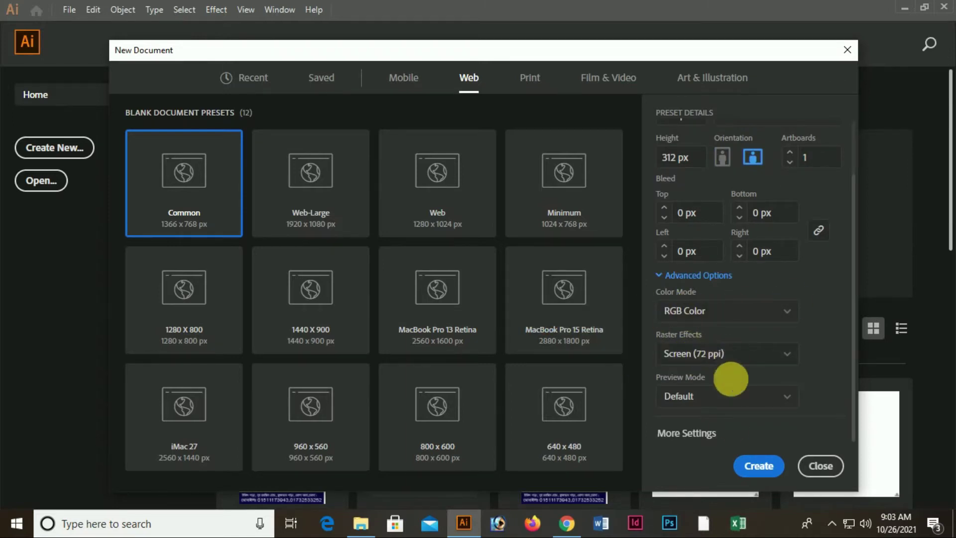
left_click(757, 465)
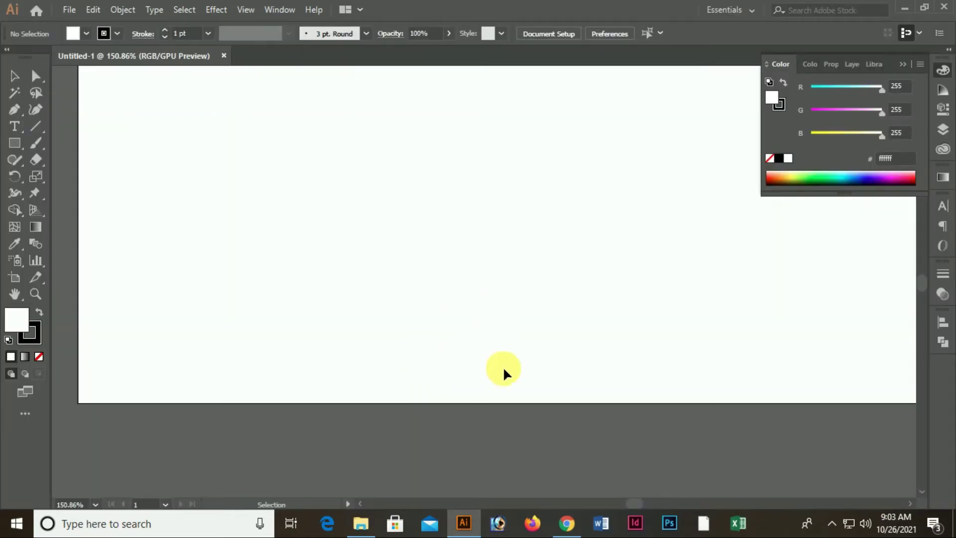
Draw a rectangle covering the whole 720 × 312 px artboard
key("ctrl+1")
key("ctrl+minus")
key("ctrl+plus")
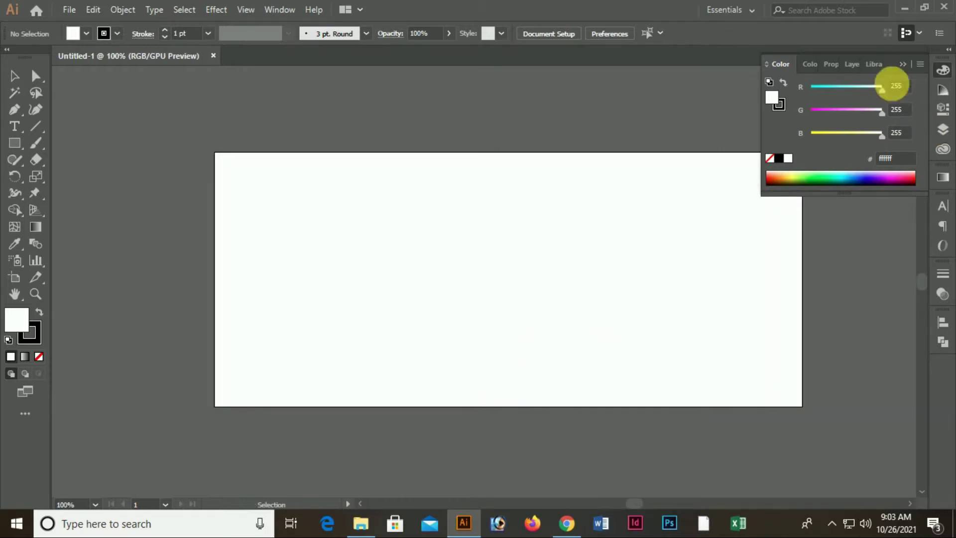
scroll(309, 247, "up", 2)
left_click(15, 144)
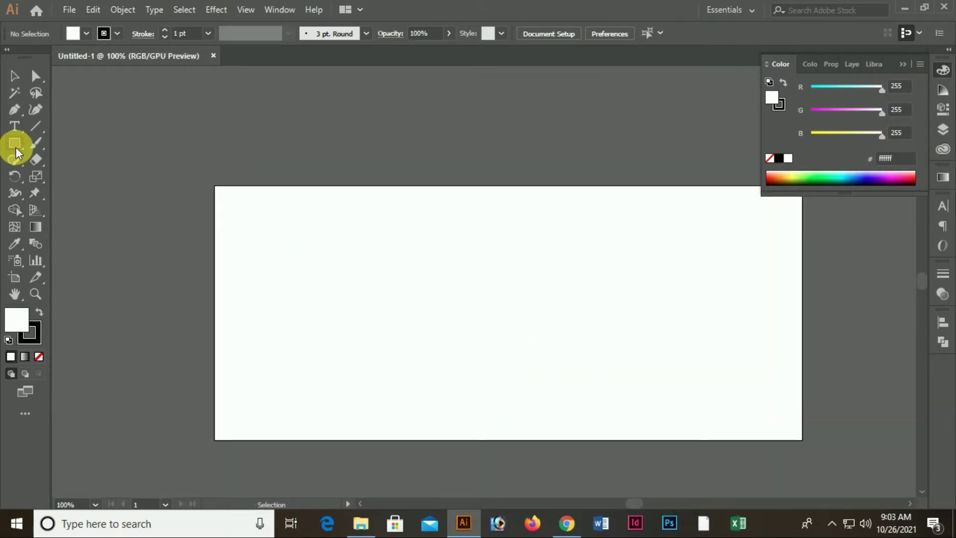
left_click_drag(215, 186, 802, 440)
Give the rectangle a white fill with no stroke, then deselect it
left_click(788, 181)
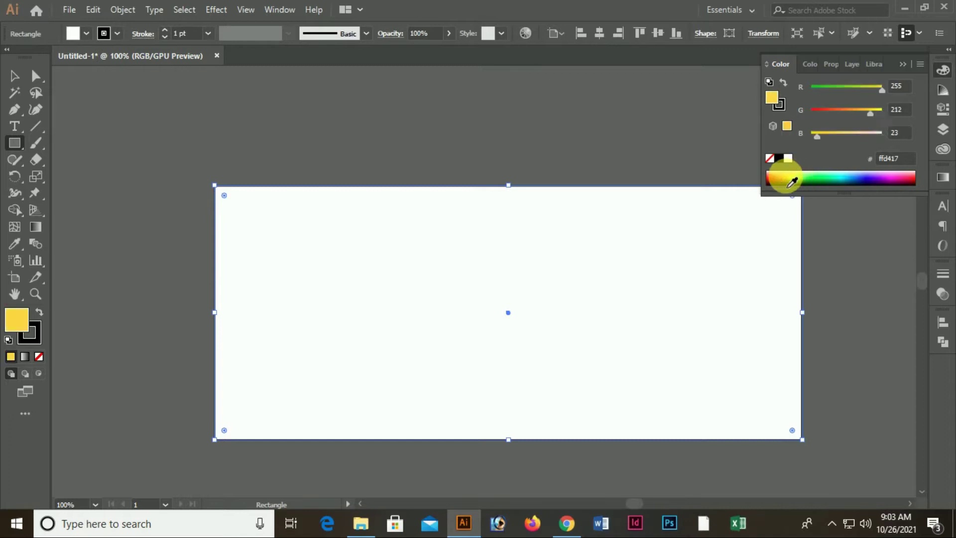
left_click_drag(836, 113, 785, 118)
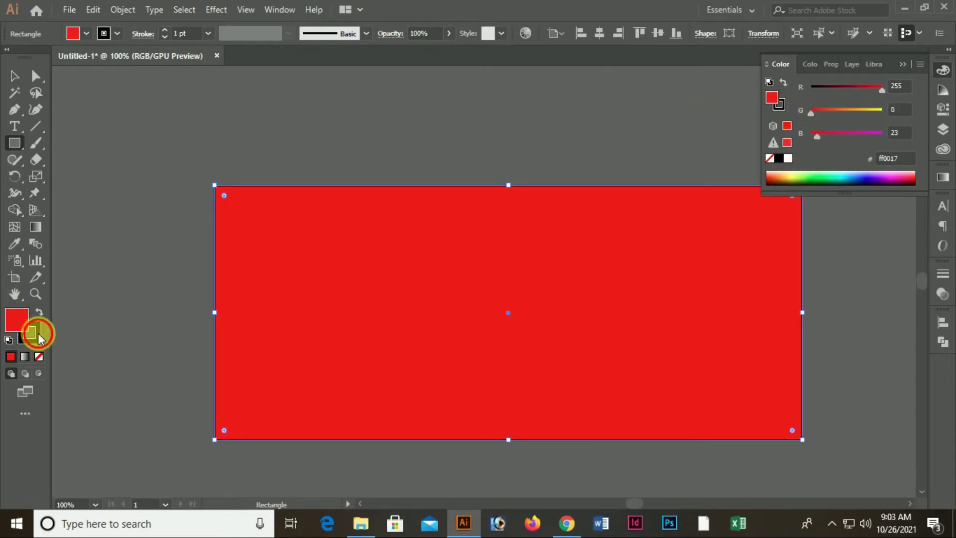
left_click(38, 356)
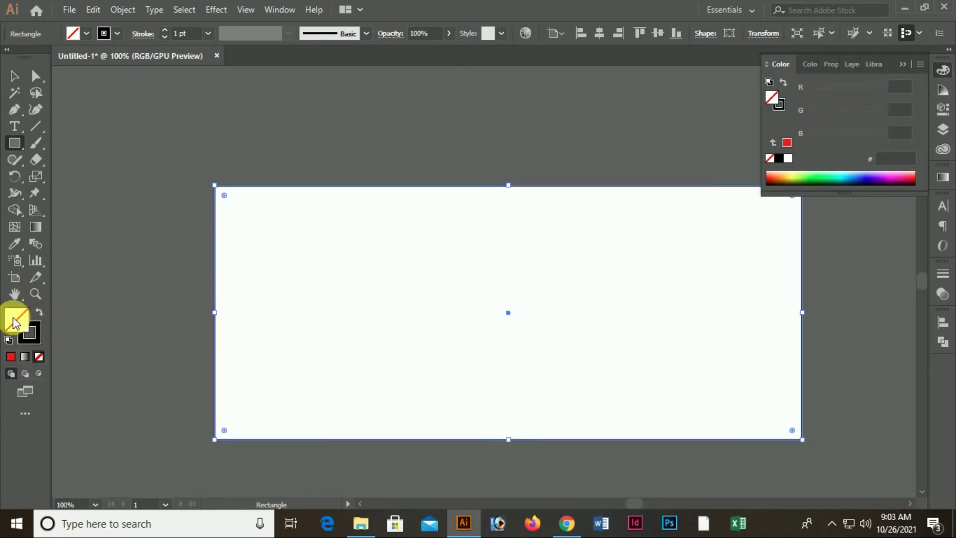
left_click(39, 312)
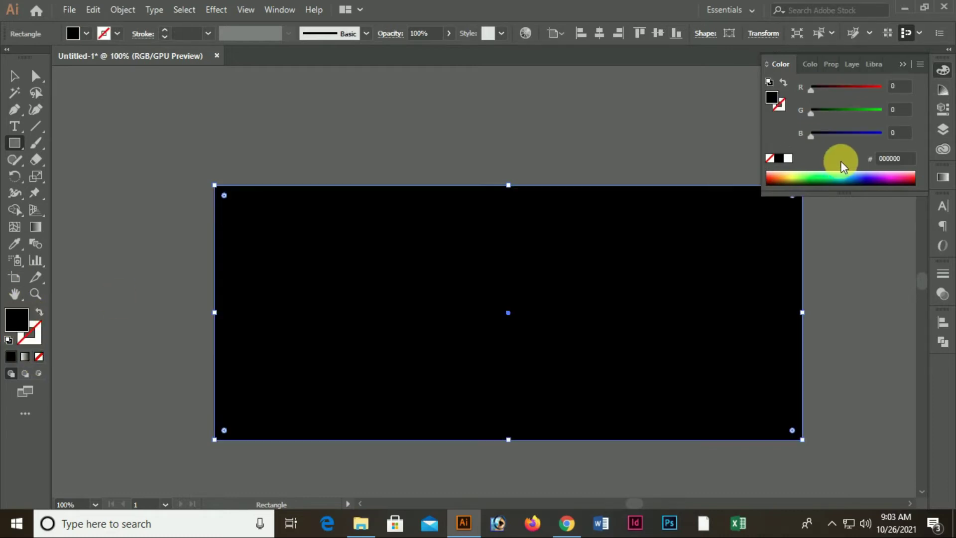
left_click(788, 158)
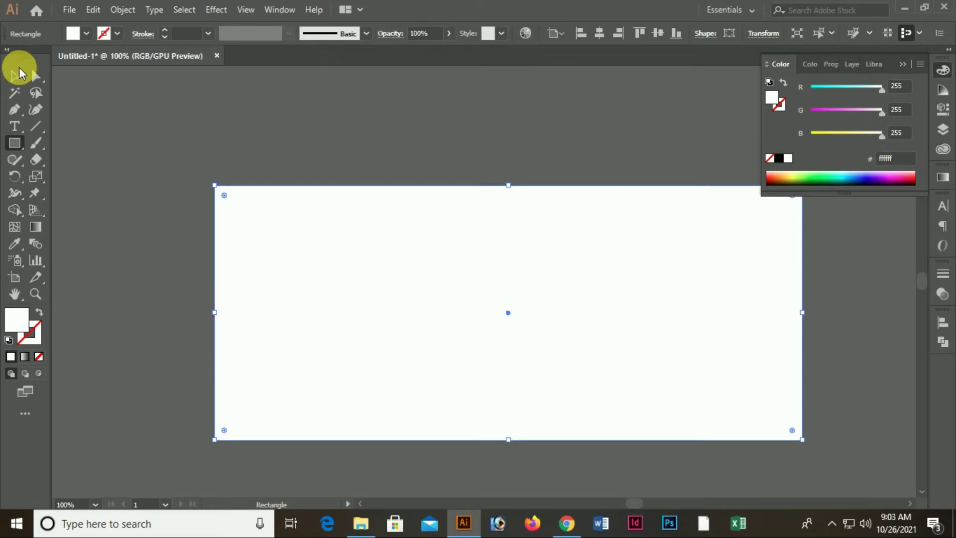
left_click(19, 70)
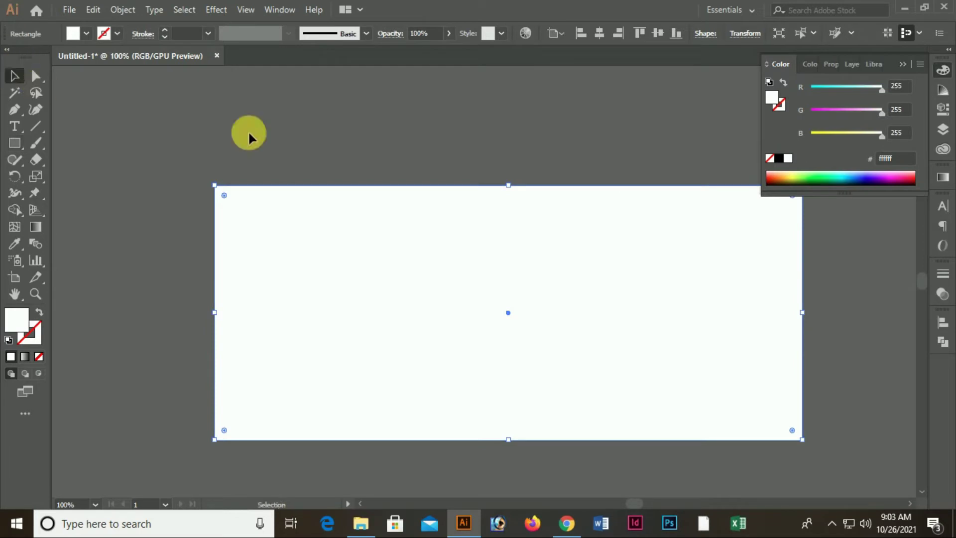
left_click(278, 123)
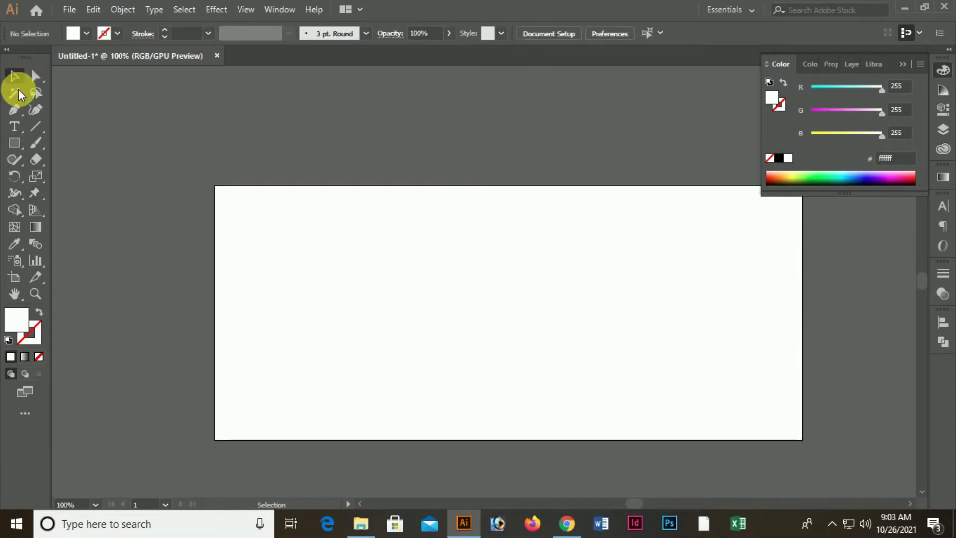
Make a narrow 158 px-wide rectangle strip along the artboard's left edge
left_click(14, 145)
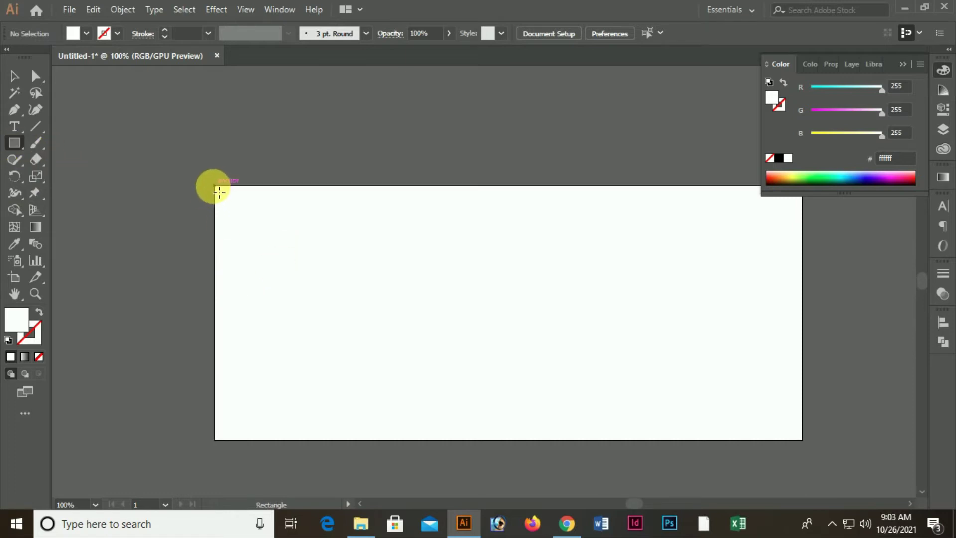
left_click_drag(222, 193, 363, 439)
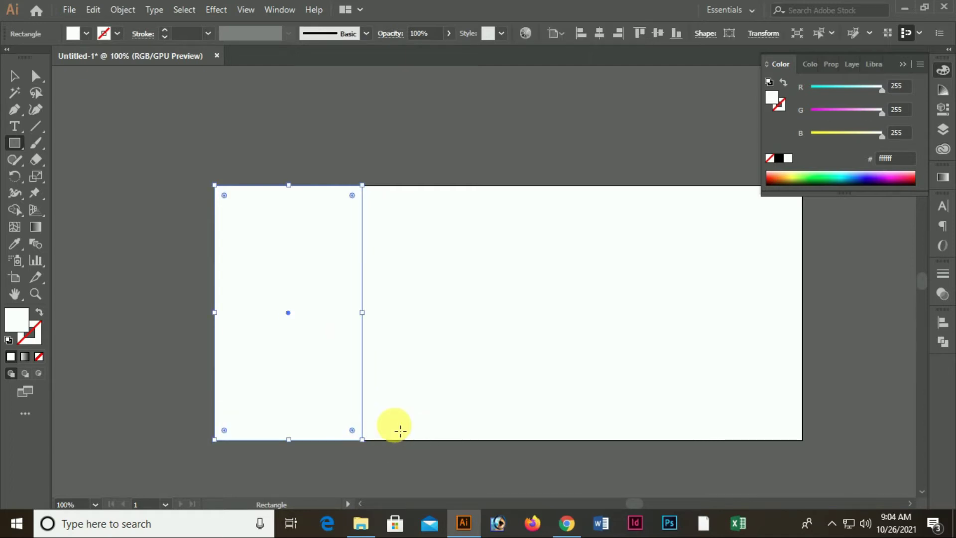
key("ctrl+shift+a")
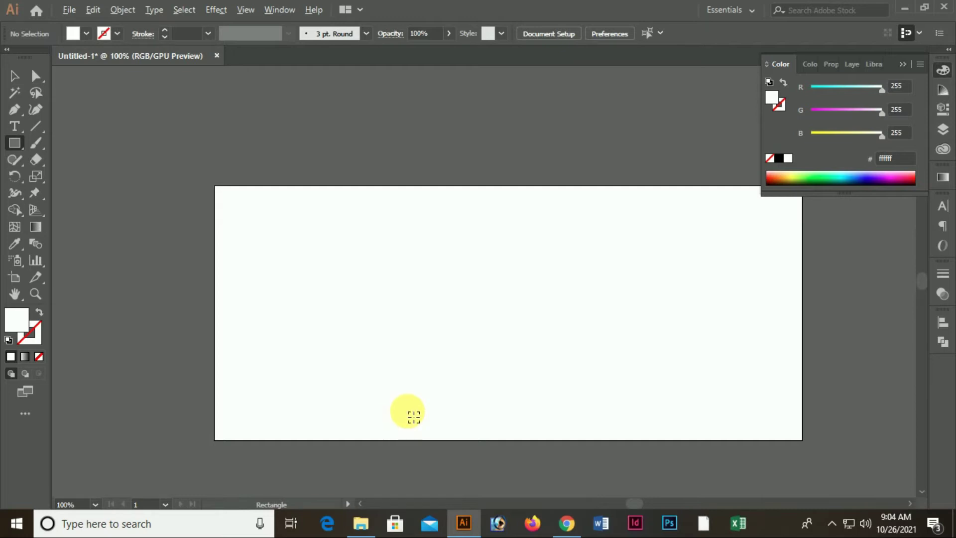
key("ctrl+a")
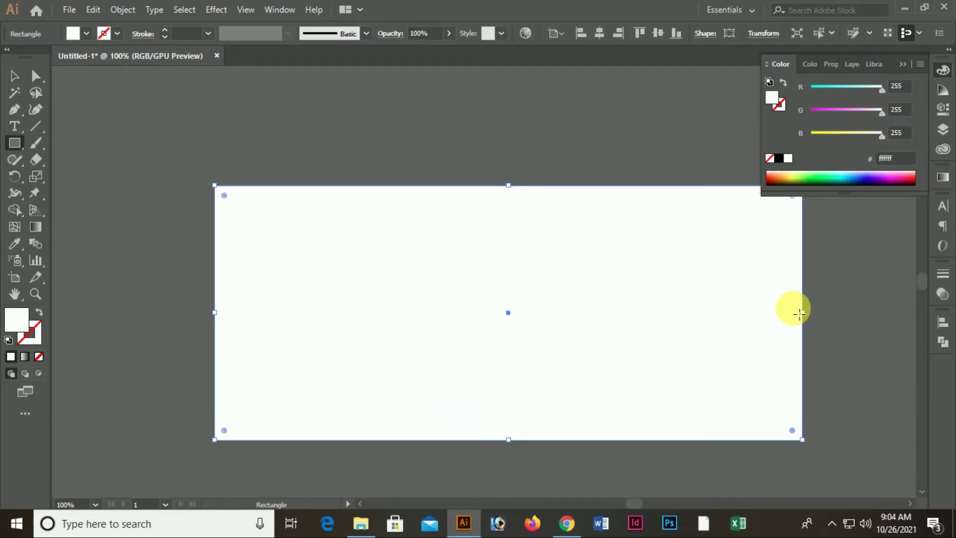
left_click(12, 76)
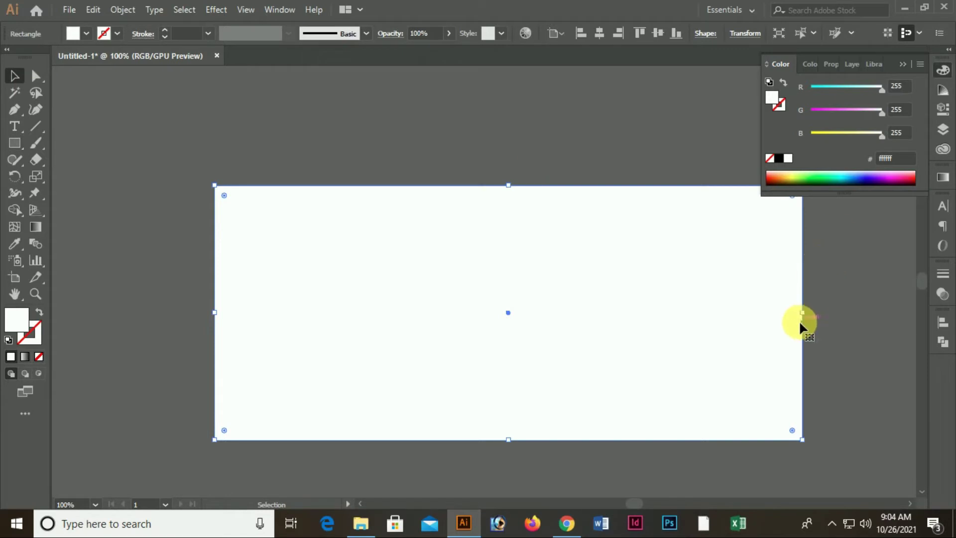
left_click_drag(802, 312, 344, 314)
left_click(444, 324)
left_click(316, 311)
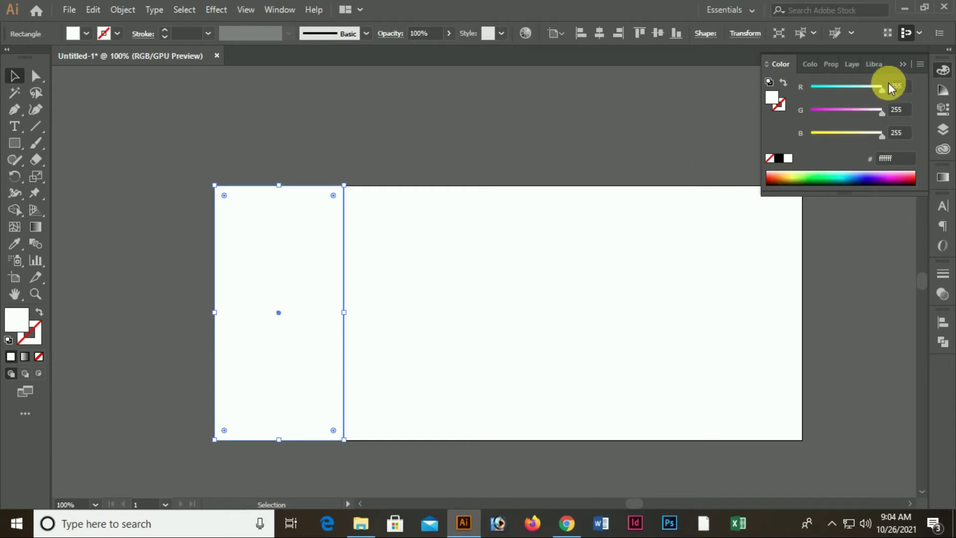
Fill the left strip with a light grey shade from the Color Guide
left_click(943, 91)
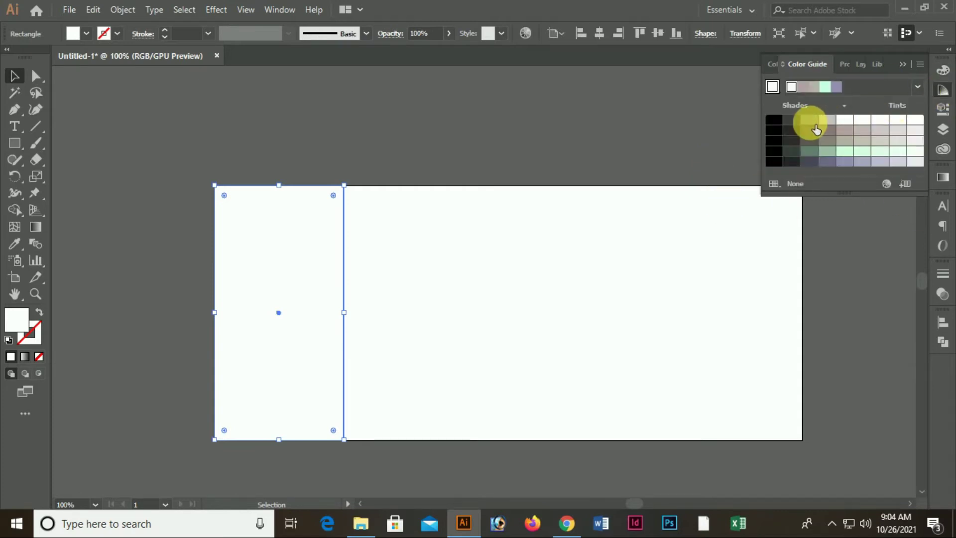
left_click(809, 119)
left_click(625, 267)
left_click(823, 121)
left_click(341, 313)
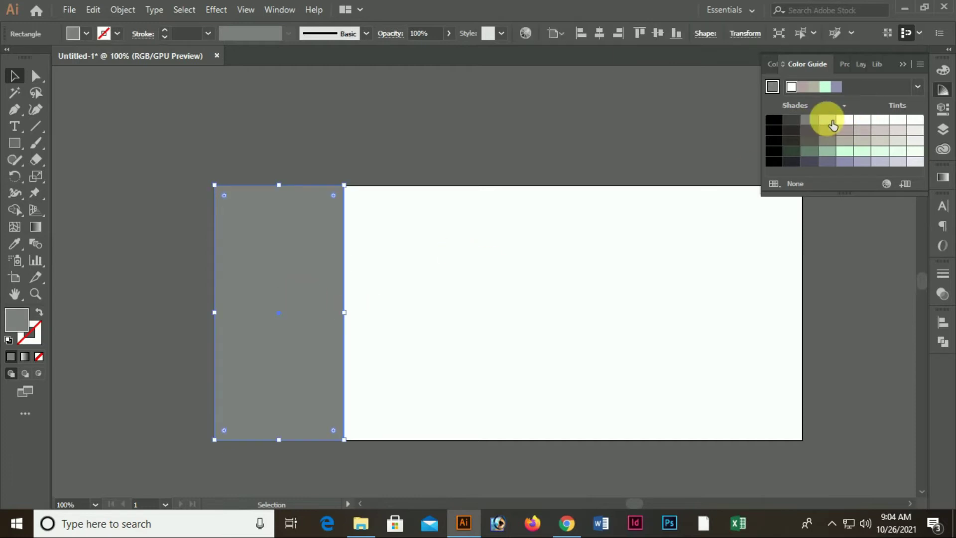
left_click(827, 120)
left_click(648, 301)
left_click(324, 314)
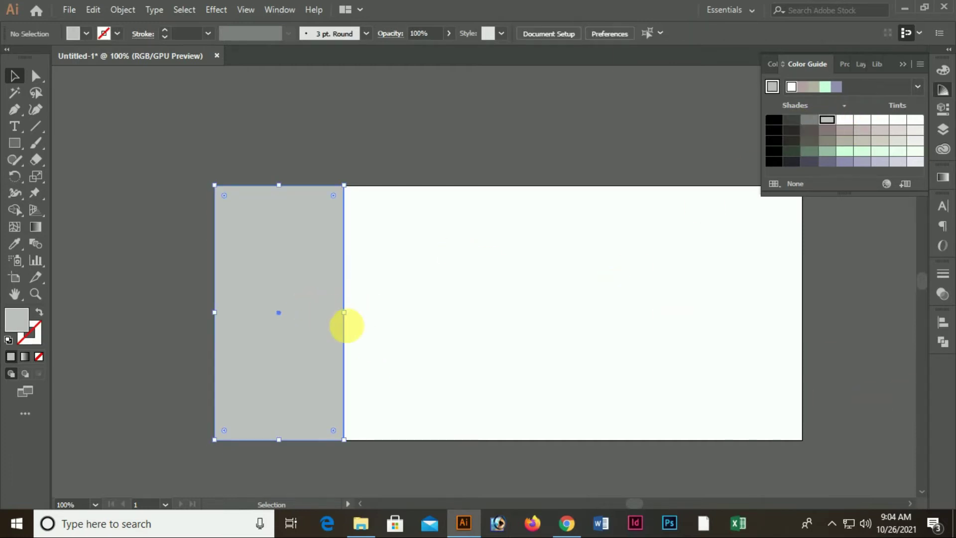
Widen the grey strip slightly to the right and deselect it
left_click_drag(351, 320, 347, 313)
key("ctrl+shift+a")
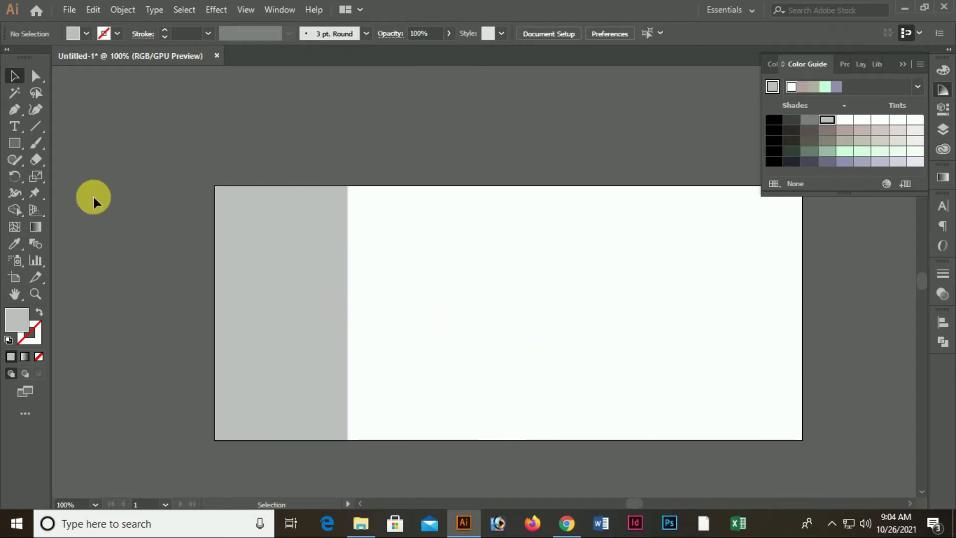
left_click(14, 142)
left_click(51, 177)
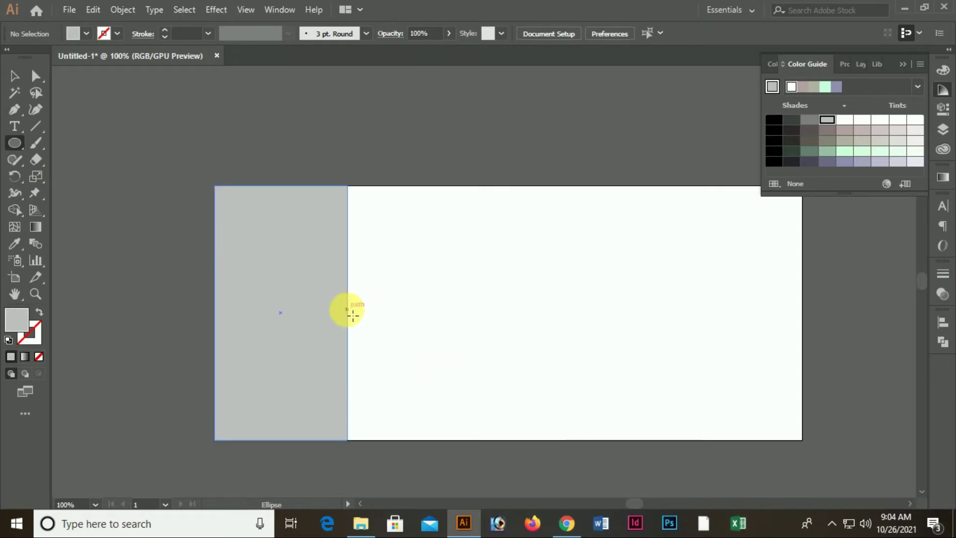
Draw a 216 px darker grey circle over the strip's right edge
left_click_drag(353, 315, 438, 368)
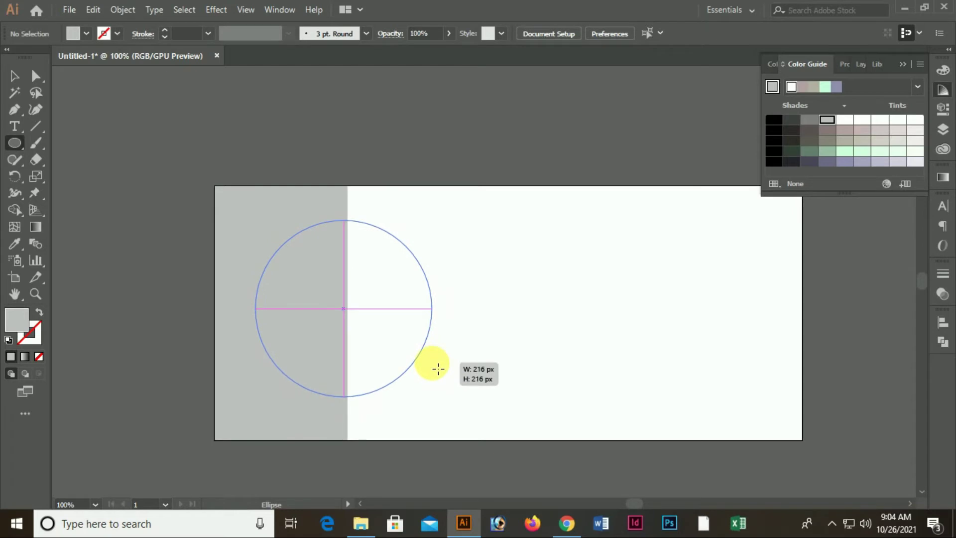
left_click_drag(438, 368, 437, 367)
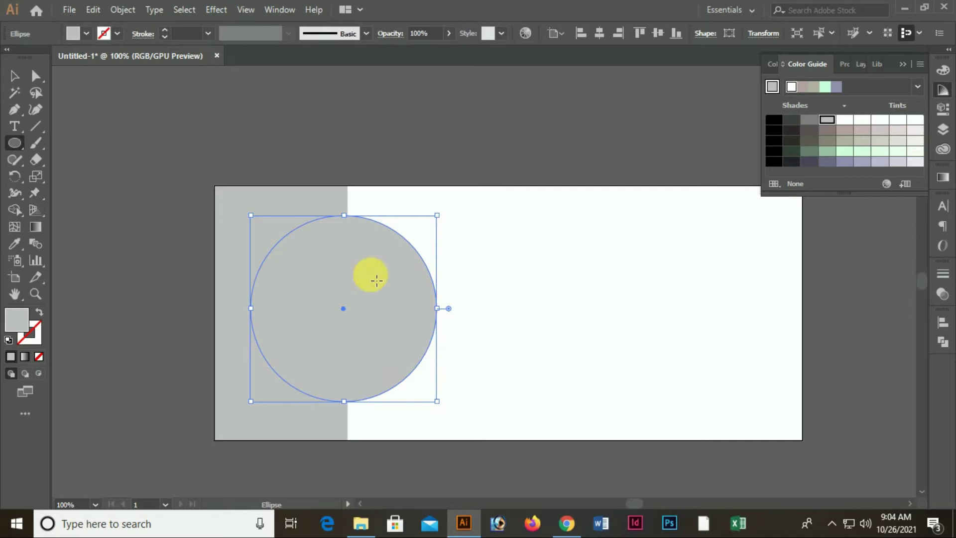
left_click(809, 120)
left_click(14, 76)
left_click(532, 278)
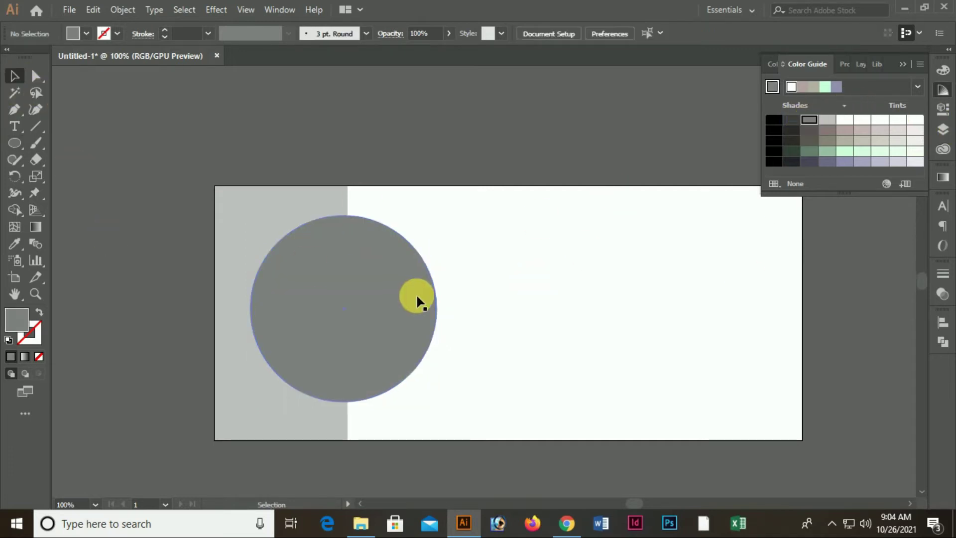
scroll(413, 307, "down", 3)
scroll(406, 314, "up", 2)
Widen the light grey strip to the right and shift the circle slightly right
left_click(294, 399)
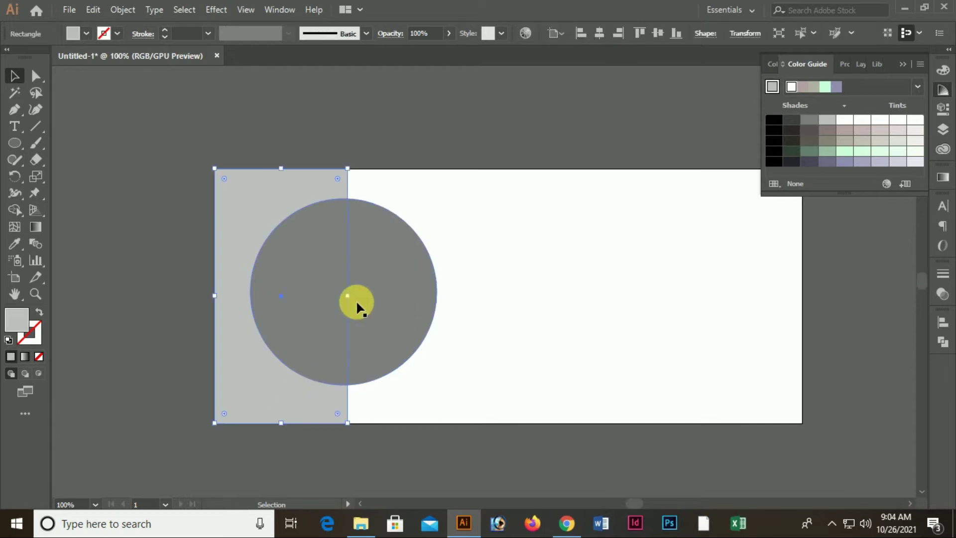
left_click_drag(348, 295, 416, 297)
left_click(502, 314)
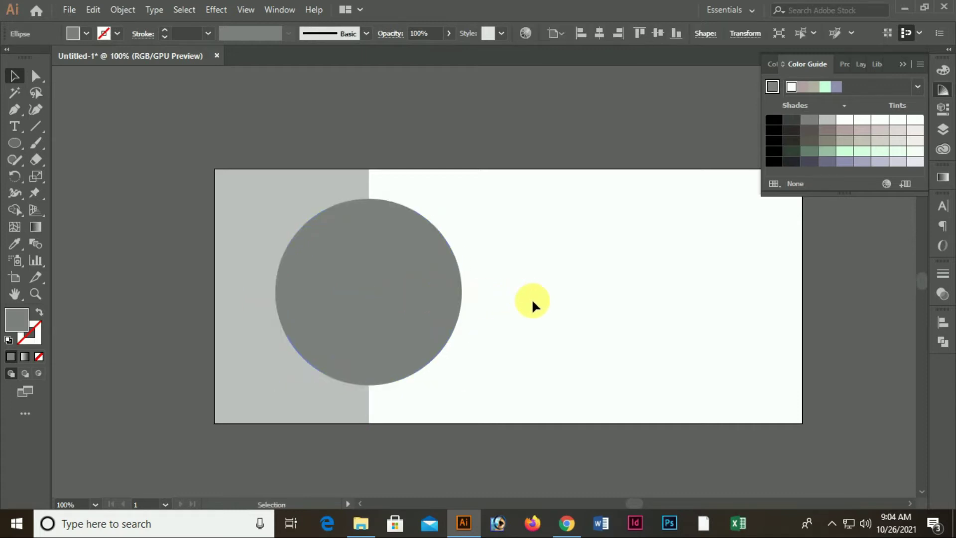
left_click(533, 307)
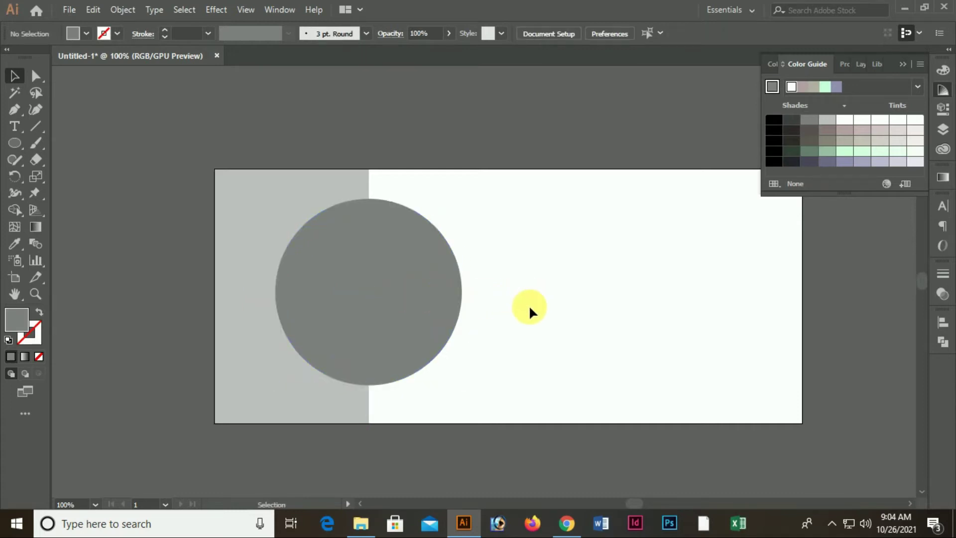
Centre the circle vertically on the artboard using Align to Artboard
left_click(438, 252)
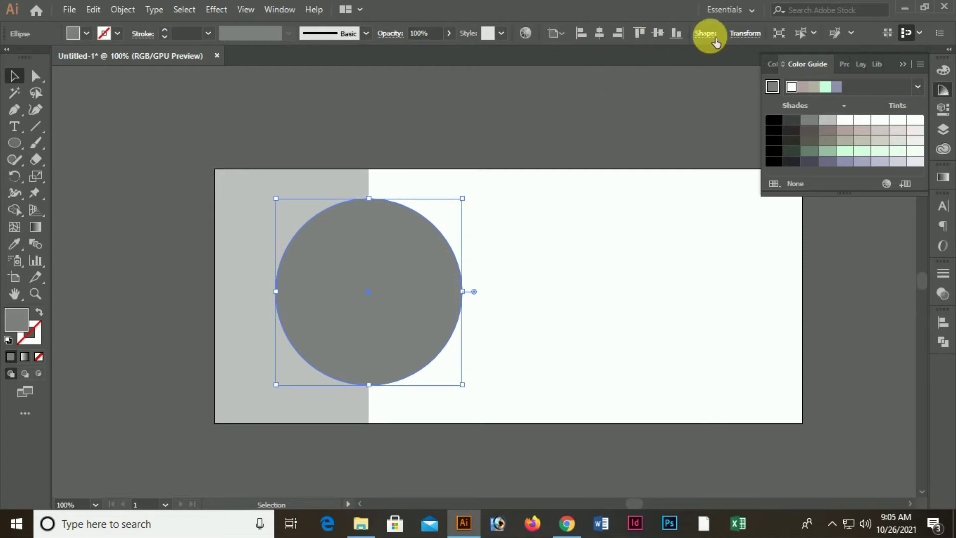
left_click(941, 323)
left_click(911, 437)
left_click(858, 482)
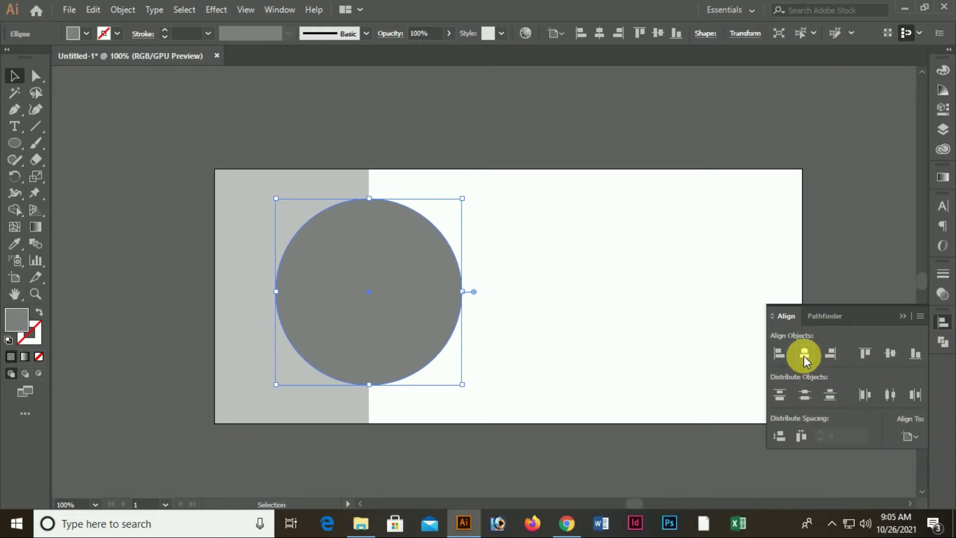
left_click(884, 354)
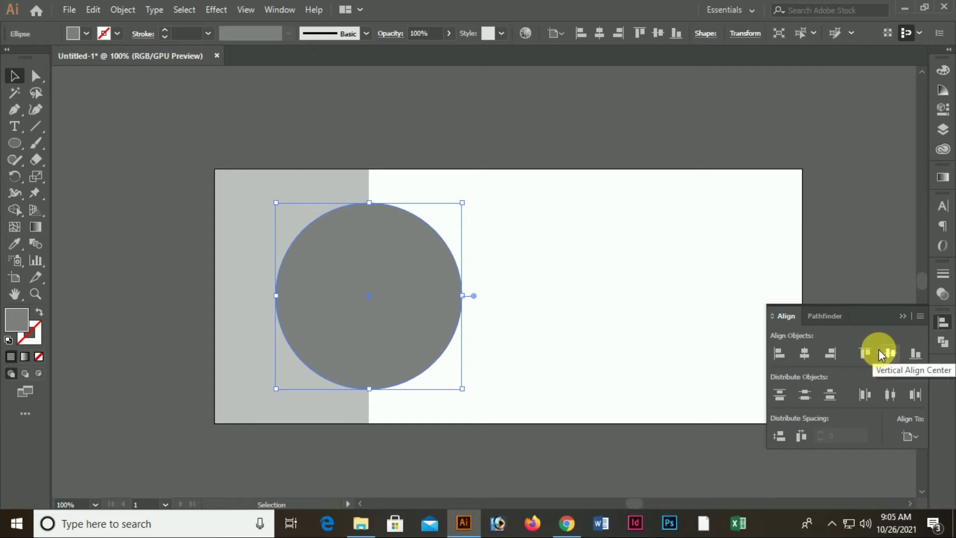
left_click(608, 266)
left_click(903, 315)
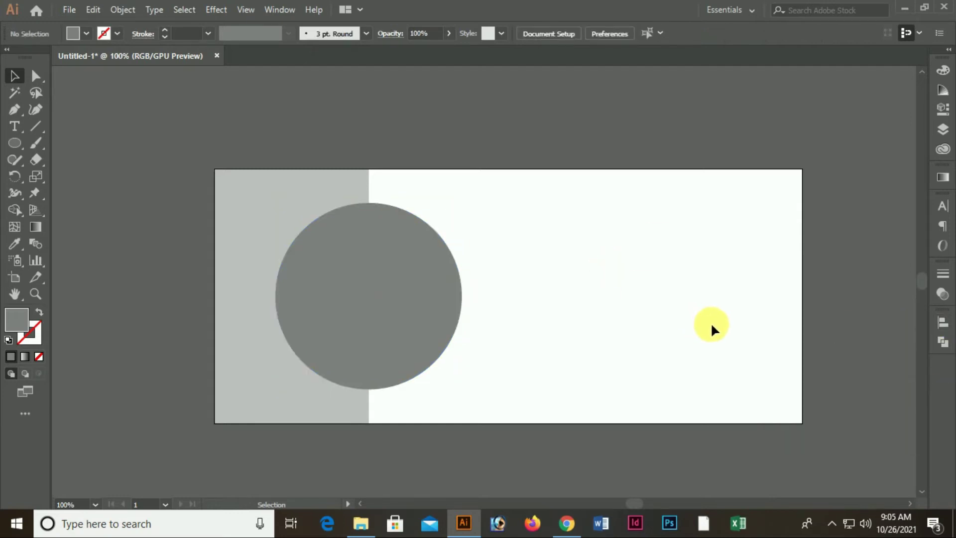
left_click(431, 262)
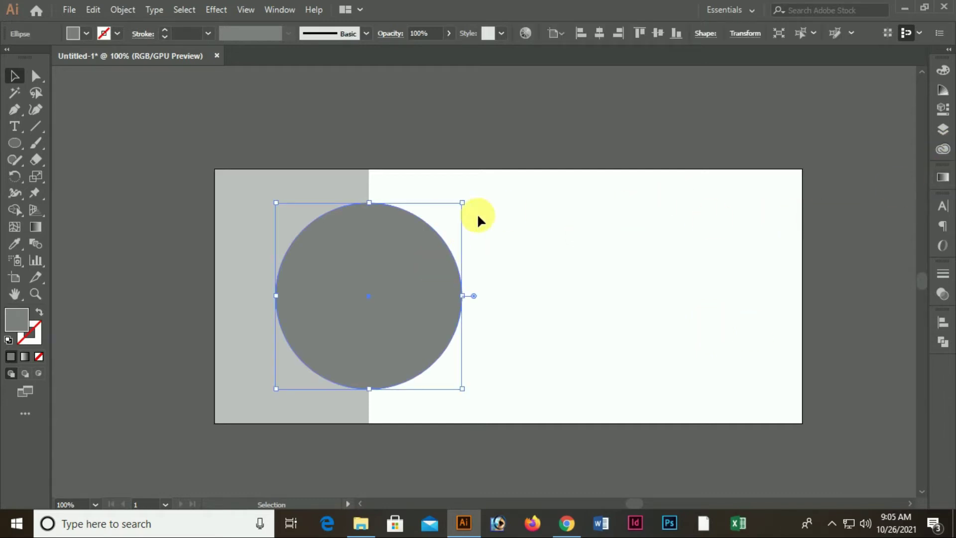
left_click(69, 9)
Place the portrait photo from the Desktop, then delete that first placement
left_click(106, 236)
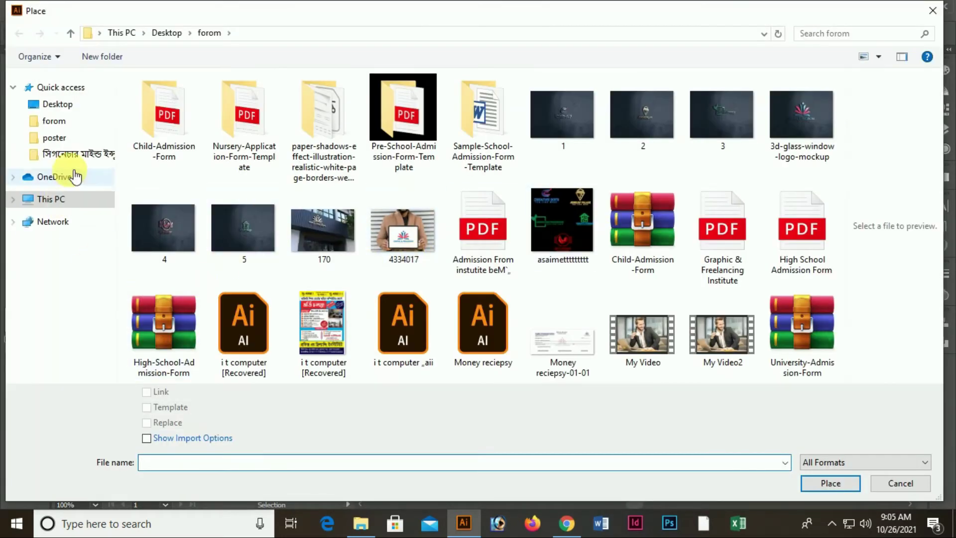
left_click(56, 104)
scroll(568, 202, "down", 10)
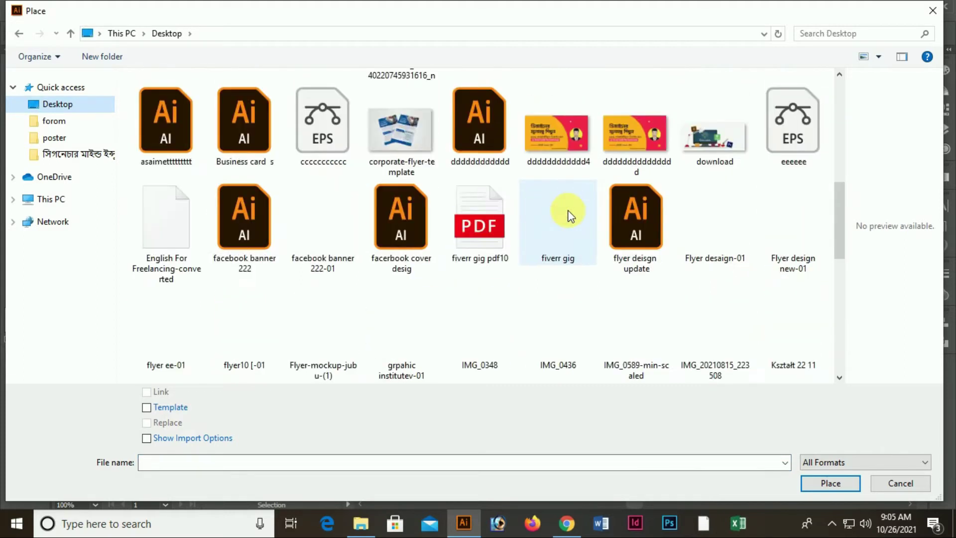
left_click(576, 185)
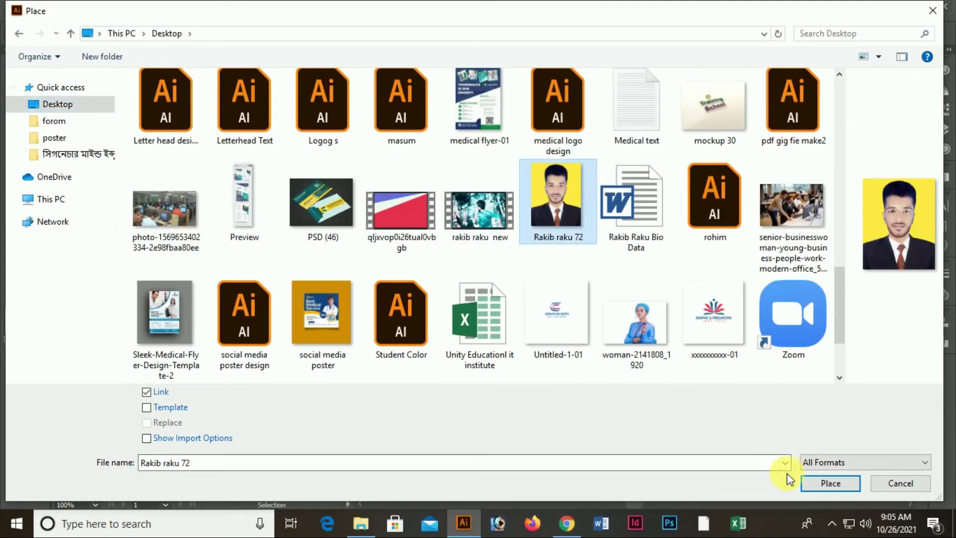
left_click(827, 484)
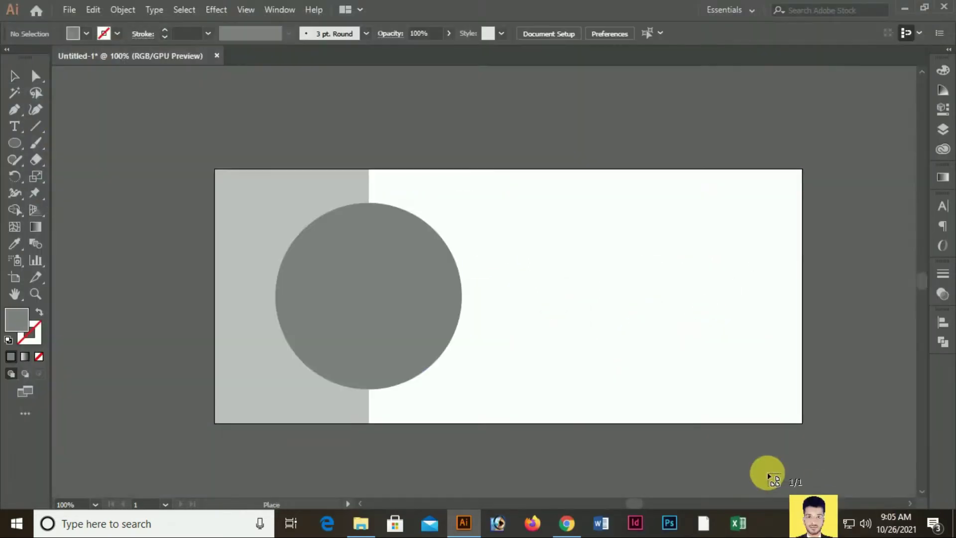
left_click_drag(203, 269, 205, 271)
key("Delete")
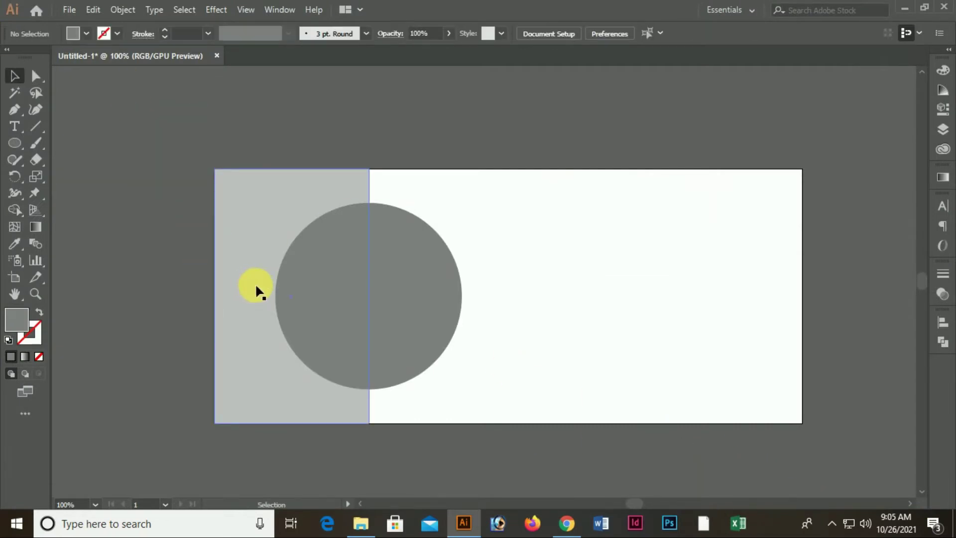
Place the portrait photo again as an embedded image, unlinked, and drag it onto the artboard
left_click(70, 10)
left_click(102, 234)
scroll(591, 254, "down", 5)
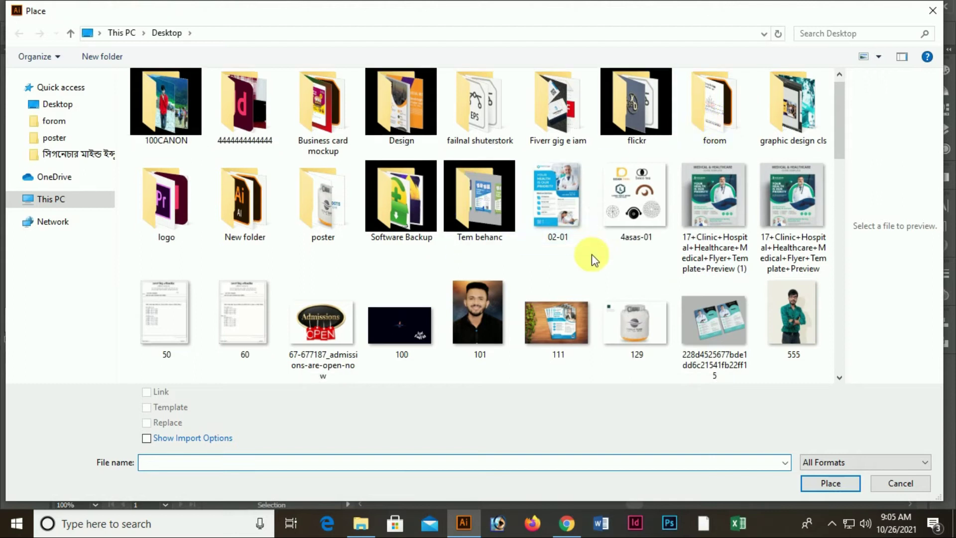
scroll(602, 171, "down", 3)
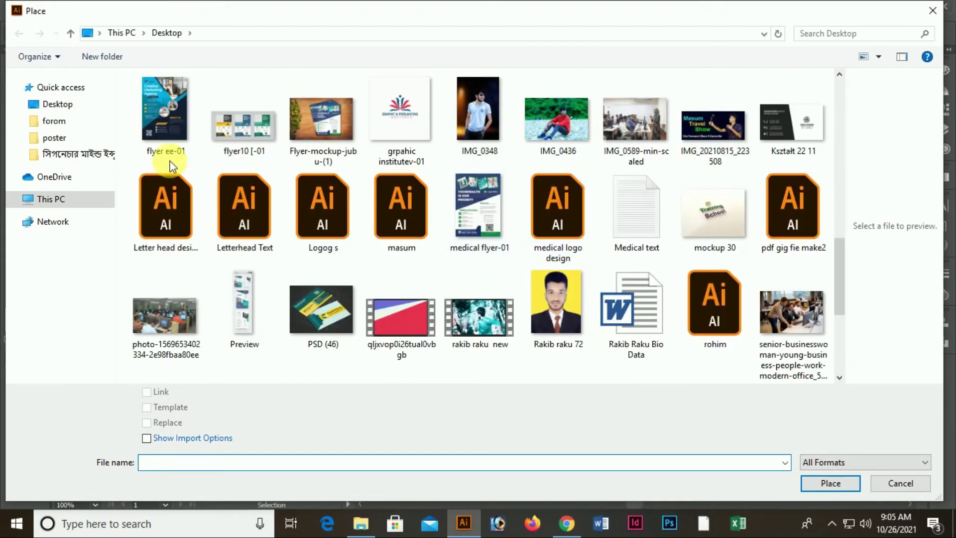
left_click(556, 304)
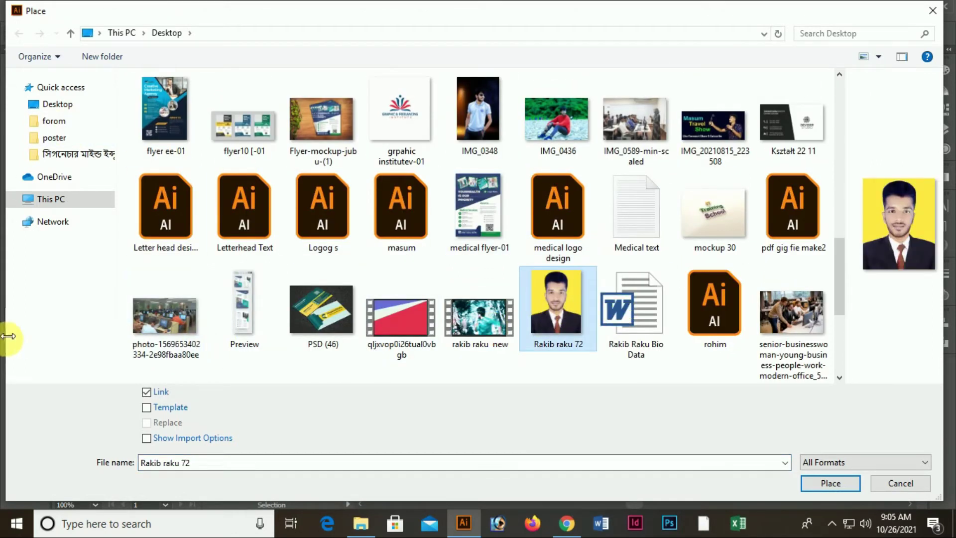
left_click(147, 391)
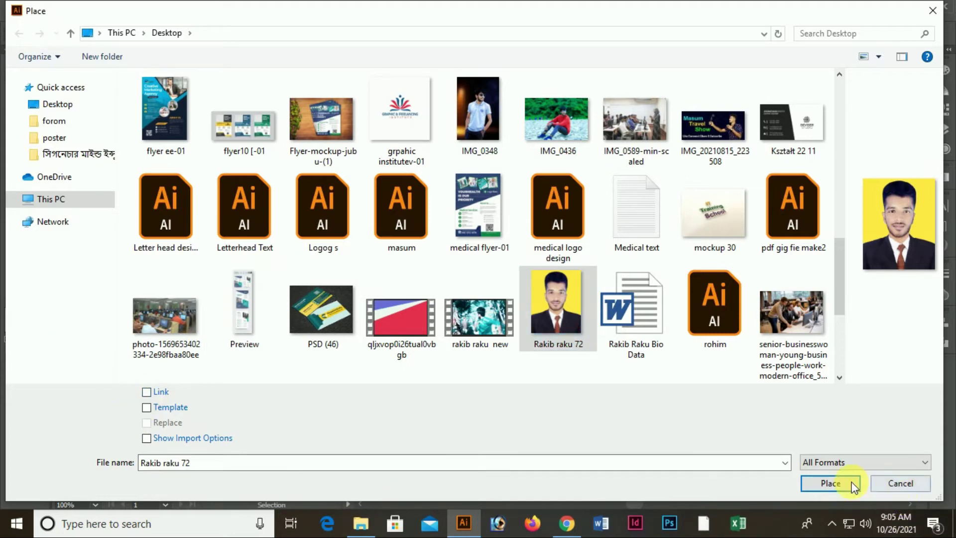
left_click(831, 483)
left_click_drag(263, 213, 574, 436)
scroll(475, 387, "up", 1)
left_click_drag(409, 415, 855, 266)
key("ctrl+z")
key("ctrl+z")
Reposition the photo near the artboard's left edge
scroll(512, 372, "up", 3)
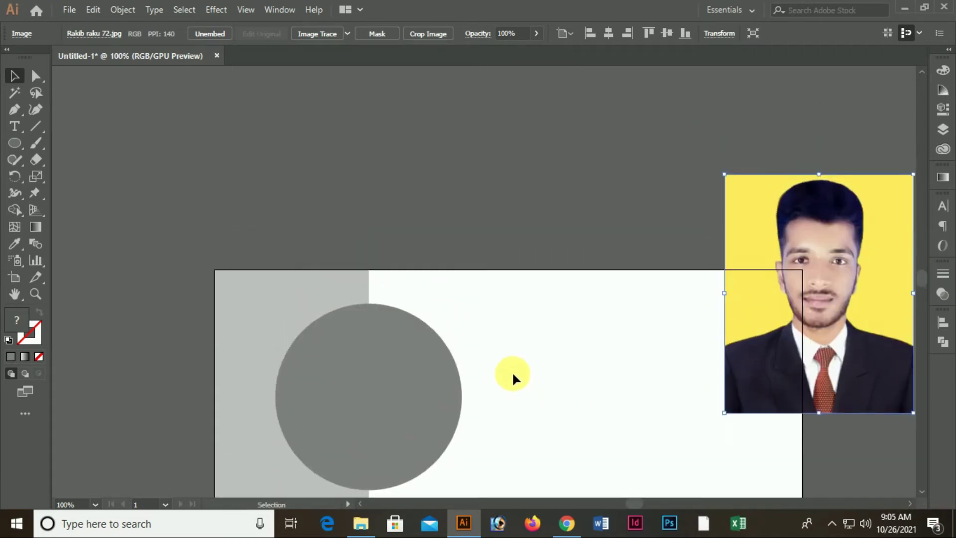
left_click_drag(818, 371, 590, 203)
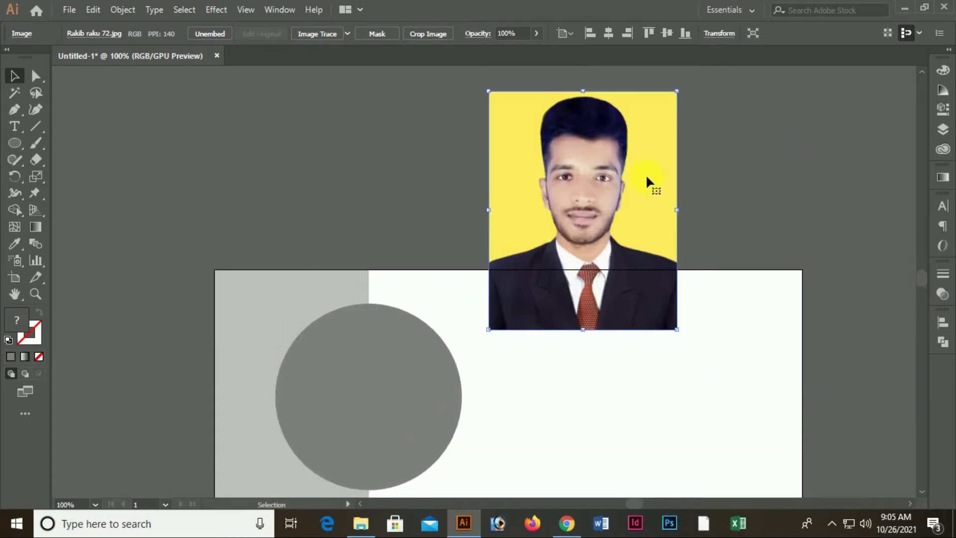
left_click_drag(575, 163, 149, 225)
left_click_drag(81, 243, 229, 250)
Draw a large circle and fill it with yellow sampled from the photo
left_click(15, 143)
left_click_drag(594, 107, 856, 471)
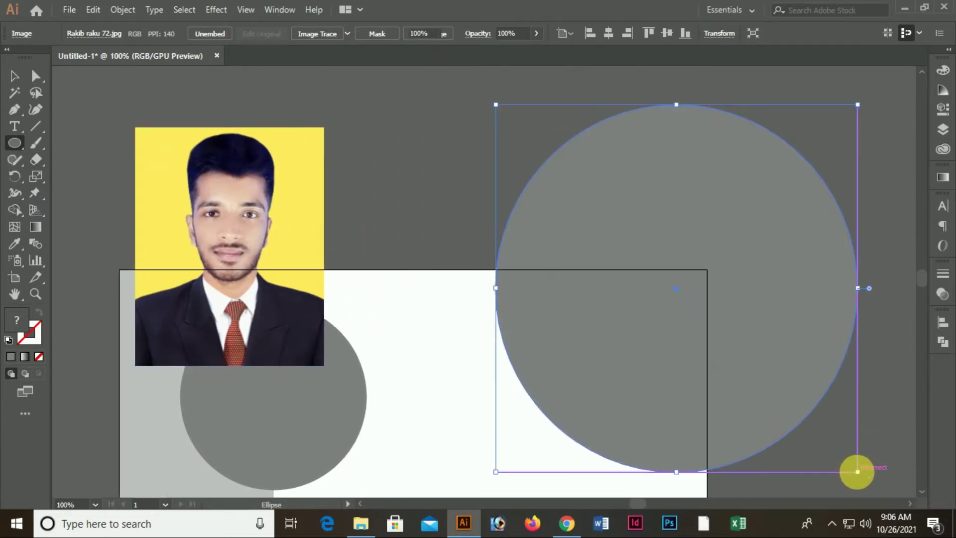
left_click(15, 243)
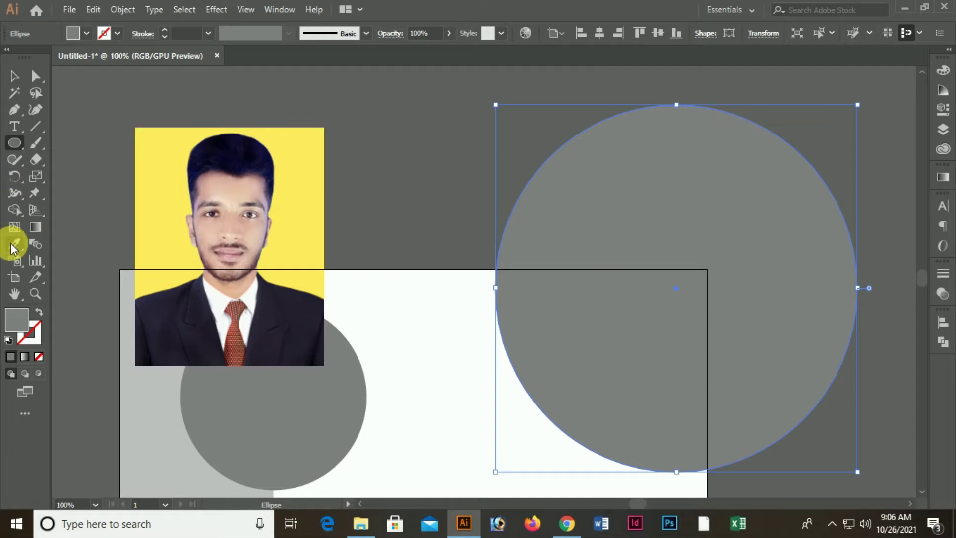
left_click(161, 181)
left_click(14, 76)
left_click(384, 86)
Move the photo in front of and lower inside the yellow circle, then select both
left_click_drag(293, 238, 711, 297)
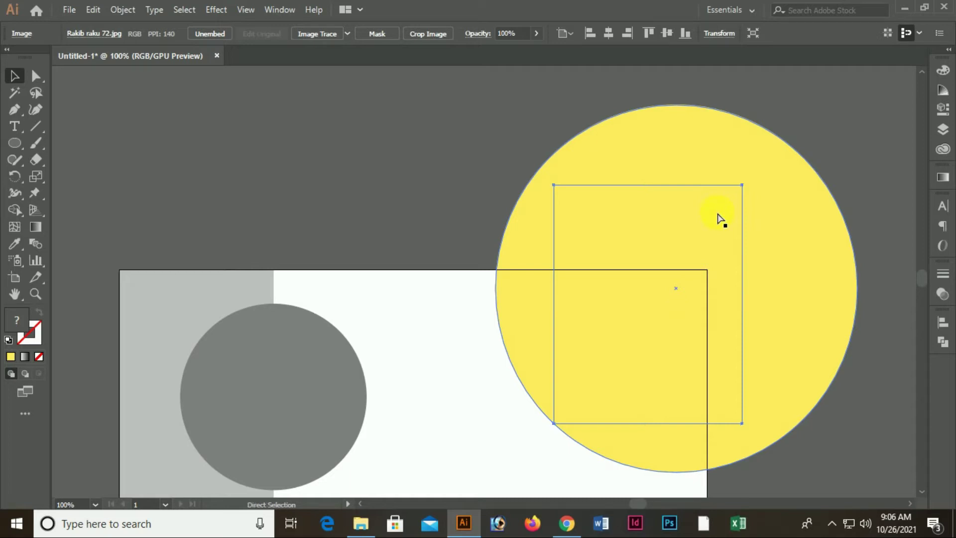
key("ctrl+shift+bracketright")
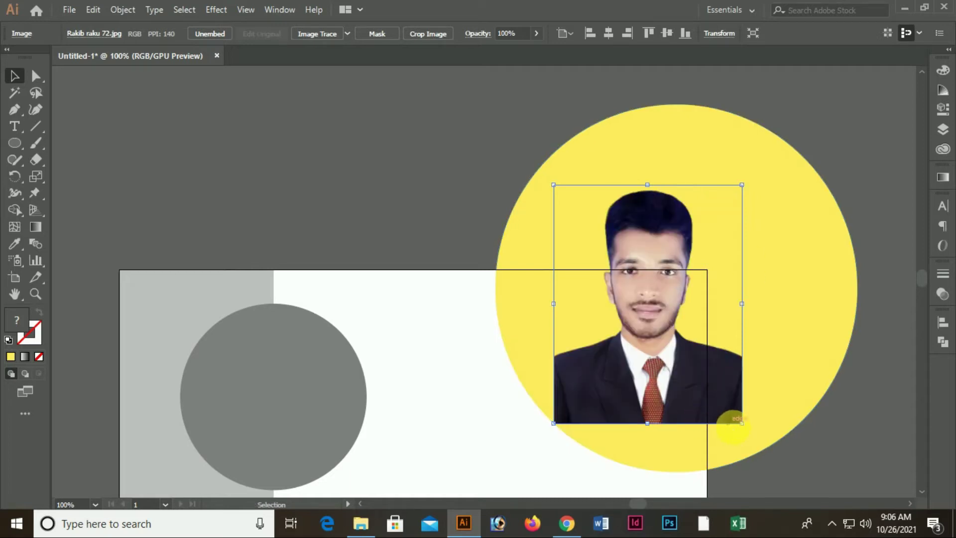
left_click_drag(707, 405, 780, 410)
left_click_drag(722, 364, 725, 386)
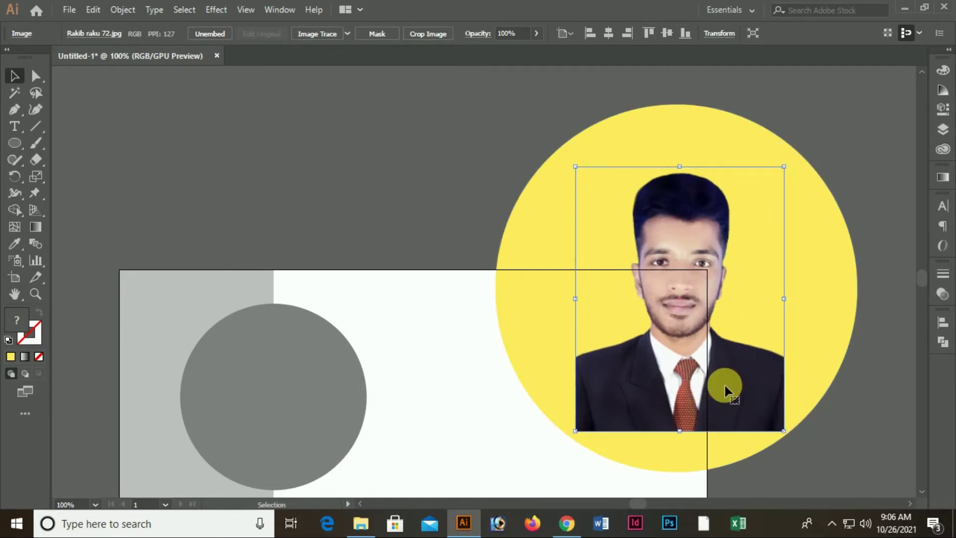
left_click_drag(526, 124, 725, 227)
Group the yellow circle with the photo and move the group aside
right_click(675, 185)
left_click(734, 271)
left_click_drag(568, 142, 497, 102)
left_click(717, 139)
left_click_drag(544, 158, 575, 140)
left_click(666, 177)
scroll(448, 210, "down", 3)
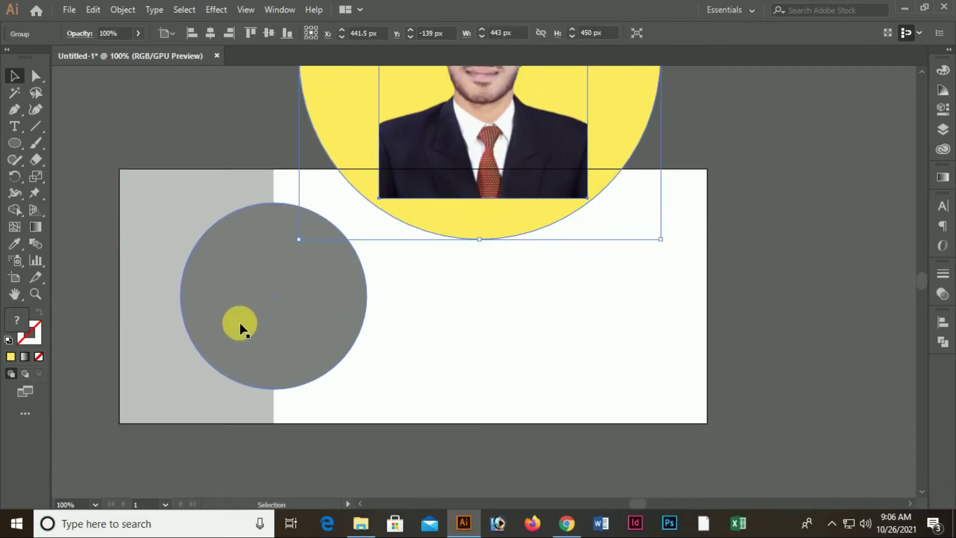
Change the grey circle's fill to white in the Color panel
left_click(255, 311)
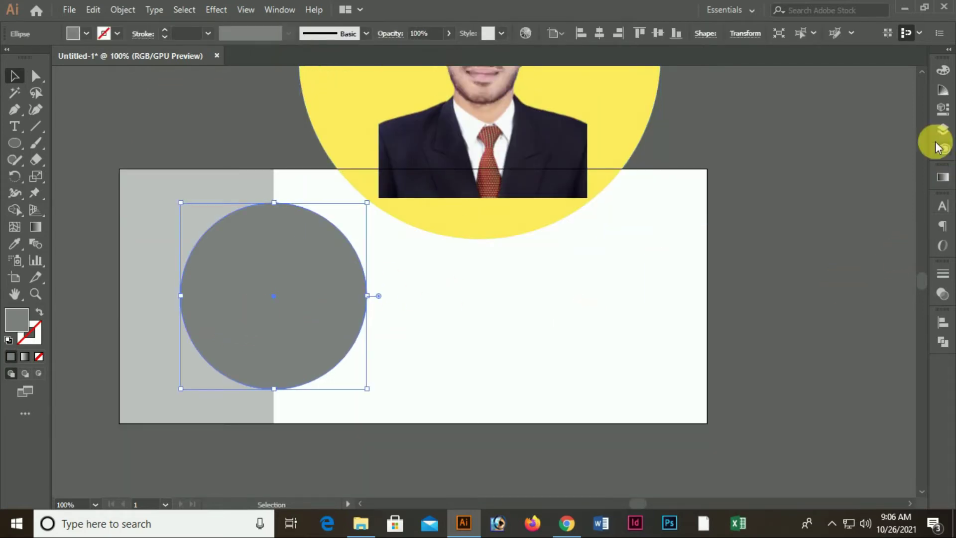
left_click(941, 75)
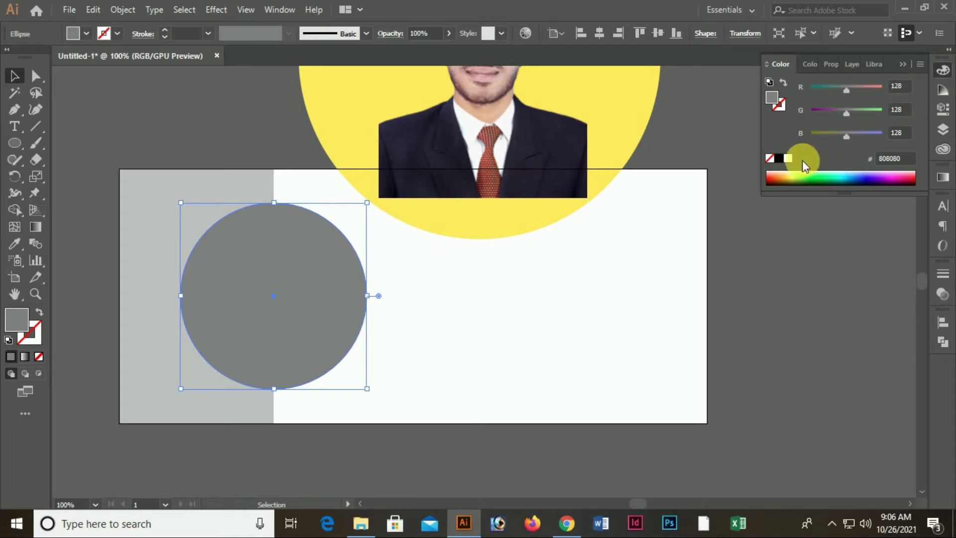
left_click(788, 159)
left_click(628, 286)
left_click(275, 277)
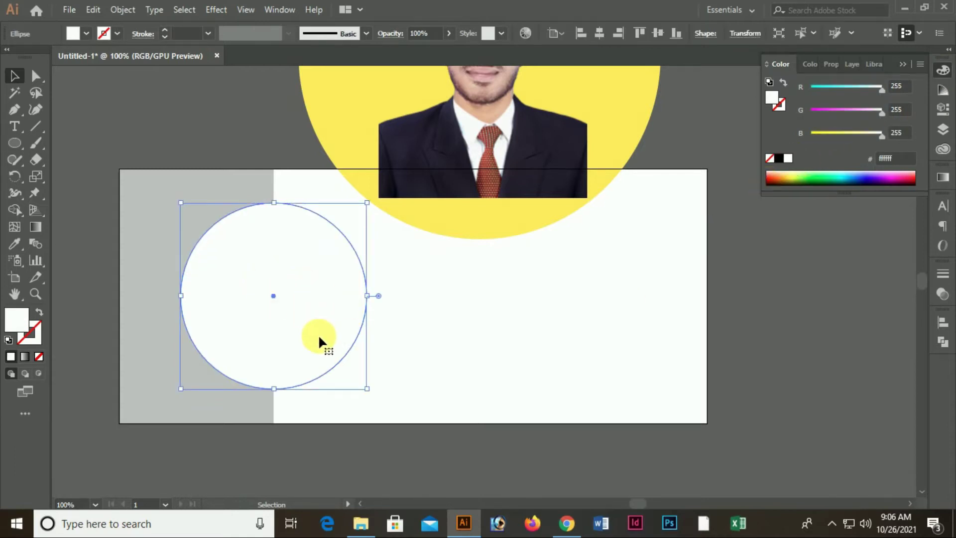
Add a smaller 212 px circle centred inside it with a cyan fill
key("a")
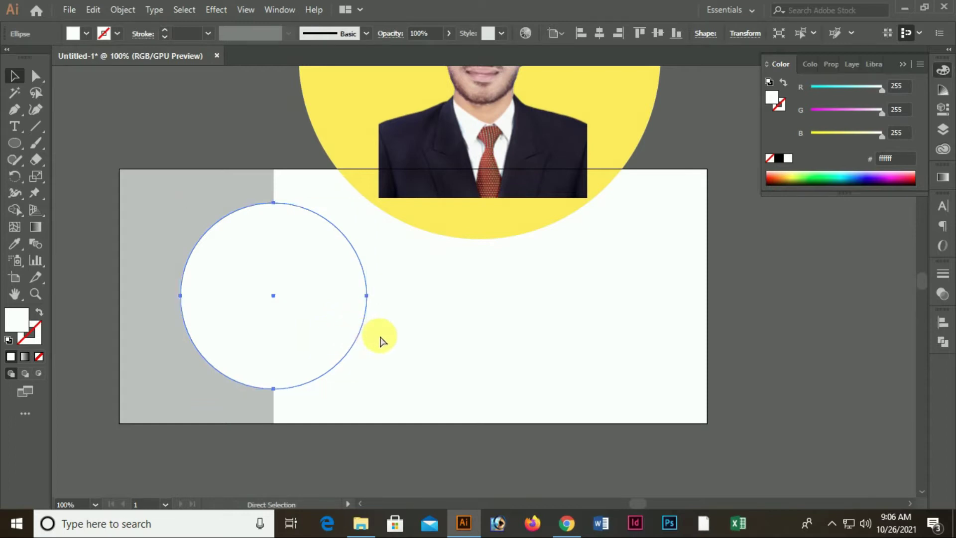
key("v")
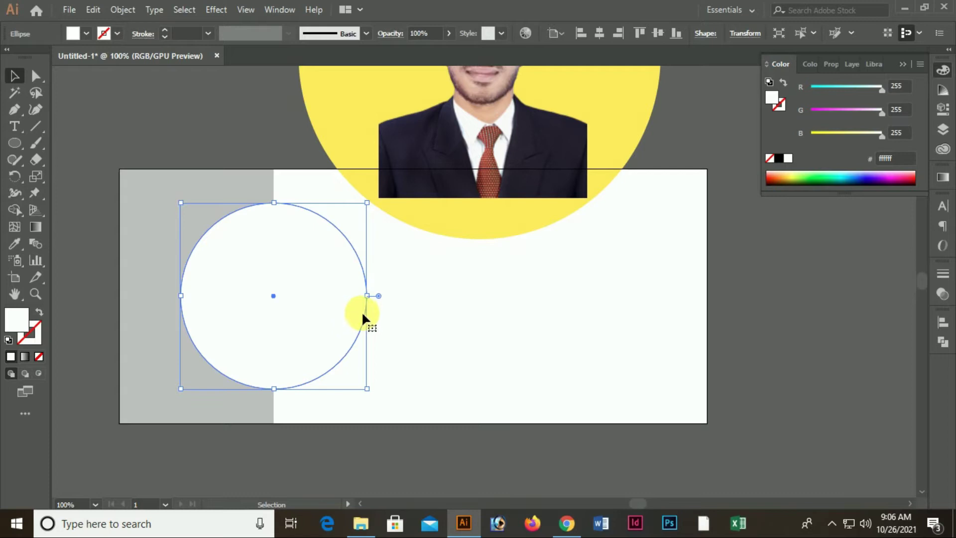
left_click_drag(367, 389, 368, 383)
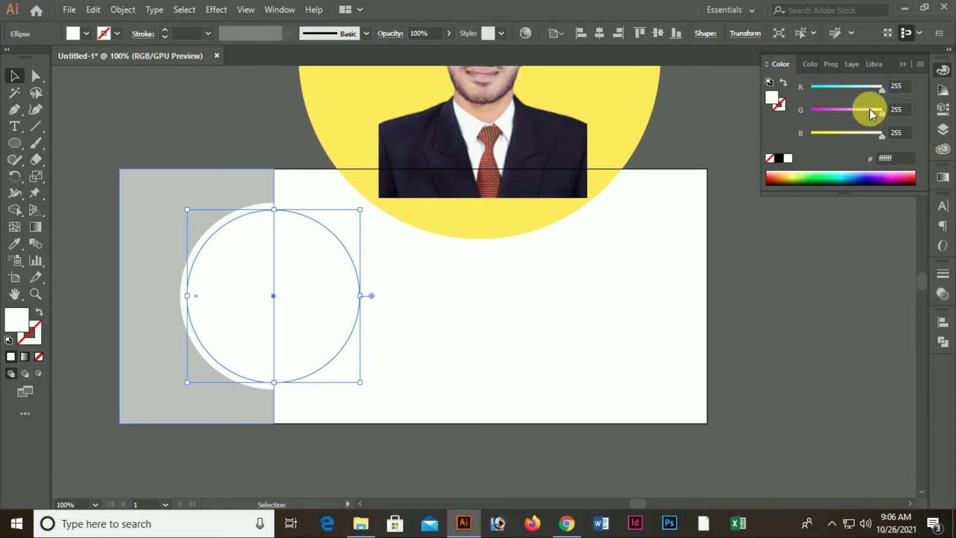
left_click_drag(838, 86, 809, 86)
left_click(869, 319)
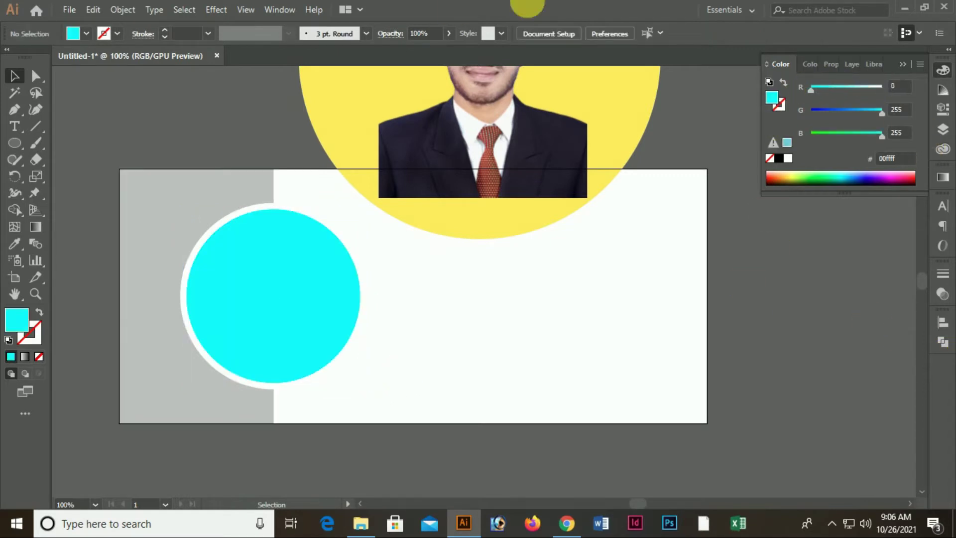
Move the photo group onto the white circle and scale it down about its centre
scroll(480, 156, "up", 3)
scroll(386, 267, "down", 4)
scroll(544, 144, "up", 5)
left_click_drag(543, 141, 336, 345)
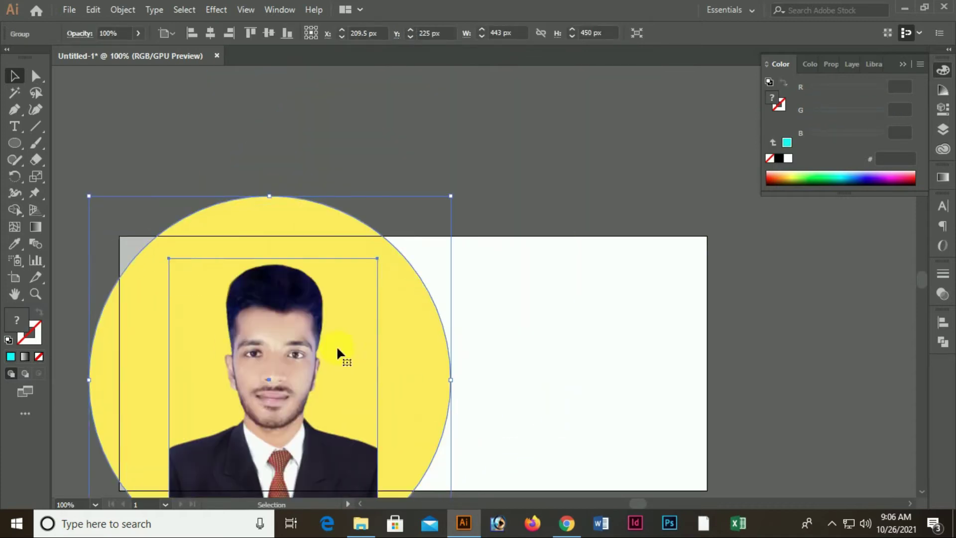
scroll(344, 299, "down", 4)
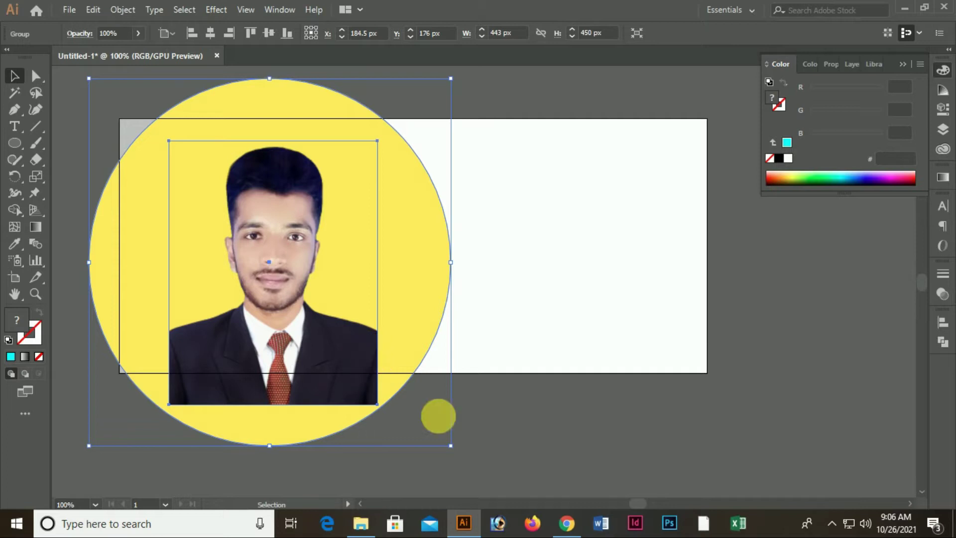
left_click_drag(451, 445, 426, 420)
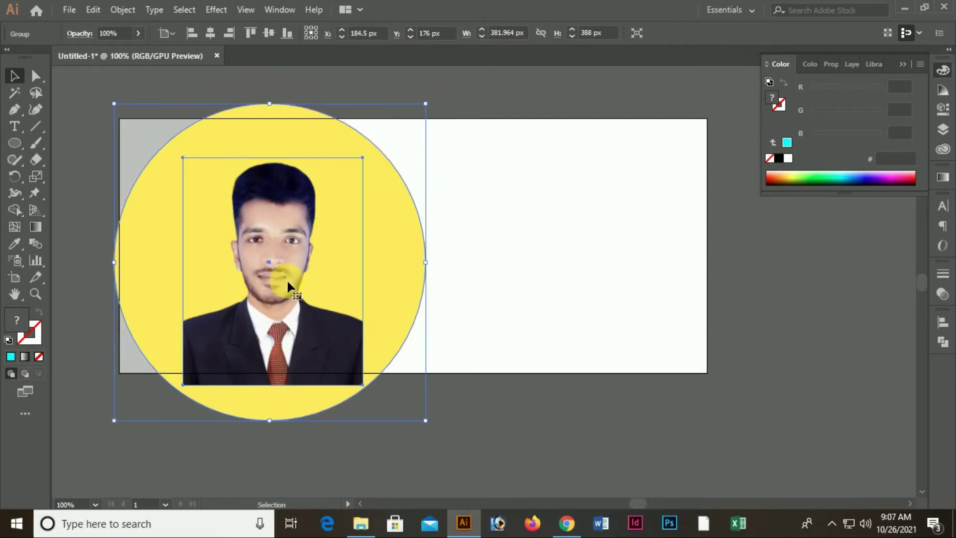
Bring the cyan circle in front of the photo and reselect the photo group
key("a")
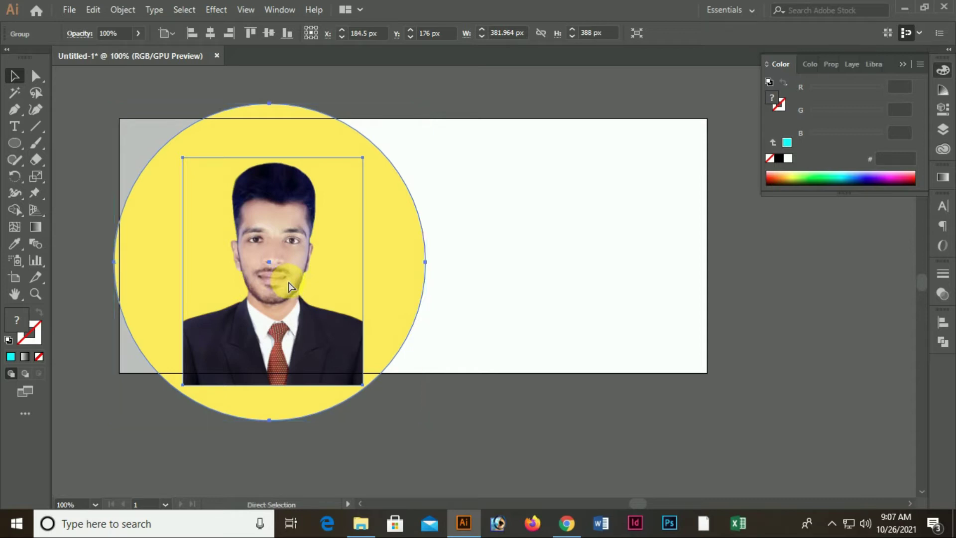
left_click(290, 286)
key("v")
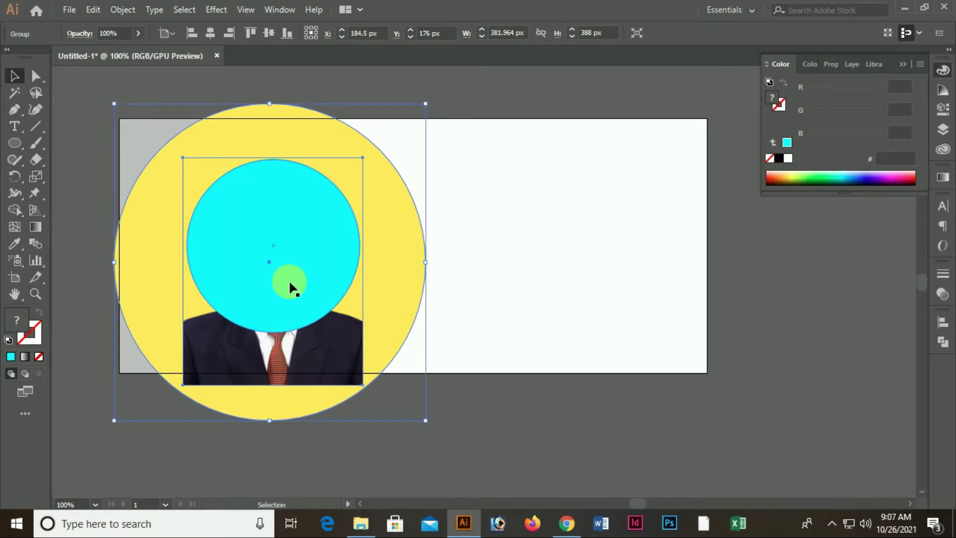
left_click(520, 476)
left_click(336, 360)
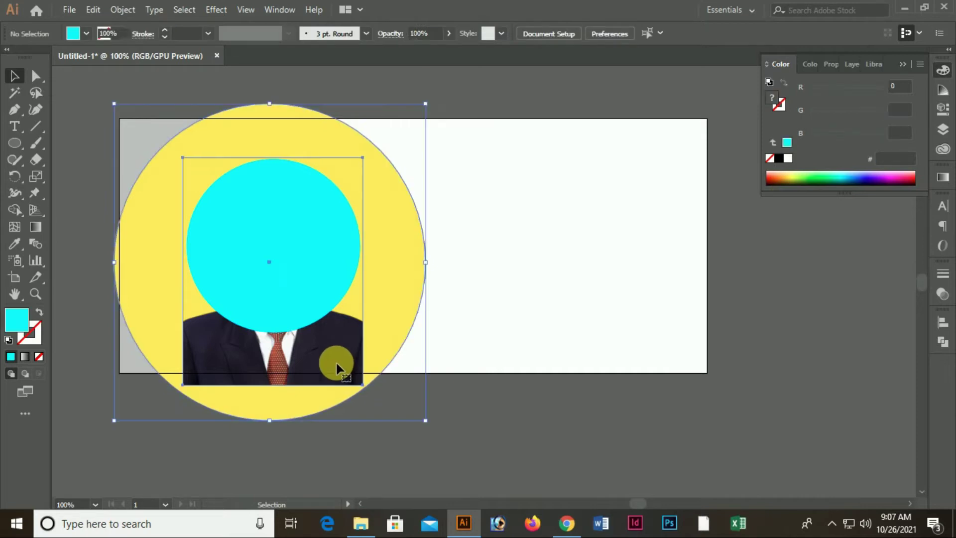
key("Up")
key("Up")
key("Up")
key("Up")
key("Up")
key("Up")
key("Up")
key("Up")
key("Up")
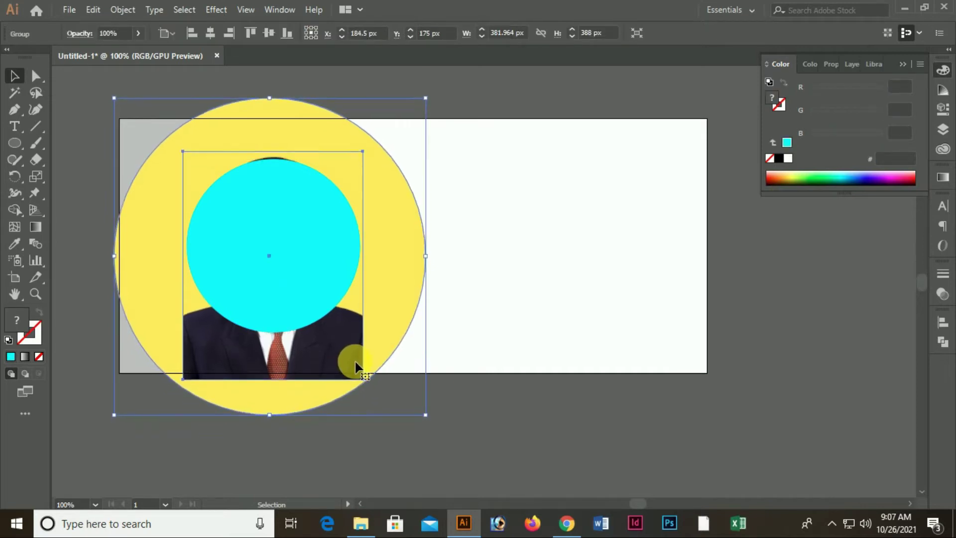
key("Down")
key("Down")
key("Down")
key("Down")
key("Down")
key("Down")
key("Down")
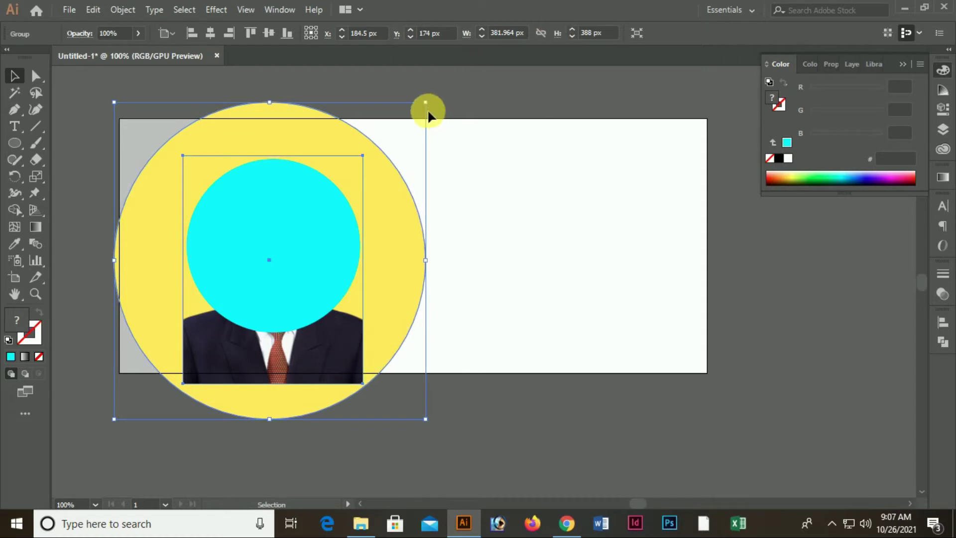
Scale the photo group to about 339 × 344 px and nudge it upward
mouse_move(427, 102)
left_mouse_down()
mouse_move(411, 132)
mouse_move(423, 119)
left_mouse_up()
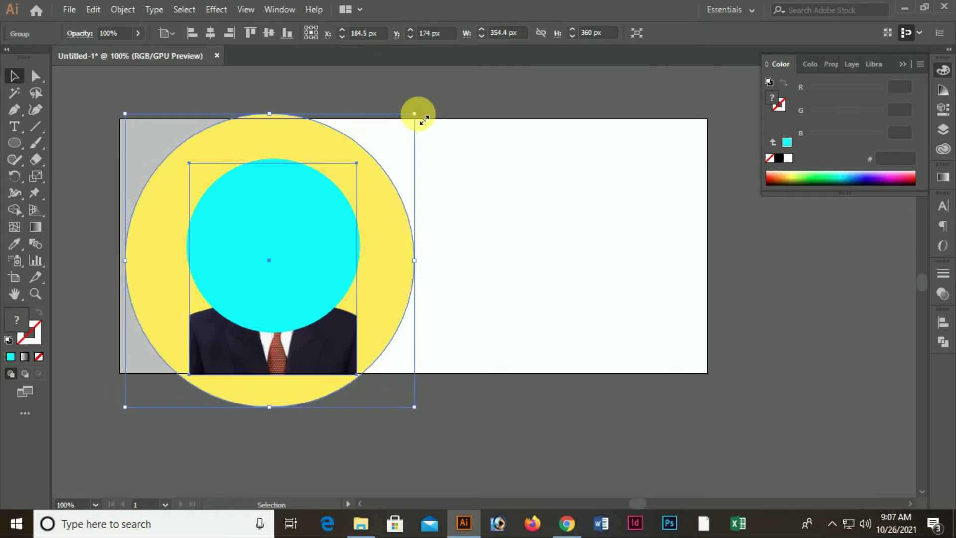
key("Up")
key("Up")
key("Up")
key("Up")
key("Up")
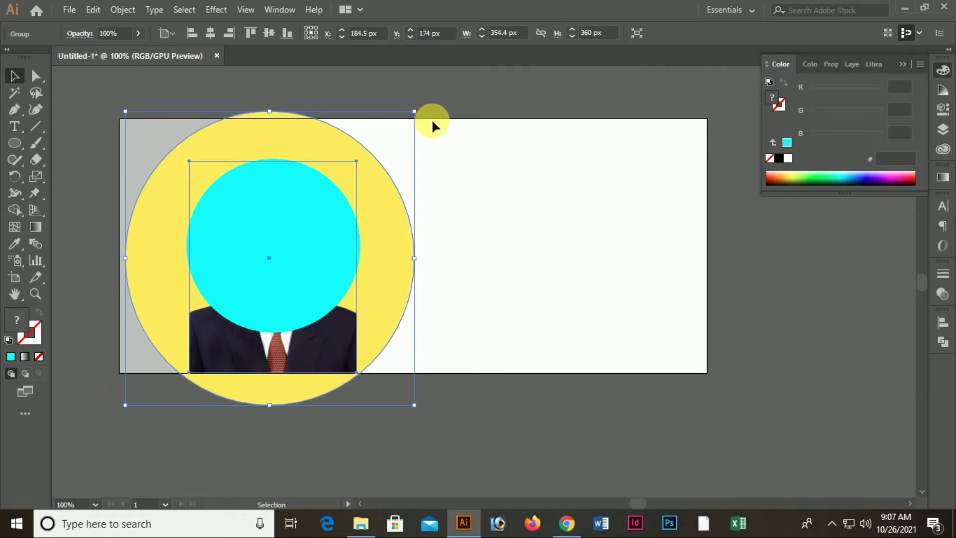
key("Right")
key("Right")
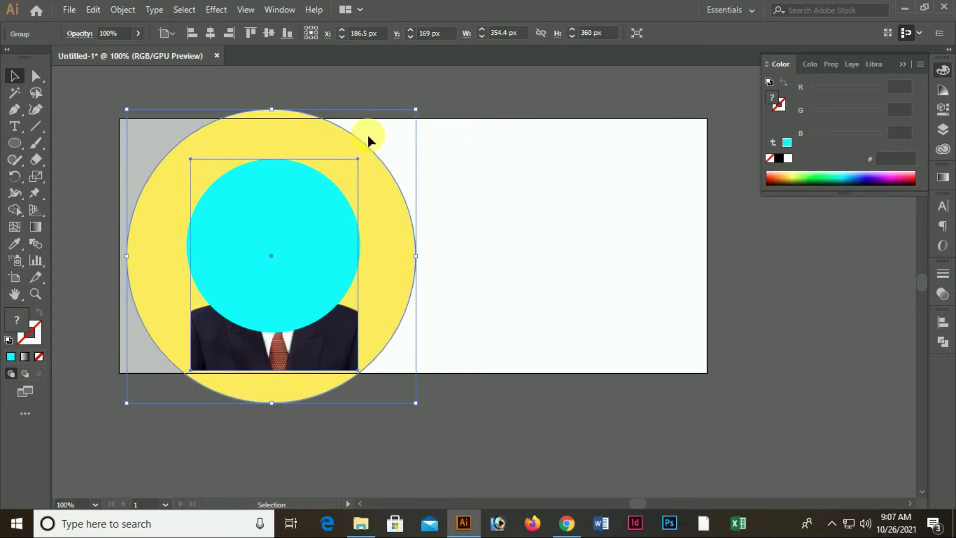
left_click_drag(416, 109, 415, 115)
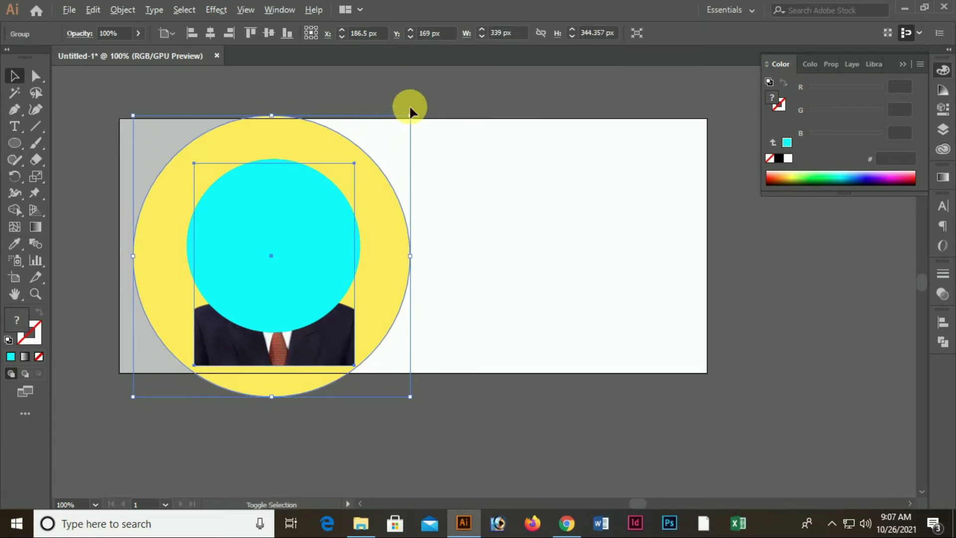
key("Up")
key("Up")
key("Up")
key("Up")
key("Up")
key("Up")
key("Up")
key("Up")
key("Up")
key("Up")
key("Up")
key("Up")
key("Up")
key("Up")
key("Up")
key("Up")
key("Up")
key("Up")
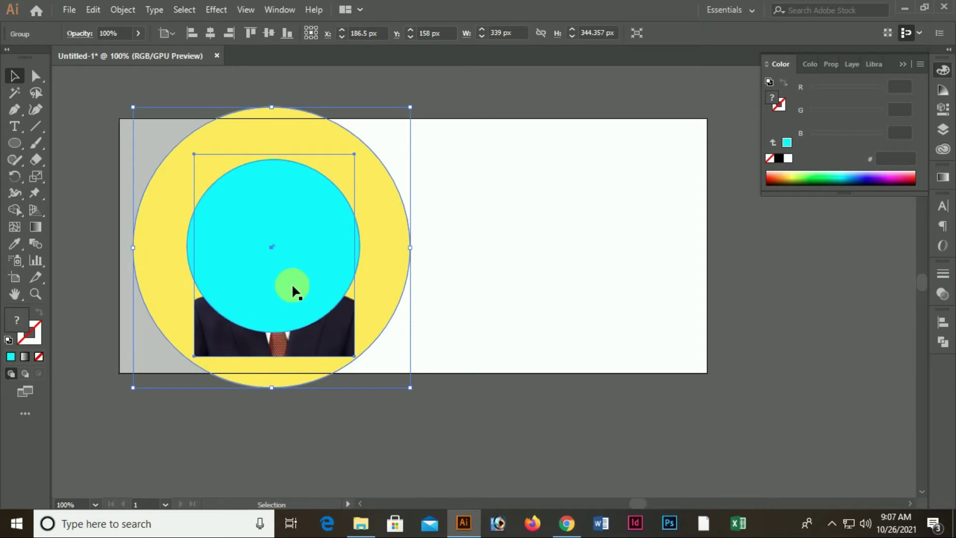
Clip the photo to the cyan circle with Make Clipping Mask
left_click(261, 246, "shift")
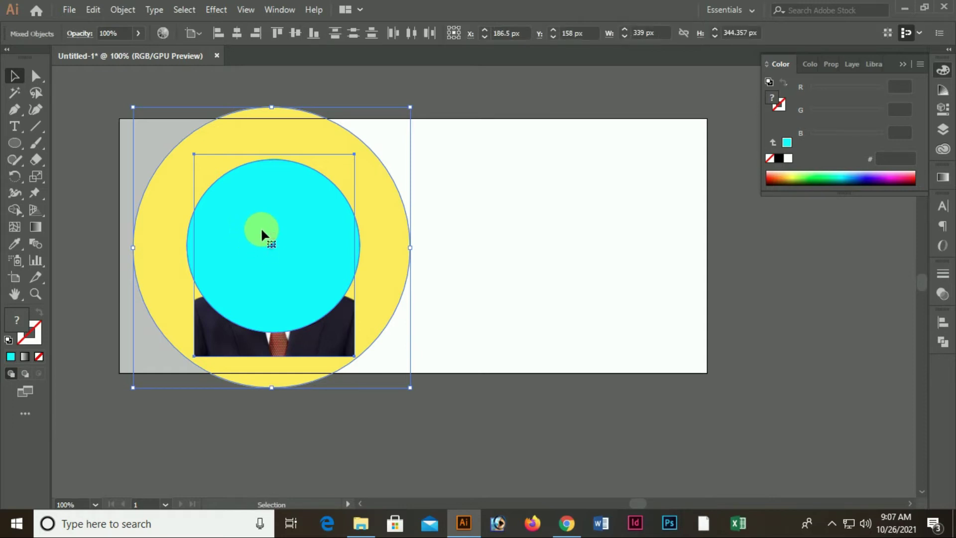
right_click(261, 229)
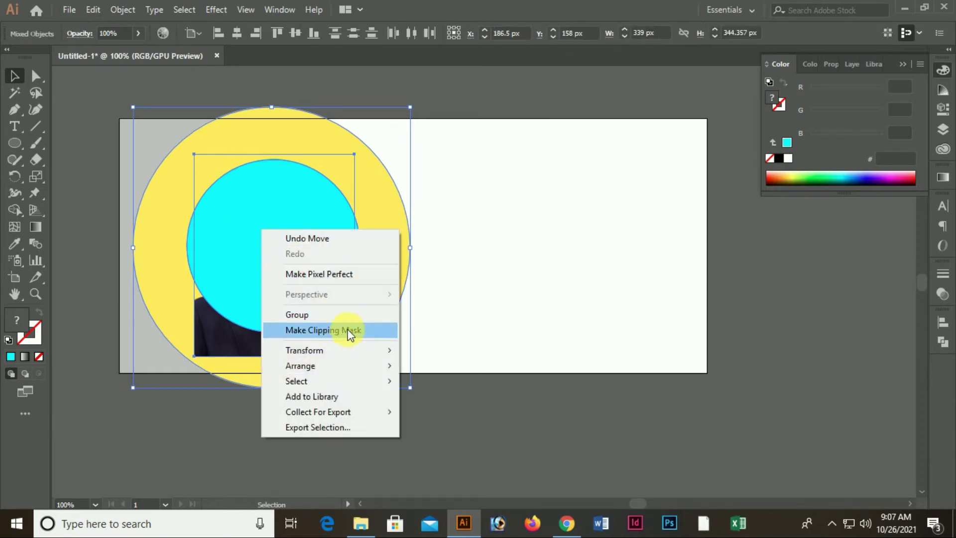
left_click(350, 332)
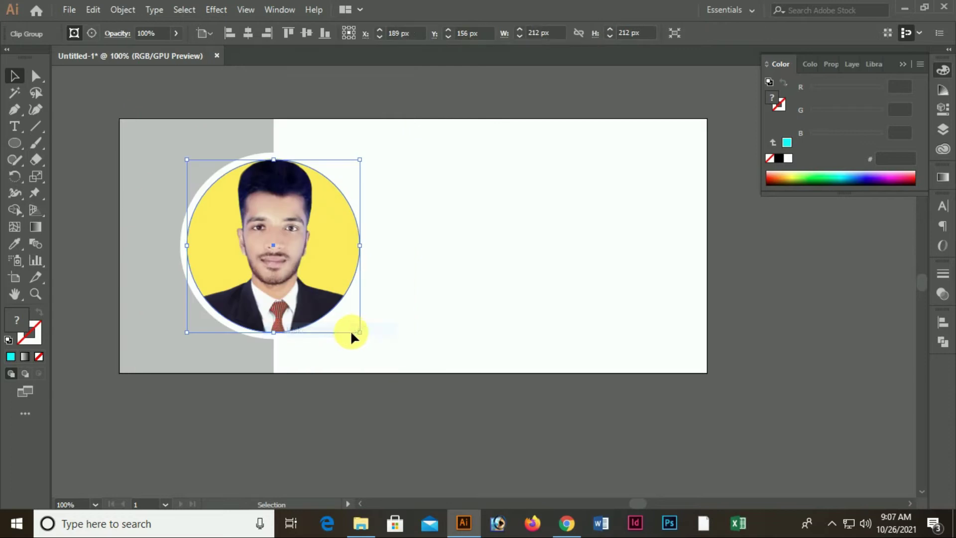
left_click(345, 453)
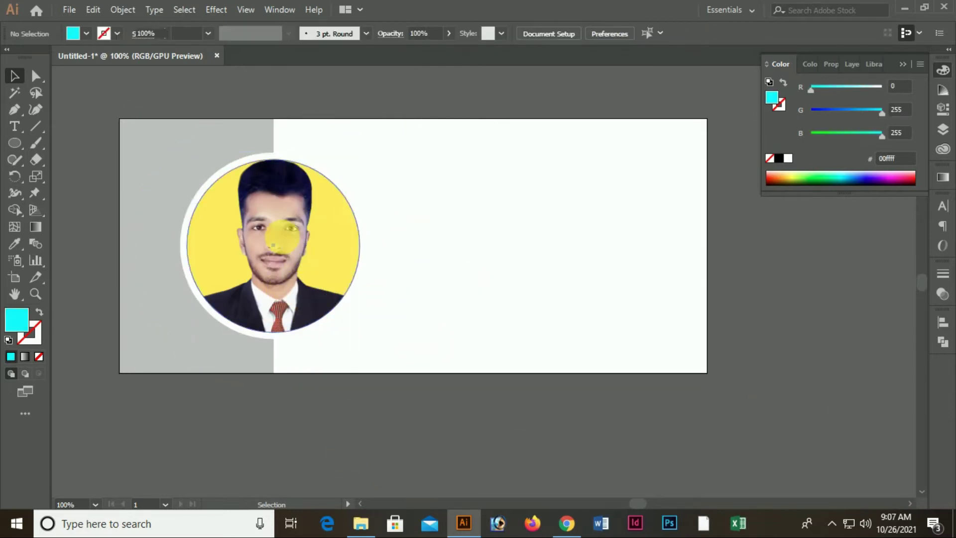
Isolate the clipped group and nudge the photo down inside the circle
double_click(275, 224)
left_click(273, 222)
key("Down")
key("Down")
key("Down")
key("Down")
key("Down")
key("Down")
key("Down")
key("Down")
key("Down")
key("Down")
key("Down")
Nudge the photo 2 px right inside the ringed circle and review the portrait
key("Right")
key("Right")
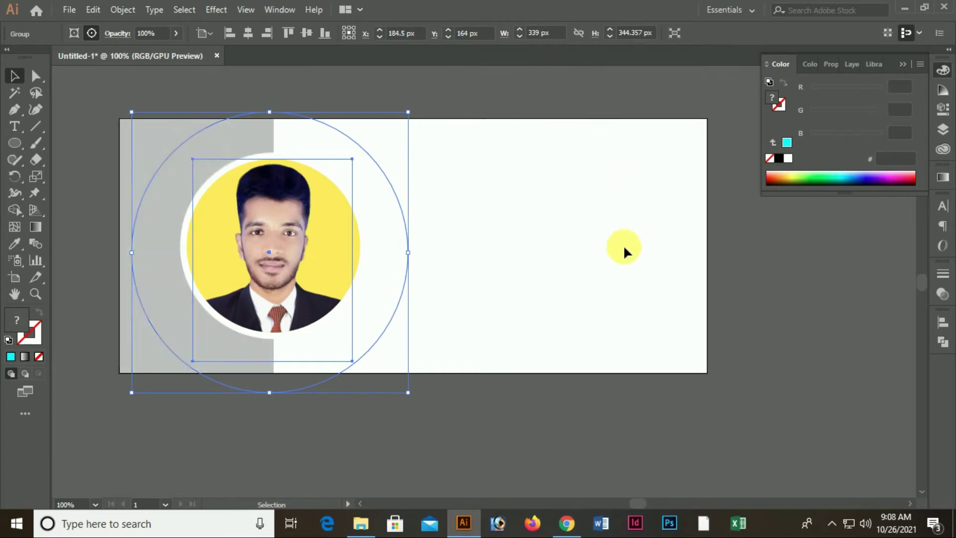
left_click(647, 237)
scroll(536, 208, "down", 3)
scroll(564, 226, "up", 9)
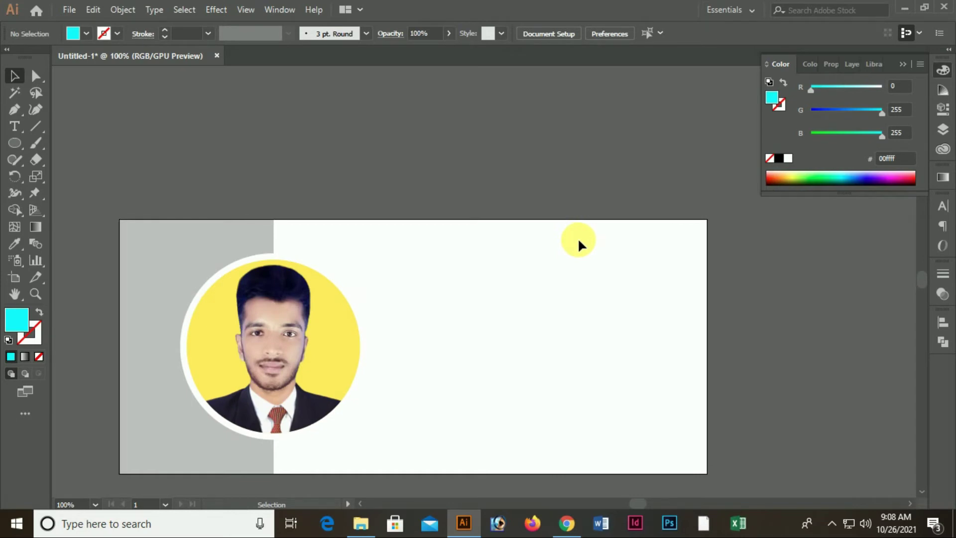
scroll(557, 221, "down", 4)
scroll(446, 264, "down", 4)
scroll(381, 248, "up", 3)
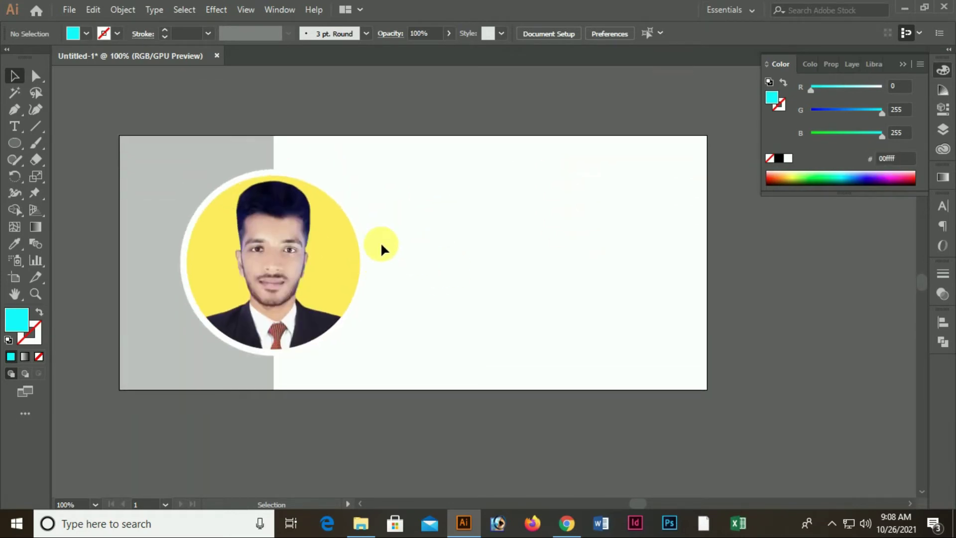
scroll(459, 258, "down", 5)
scroll(435, 226, "up", 1)
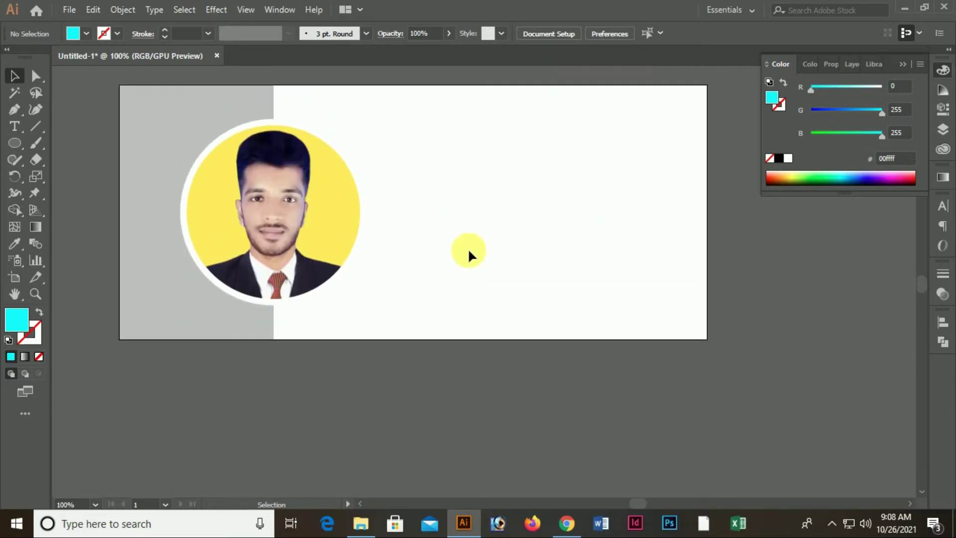
scroll(470, 254, "up", 6)
scroll(480, 259, "down", 2)
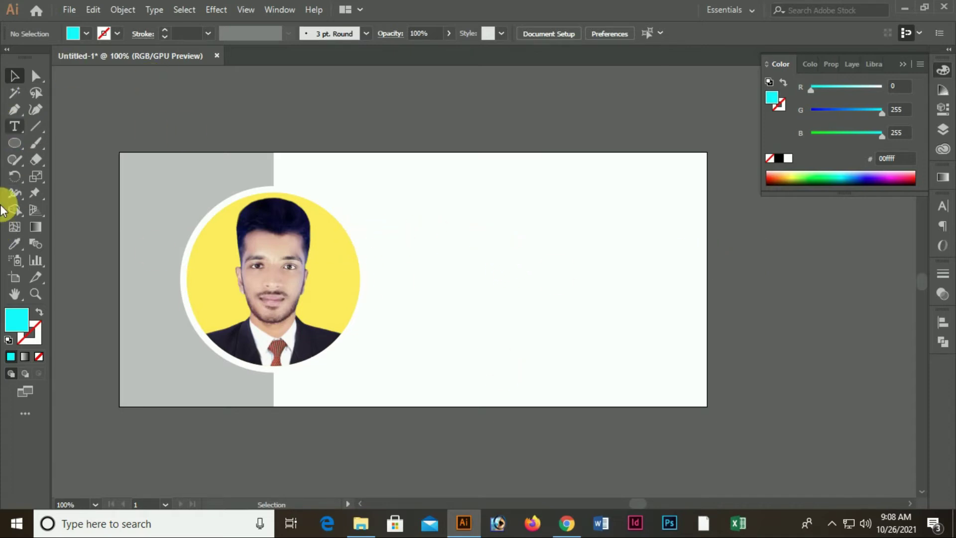
key("t")
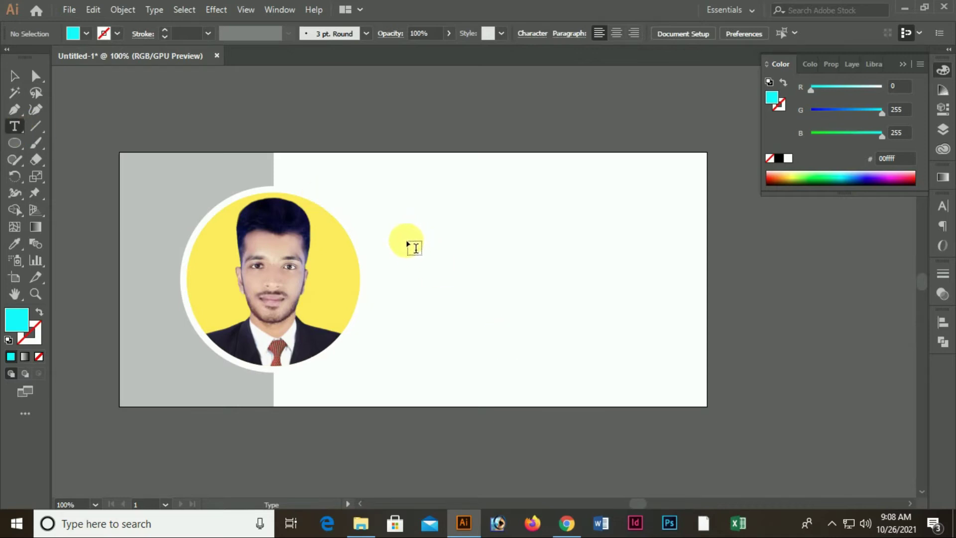
Type 'Professional Graphic Designer' right of the photo and enlarge it to 27 pt
left_click(405, 235)
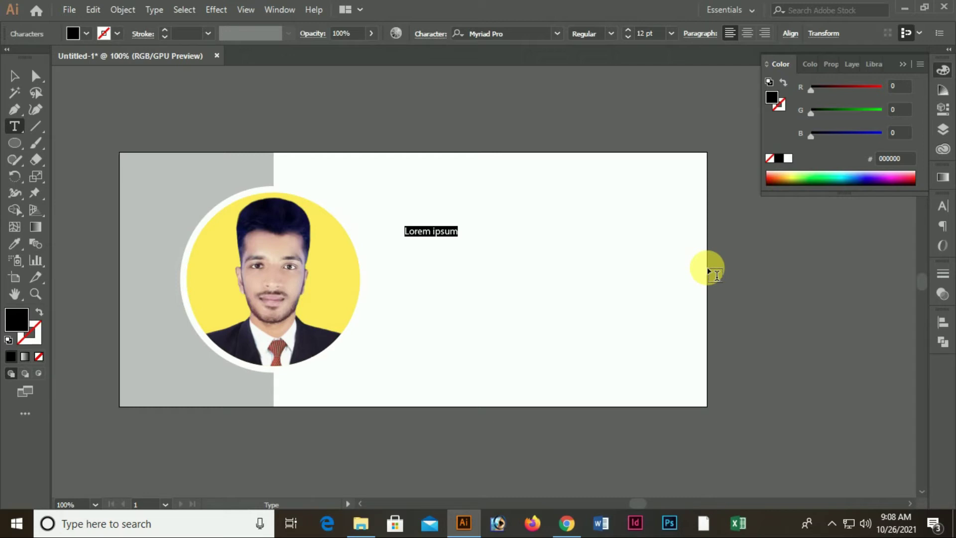
type("{R")
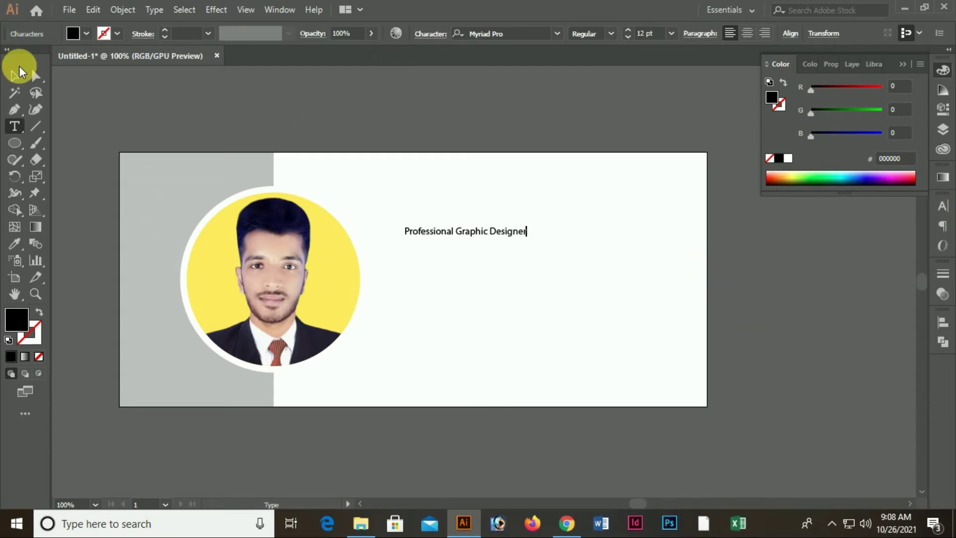
left_click(12, 77)
left_click(526, 229)
left_click(626, 30)
left_click(627, 30)
left_click(627, 30)
left_click(626, 30)
left_click(626, 31)
left_click(627, 30)
left_click(627, 31)
left_click(627, 30)
left_click(626, 31)
left_click(627, 30)
left_click(626, 184)
Position the heading beside the photo circle
left_click_drag(625, 223, 545, 241)
key("ctrl+z")
left_click(538, 277)
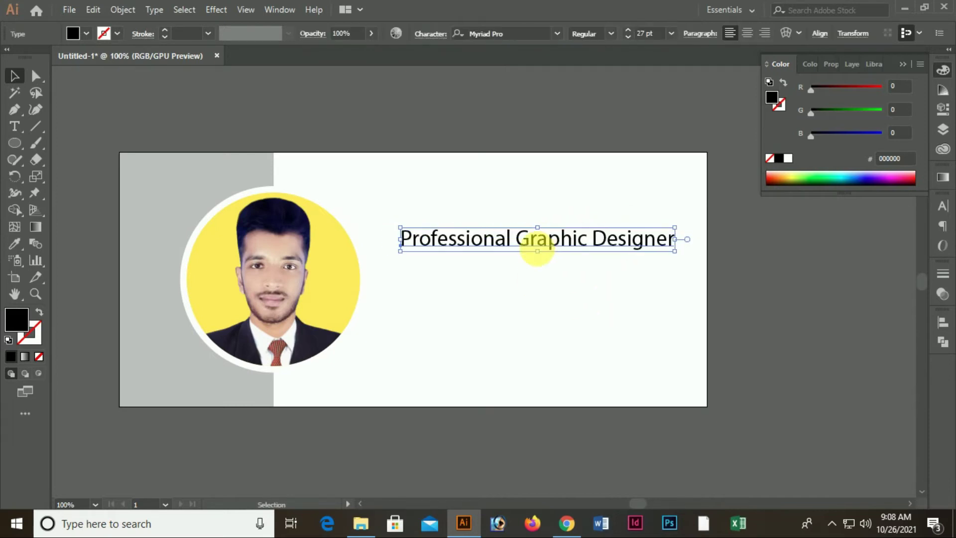
left_click_drag(540, 238, 540, 241)
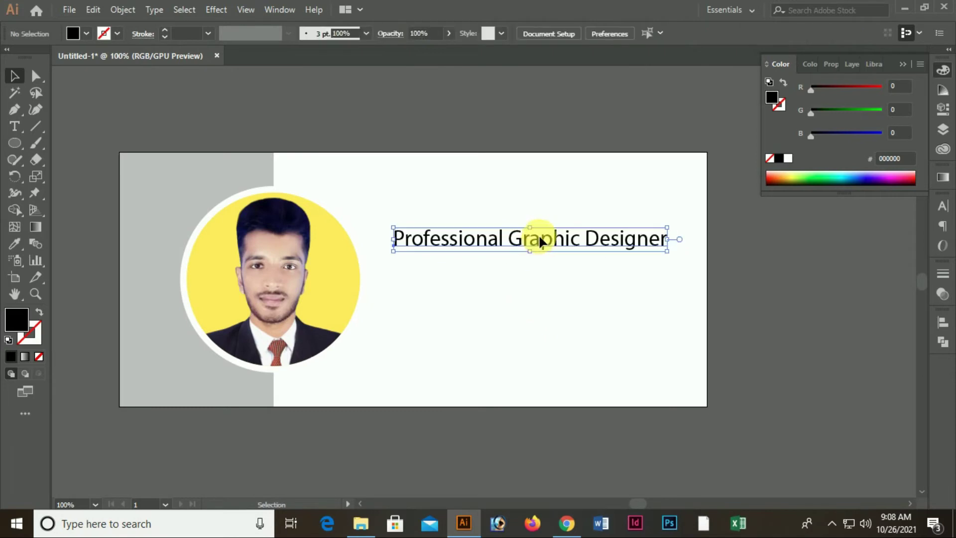
left_click(557, 320)
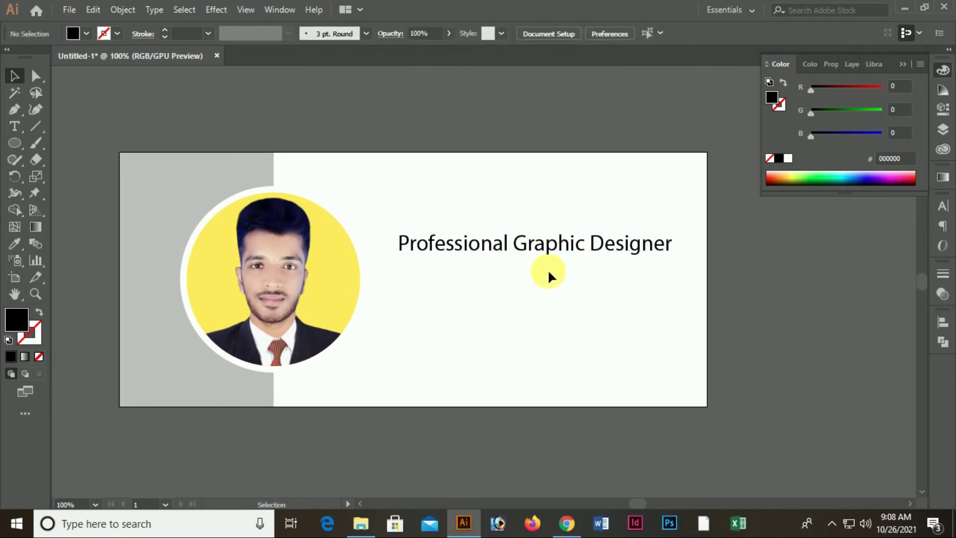
left_click(553, 251)
mouse_move(544, 249)
left_mouse_down()
mouse_move(552, 240)
mouse_move(544, 248)
left_mouse_up()
left_click(546, 301)
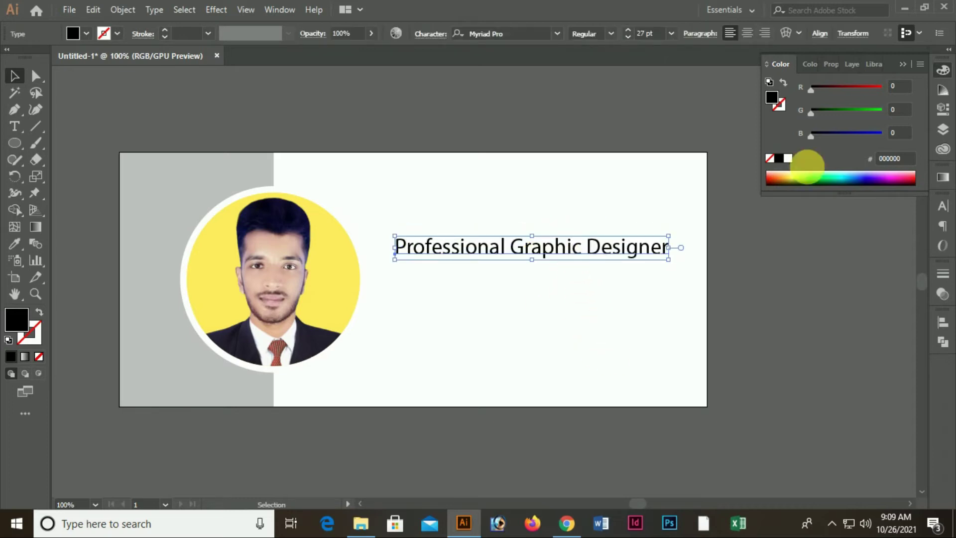
Try the Estandar and Ethnocentric fonts on the heading
left_click(512, 35)
type("e")
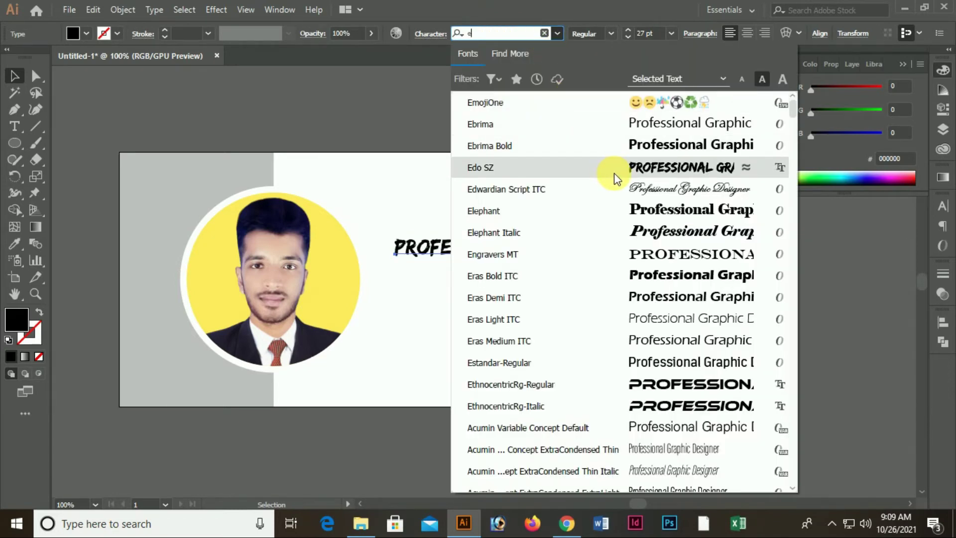
left_click(695, 370)
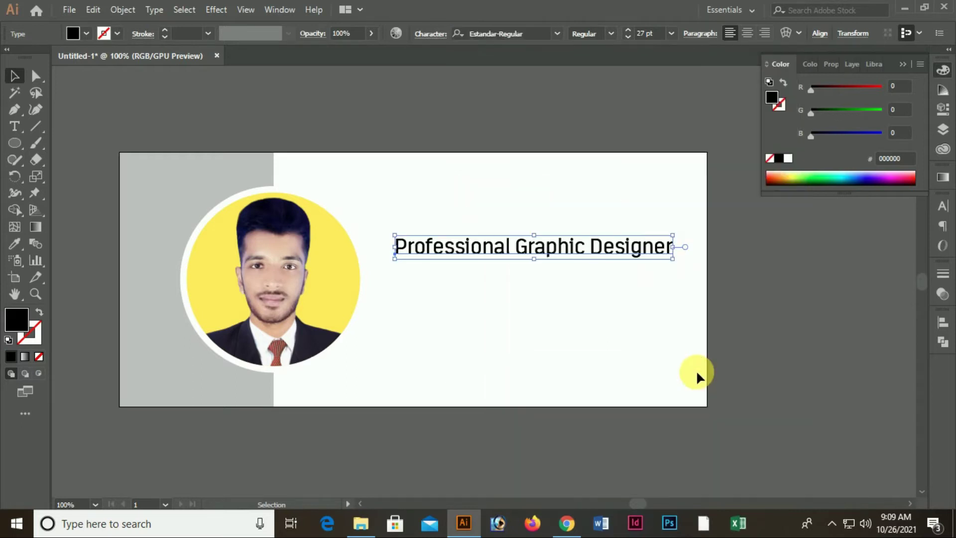
left_click(552, 38)
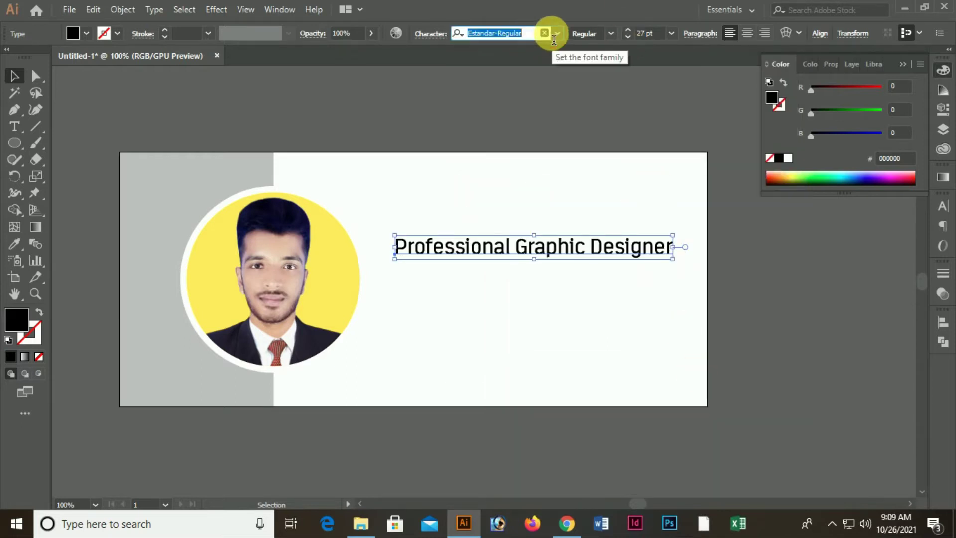
left_click(557, 34)
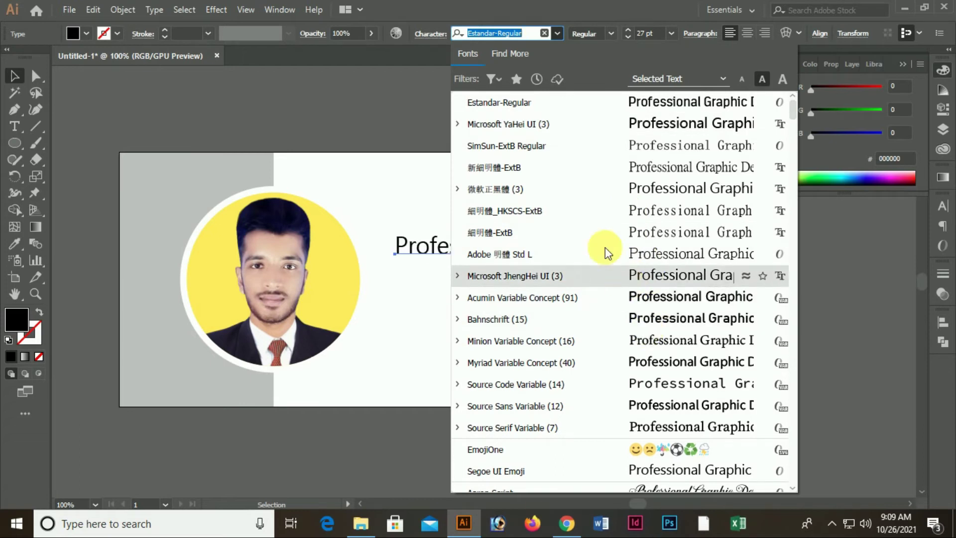
type("e")
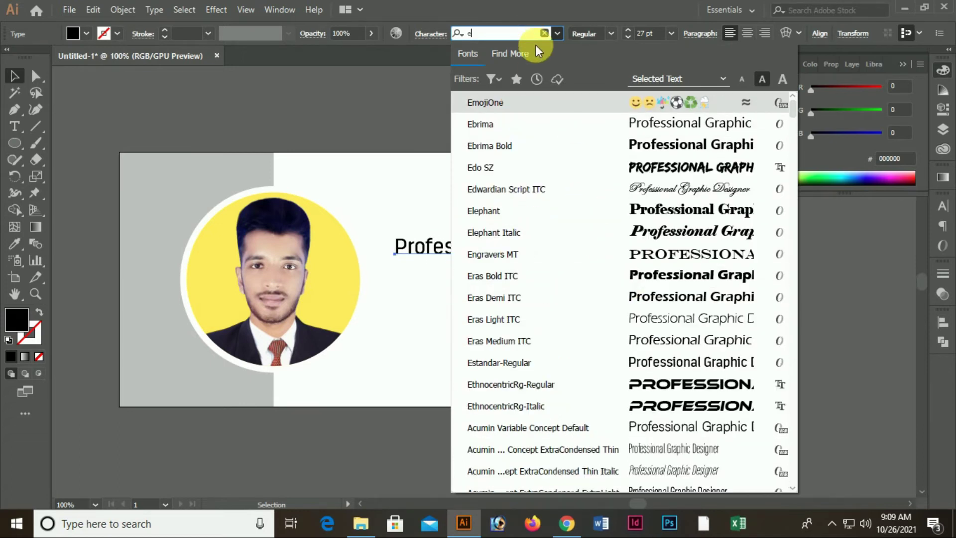
left_click(706, 378)
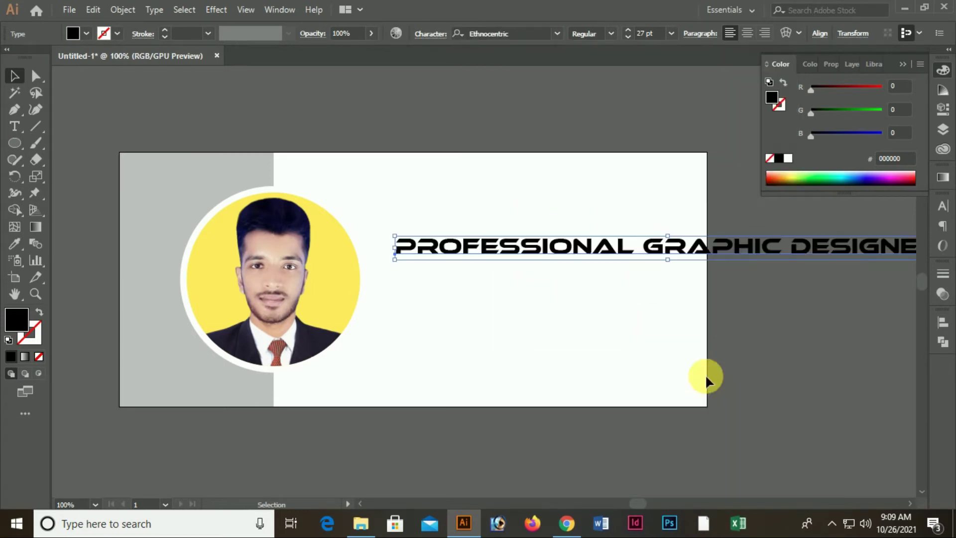
Switch the heading to Roboto at 26 pt and move it closer to the photo
left_click(559, 34)
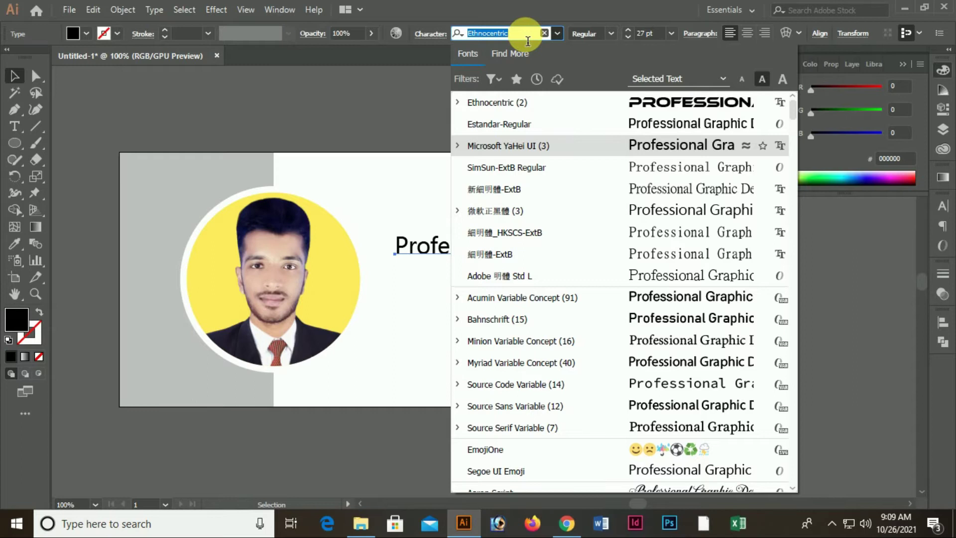
type("Robo")
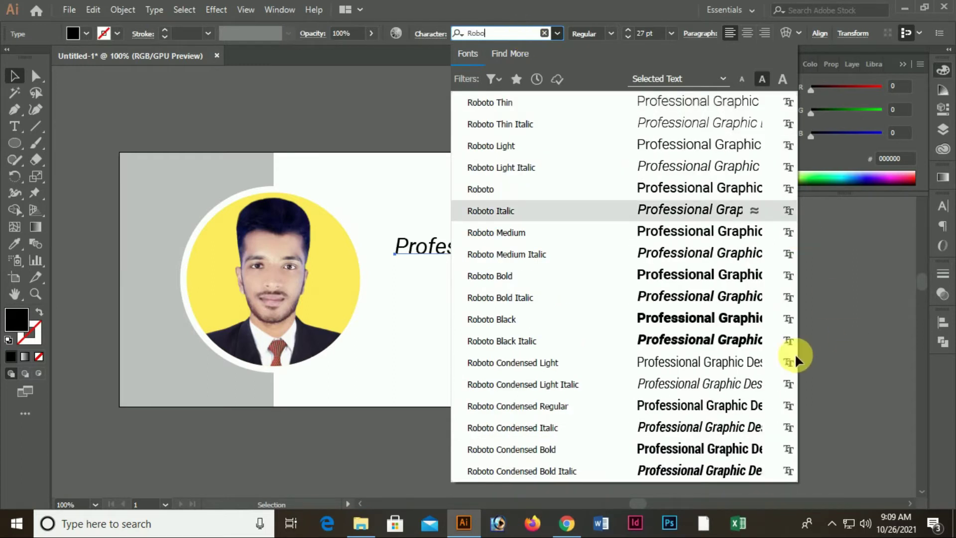
left_click(705, 320)
left_click(707, 323)
left_click_drag(630, 242, 608, 246)
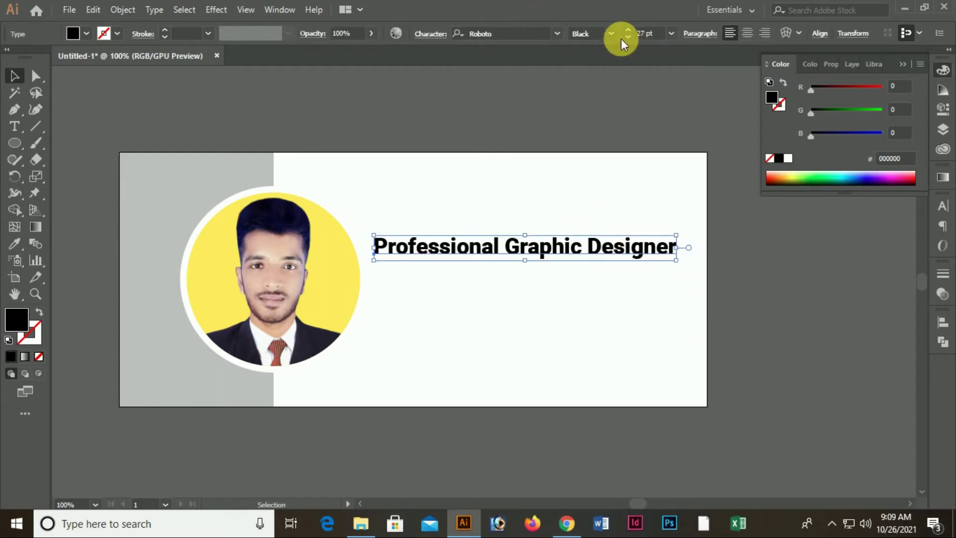
left_click(626, 37)
mouse_move(576, 242)
left_mouse_down()
mouse_move(582, 248)
mouse_move(574, 244)
left_mouse_up()
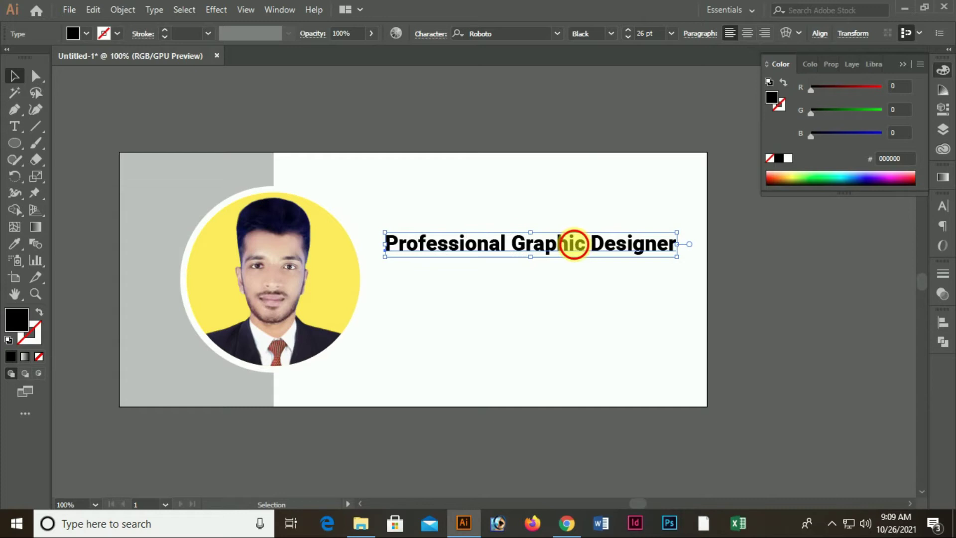
left_click(580, 273)
Change the heading weight from Black to Bold and shift it slightly lower
scroll(584, 271, "up", 3)
scroll(566, 248, "down", 3)
left_click(566, 247)
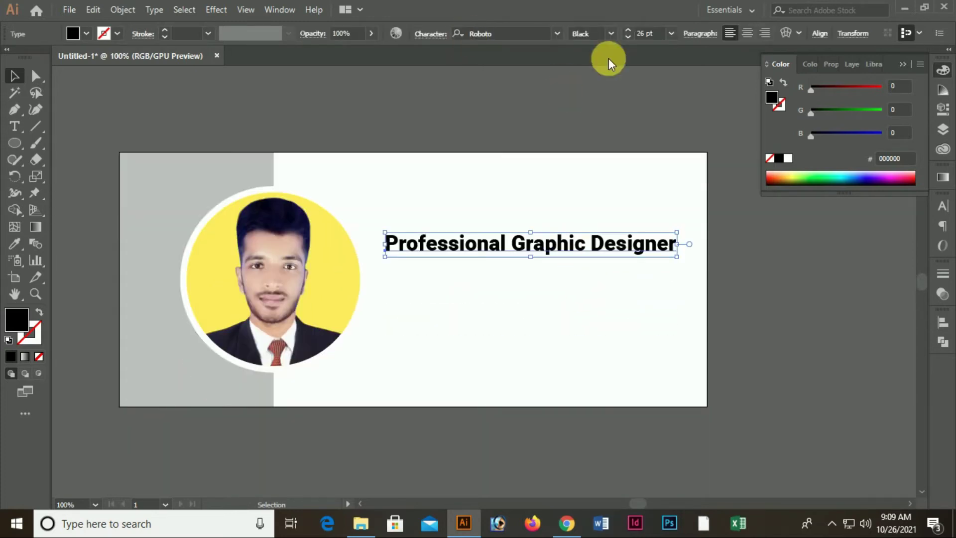
left_click(610, 34)
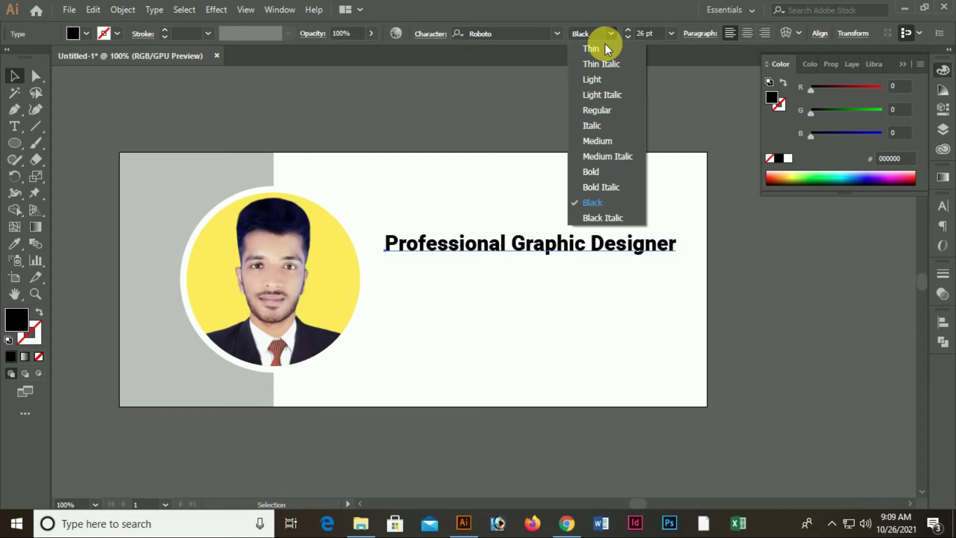
left_click(598, 174)
left_click(585, 303)
left_click_drag(553, 246, 594, 250)
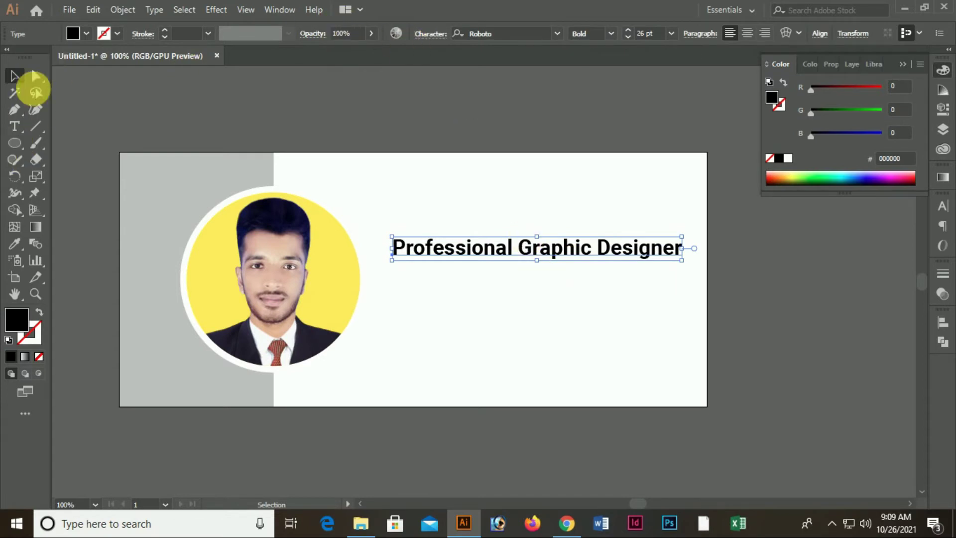
Draw a horizontal line beneath the heading with a black 0.5 pt stroke
left_click(37, 127)
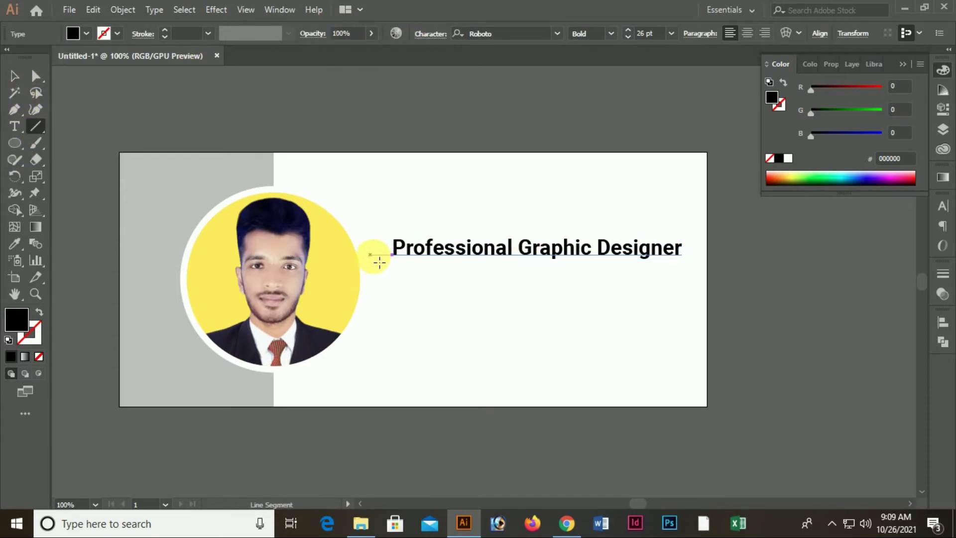
left_click_drag(400, 267, 689, 267)
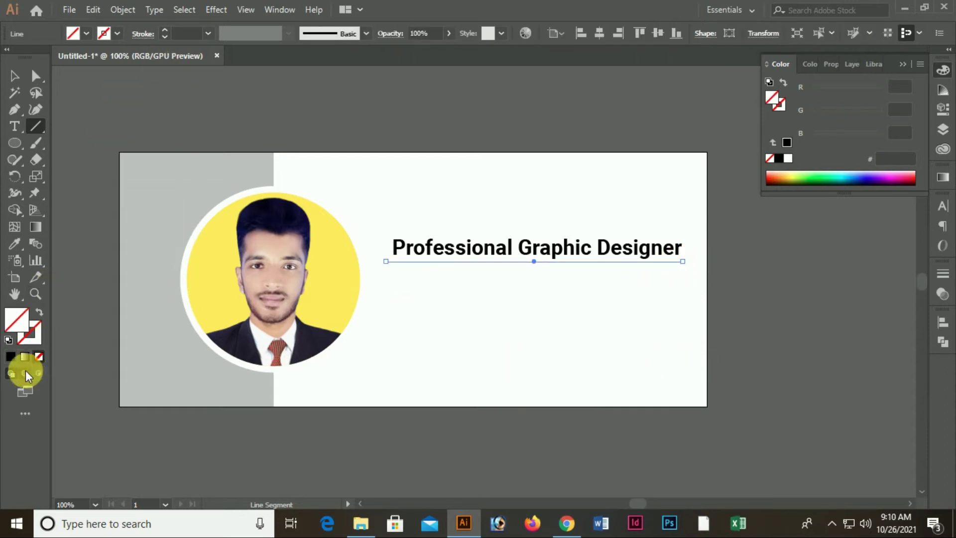
left_click(30, 332)
left_click(11, 357)
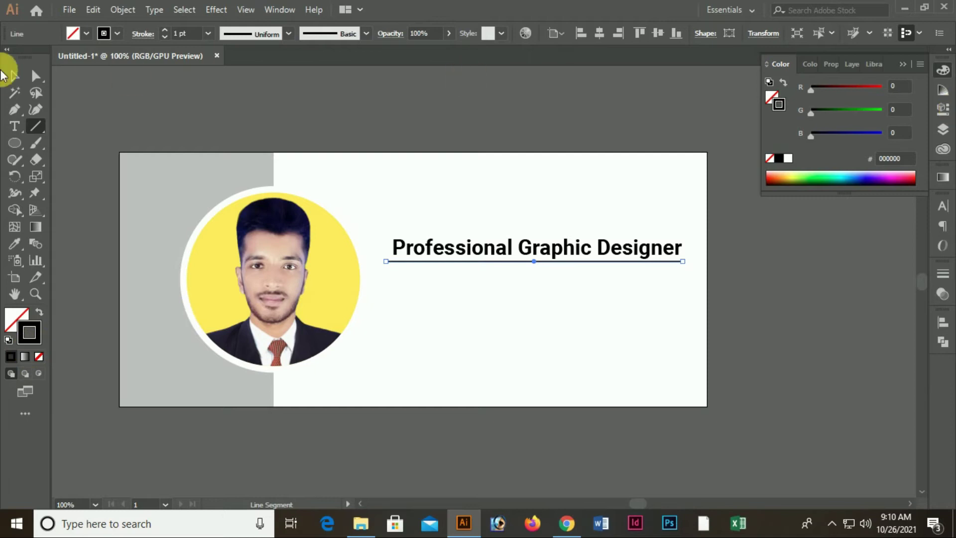
left_click(164, 37)
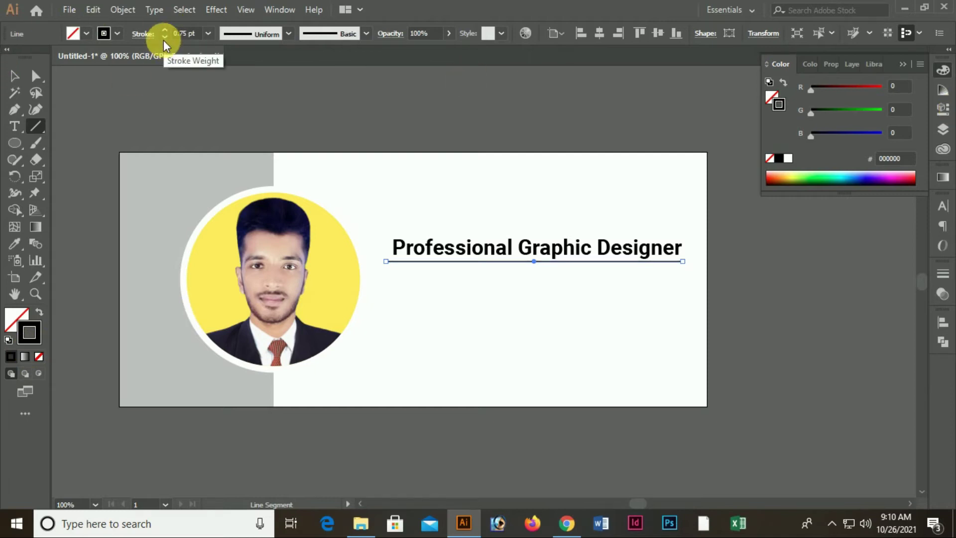
left_click(164, 38)
Nudge the divider line slightly down under the heading
left_click(14, 76)
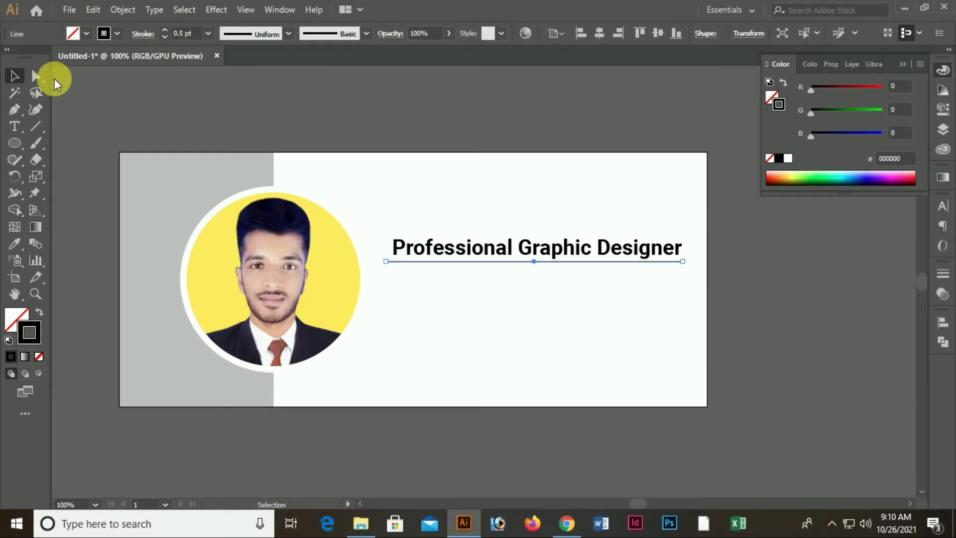
left_click(401, 294)
left_click(397, 264)
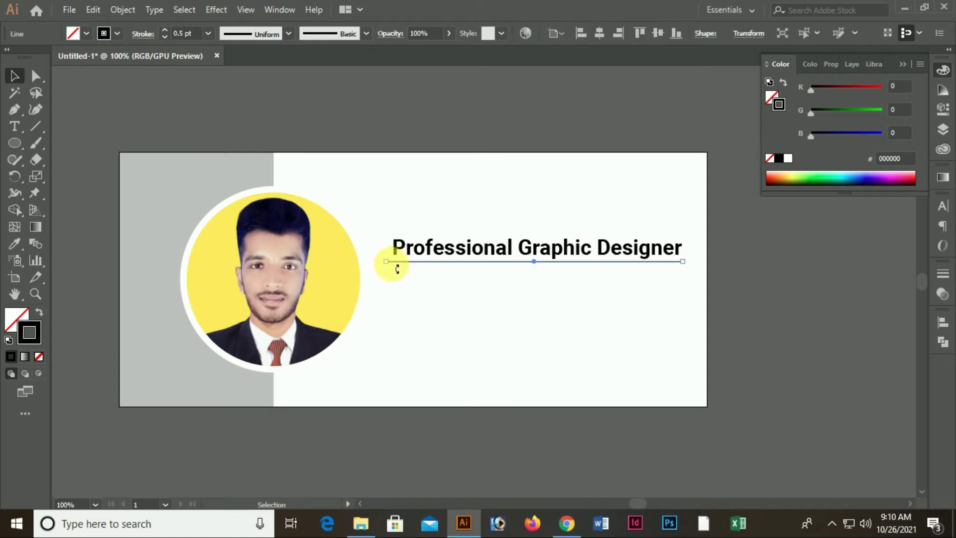
key("Down")
left_click(668, 372)
scroll(716, 307, "up", 1)
scroll(700, 298, "down", 2)
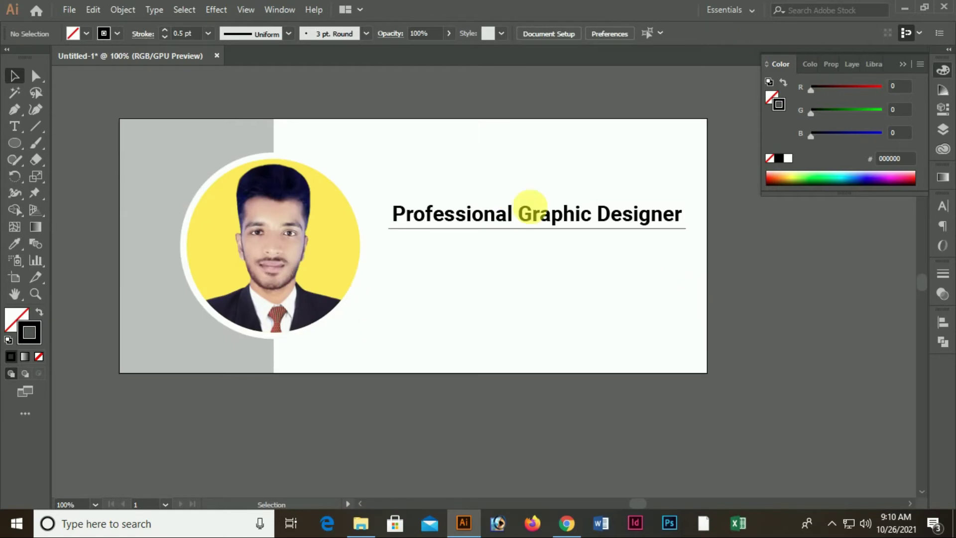
Colour the heading text dark navy #14005c
left_click(523, 224)
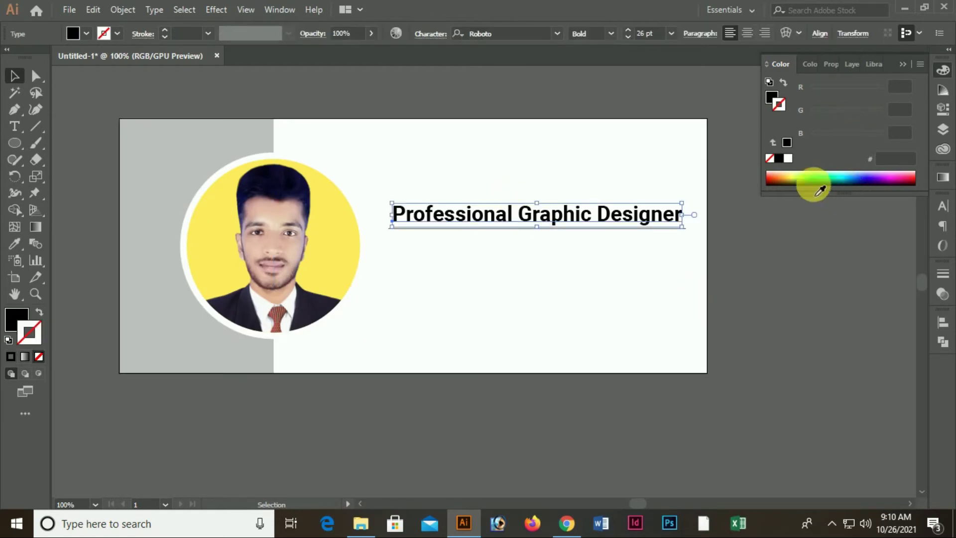
left_click(369, 269)
left_click(491, 214)
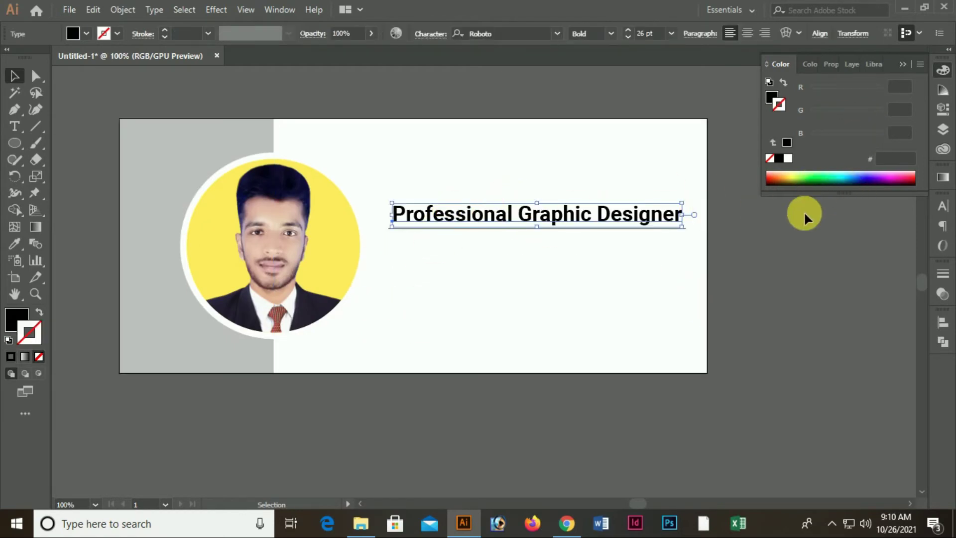
left_click(14, 318)
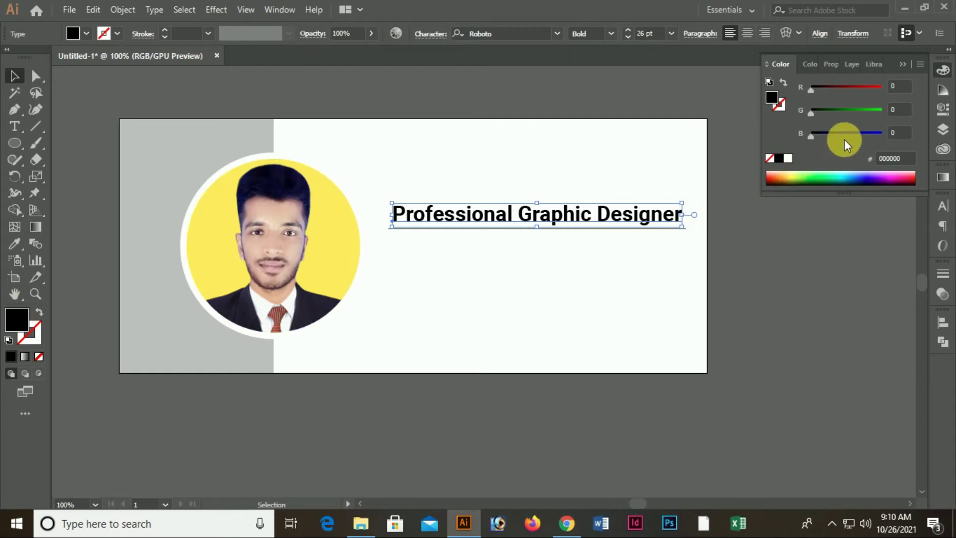
left_click_drag(861, 90, 876, 85)
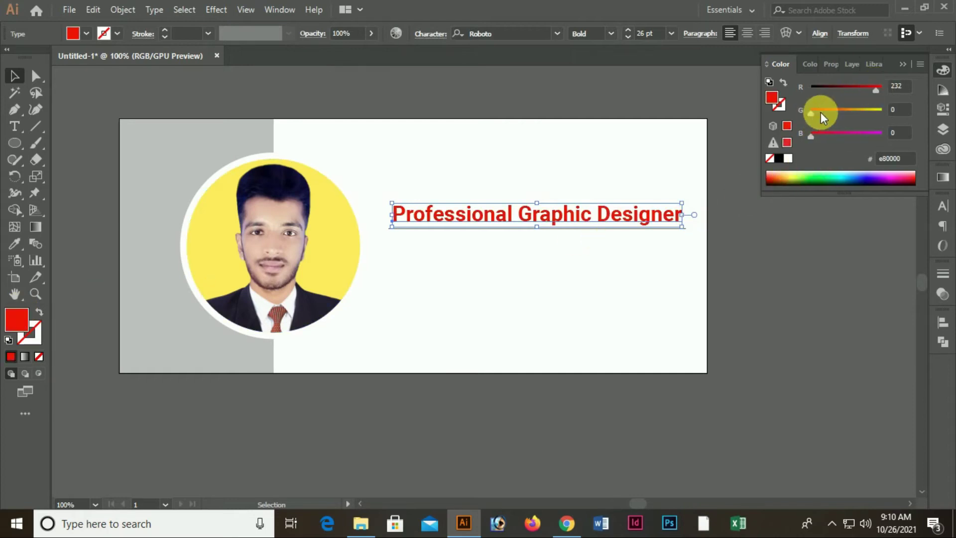
left_click_drag(871, 95, 857, 94)
left_click_drag(839, 175, 870, 182)
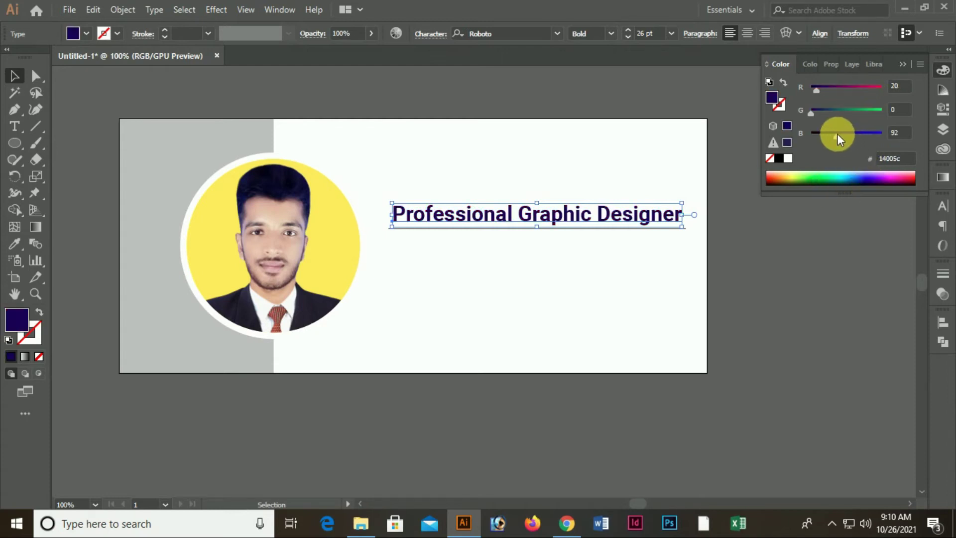
left_click(542, 324)
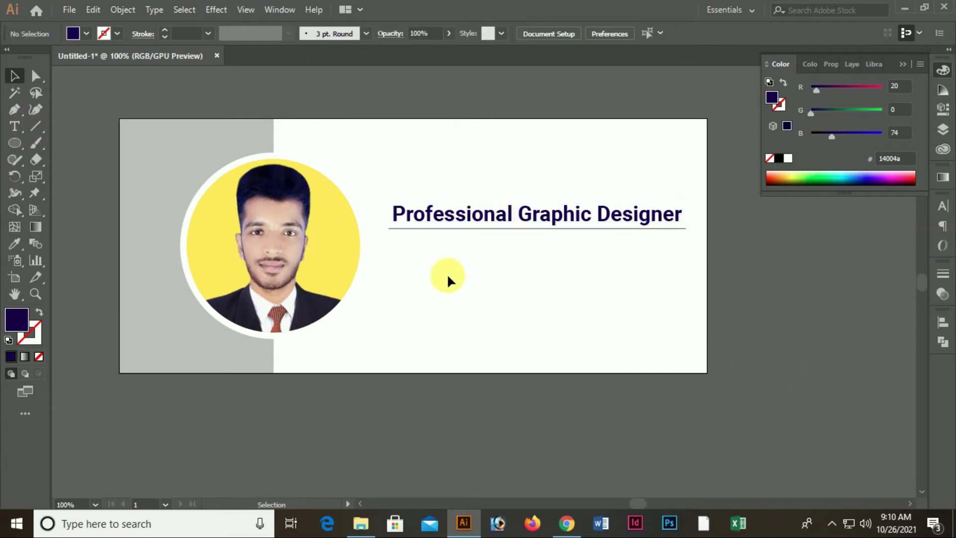
Thicken the divider line beneath the heading to 0.75 pt
left_click(377, 212)
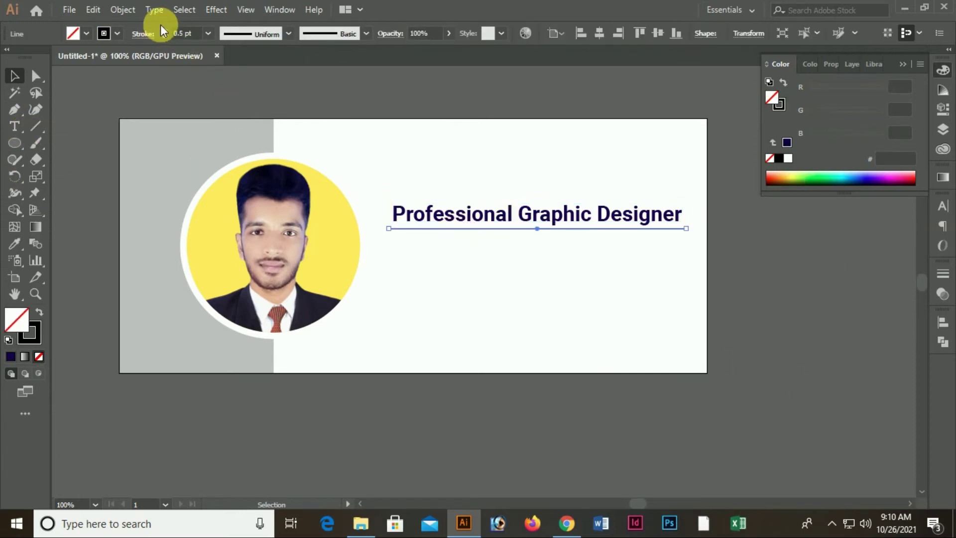
left_click(164, 30)
left_click(406, 269)
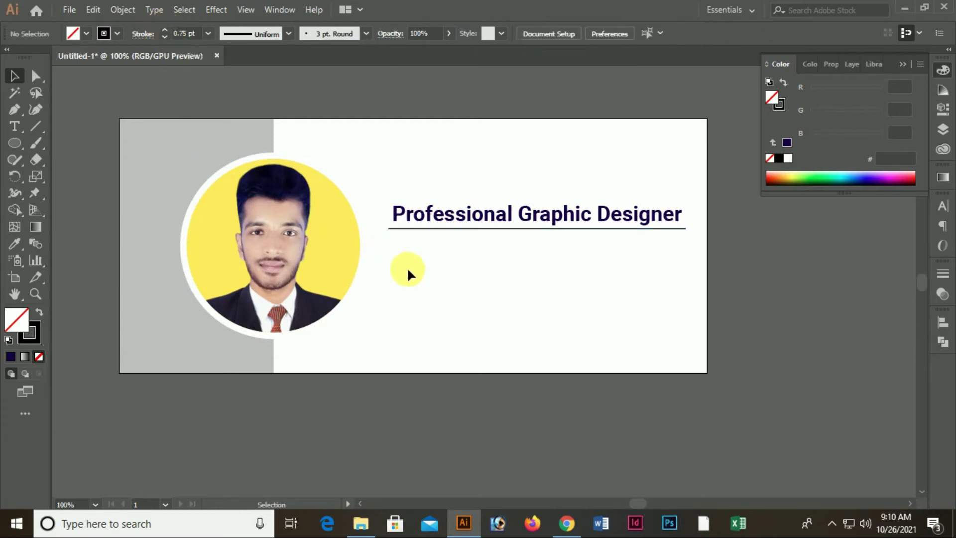
left_click(35, 125)
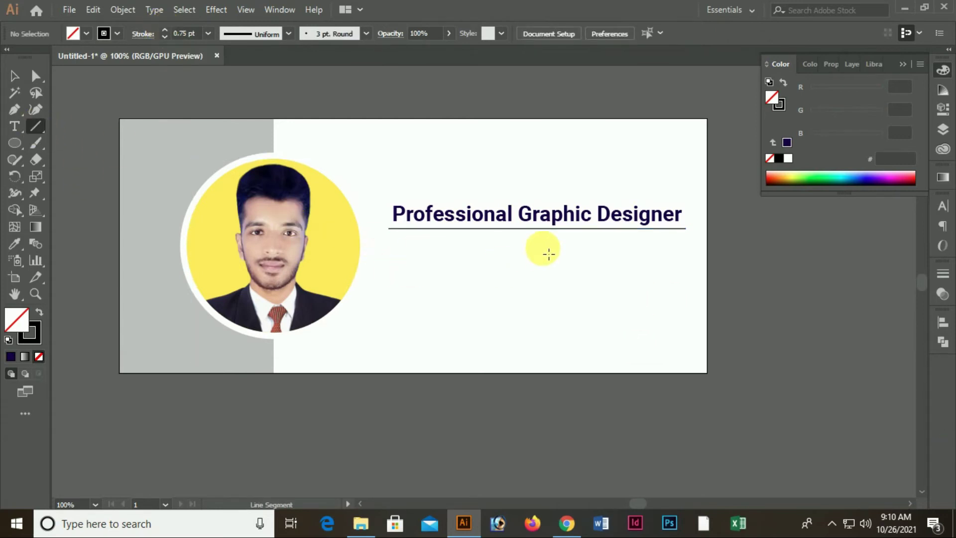
Draw a short vertical line down from the divider's midpoint, then deselect it
left_click_drag(534, 242, 535, 278)
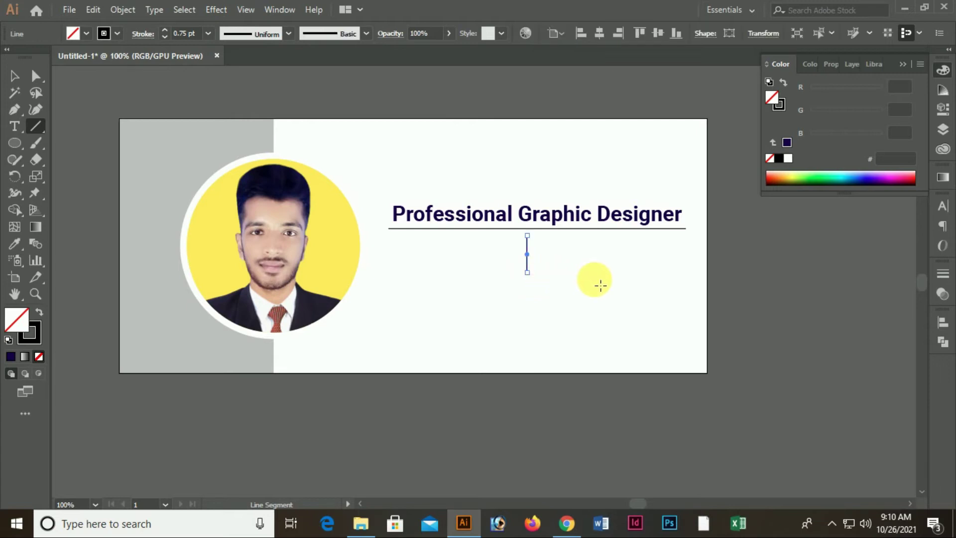
left_click(13, 75)
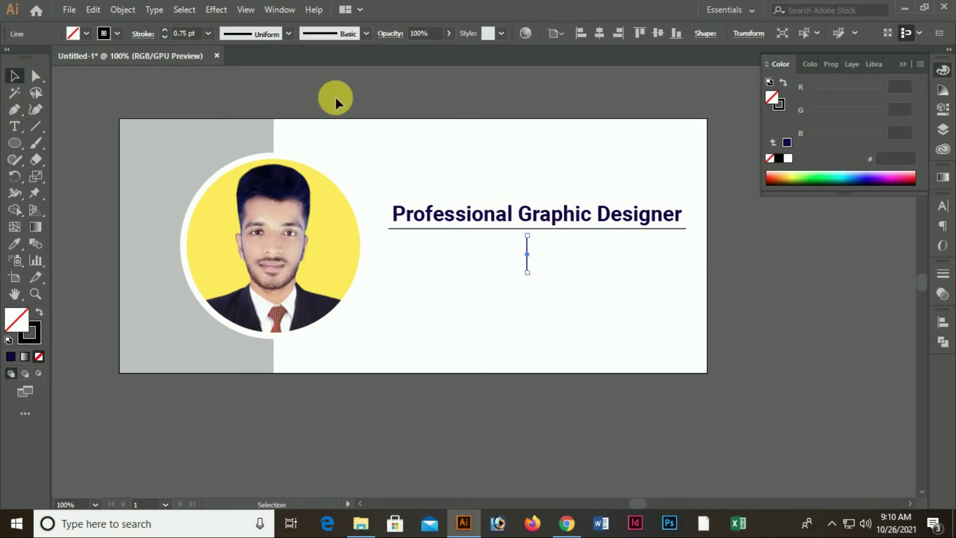
left_click(501, 126)
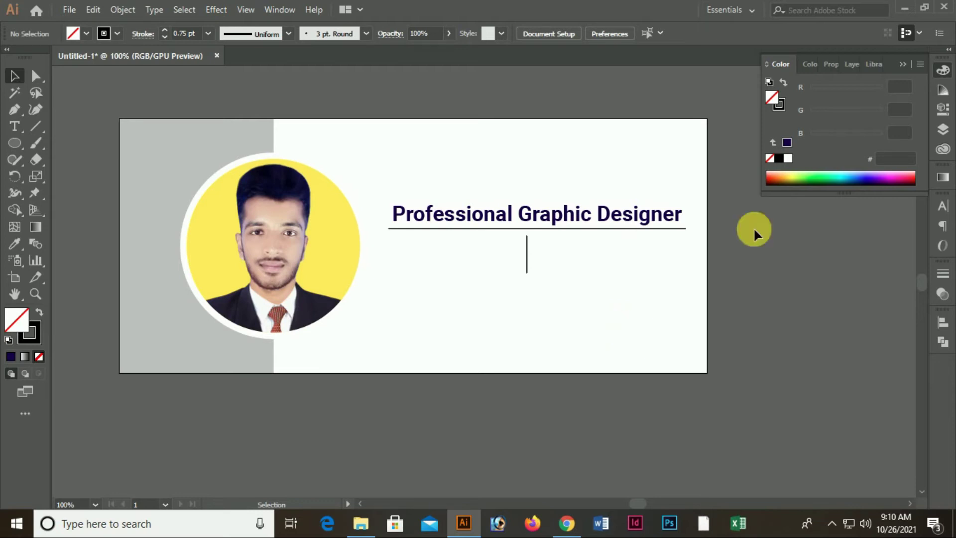
Set the grey background rectangle's opacity to 58%
scroll(573, 244, "up", 2)
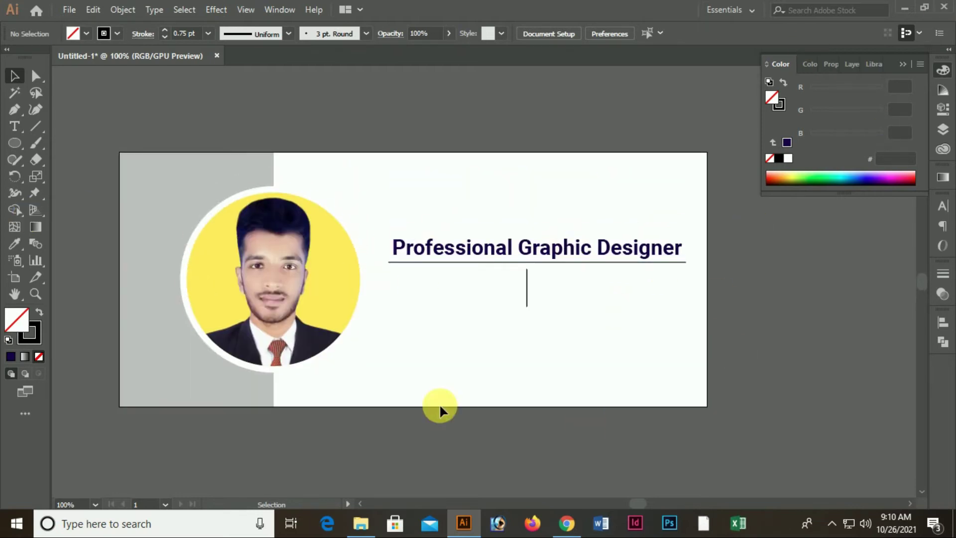
scroll(439, 409, "down", 2)
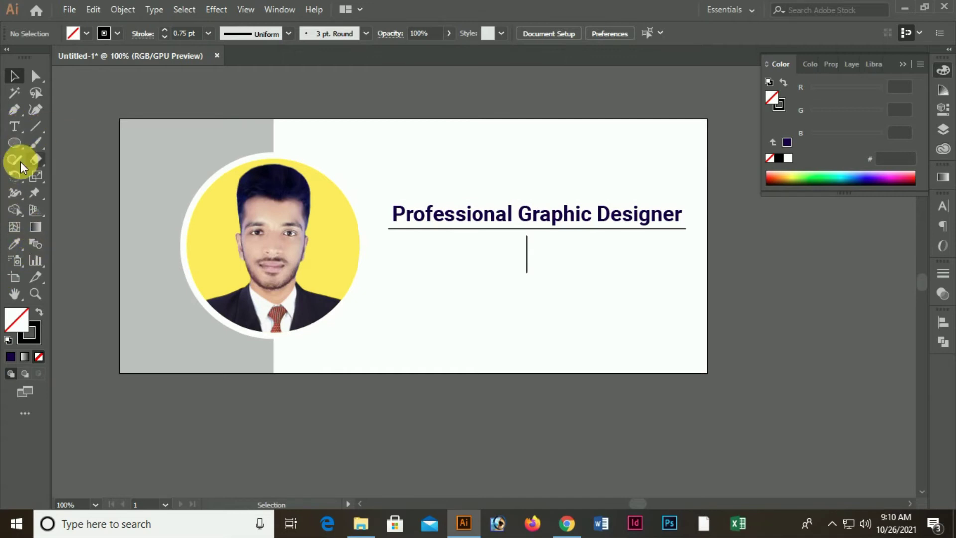
left_click(148, 345)
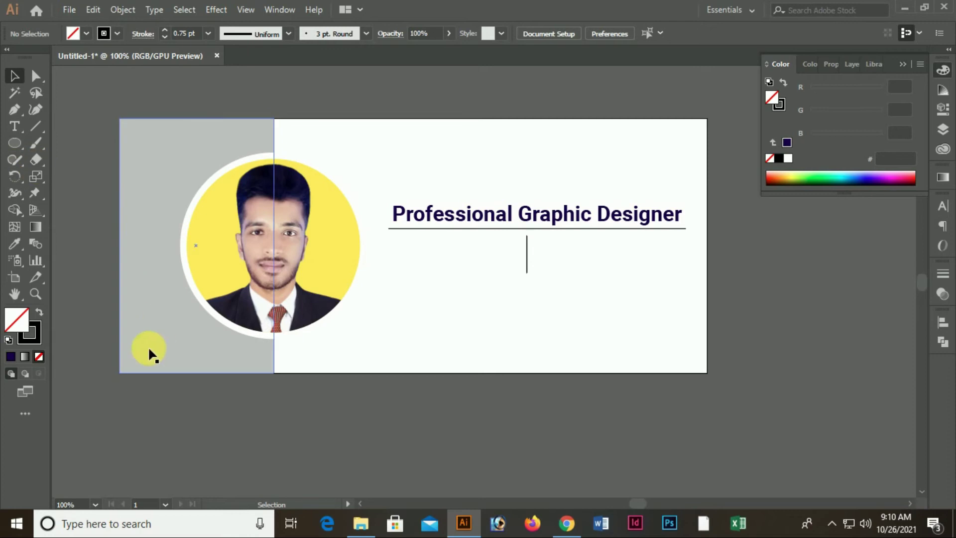
left_click(437, 37)
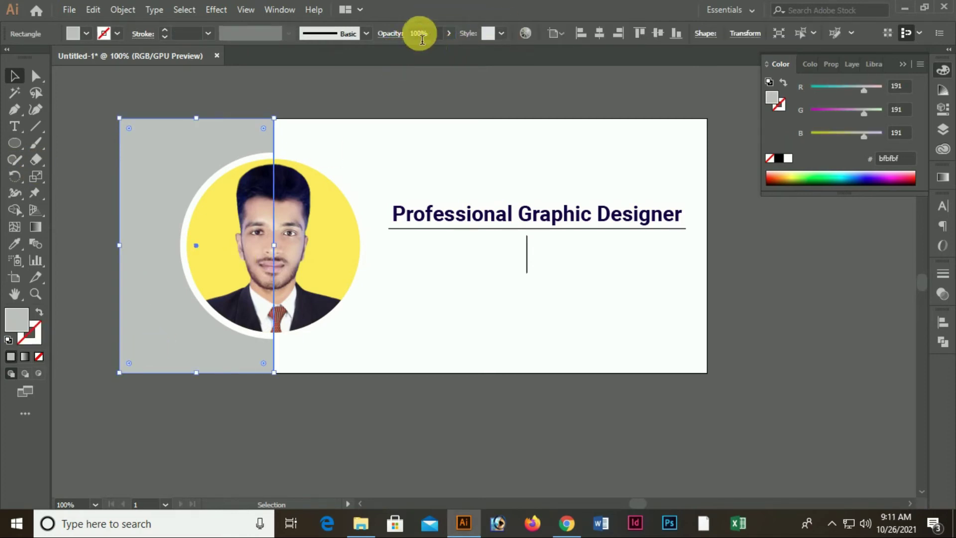
left_click(447, 34)
left_click_drag(425, 48, 425, 47)
left_click(427, 105)
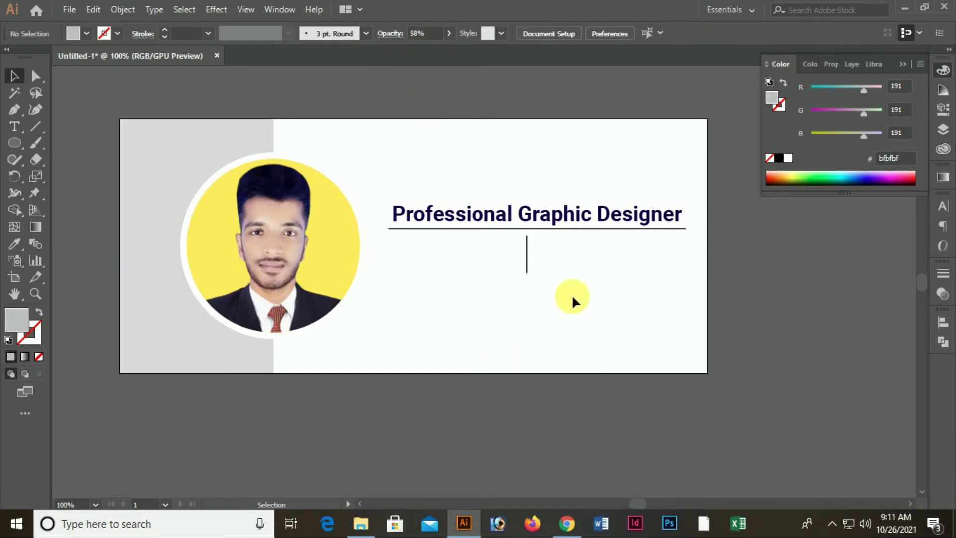
left_click(17, 132)
Type 'Freelancer' below the vertical line and centre it under the line
left_click(461, 295)
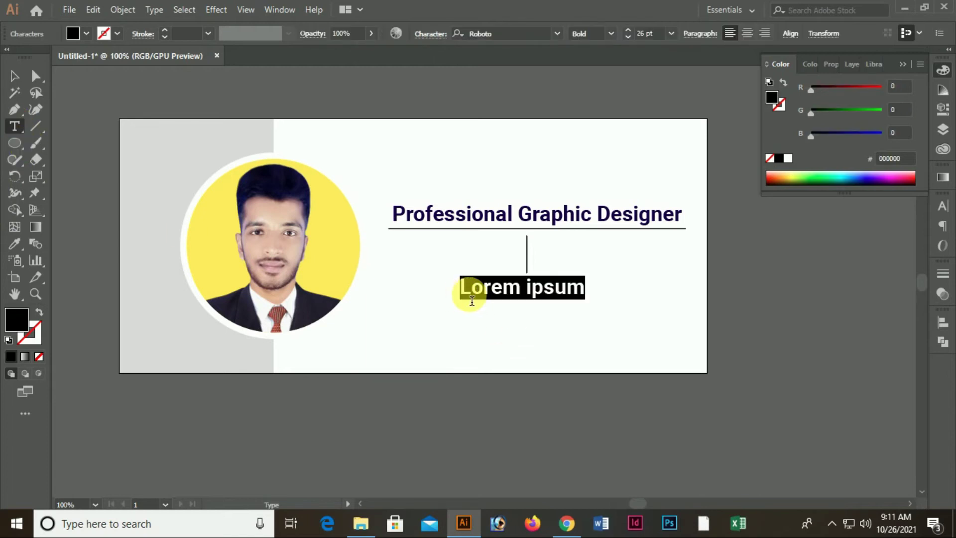
type("f")
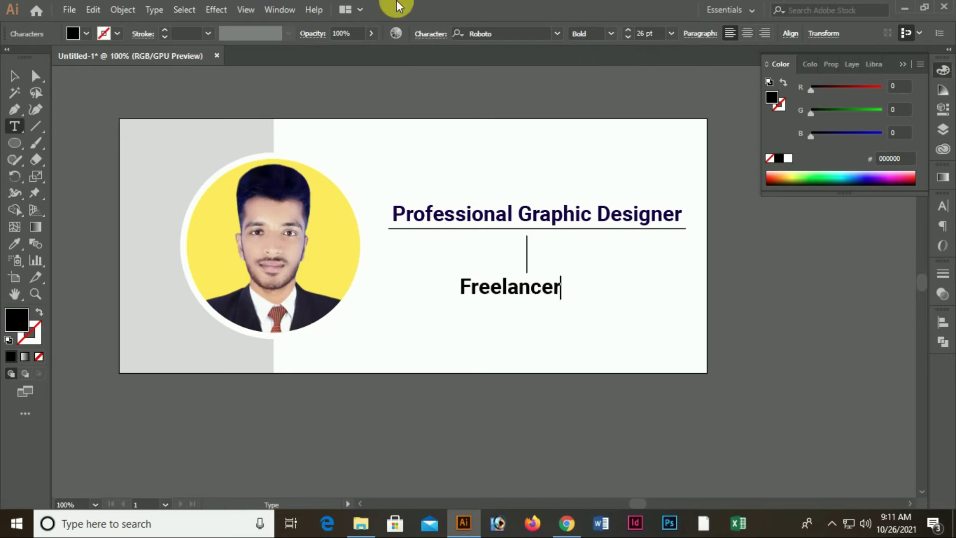
left_click(15, 76)
mouse_move(549, 286)
left_mouse_down()
mouse_move(533, 296)
mouse_move(548, 297)
mouse_move(549, 286)
left_mouse_up()
left_click(559, 333)
left_click(547, 290)
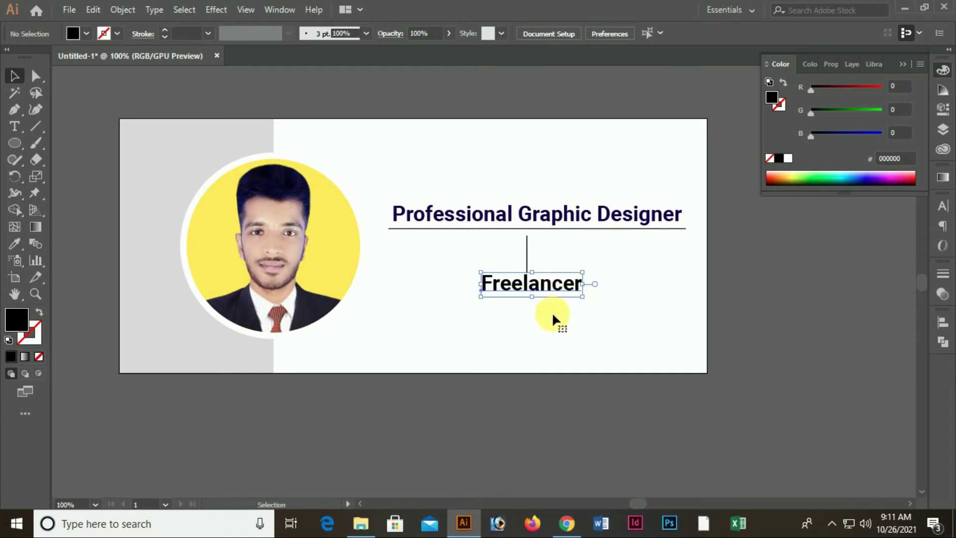
key("Left")
key("Left")
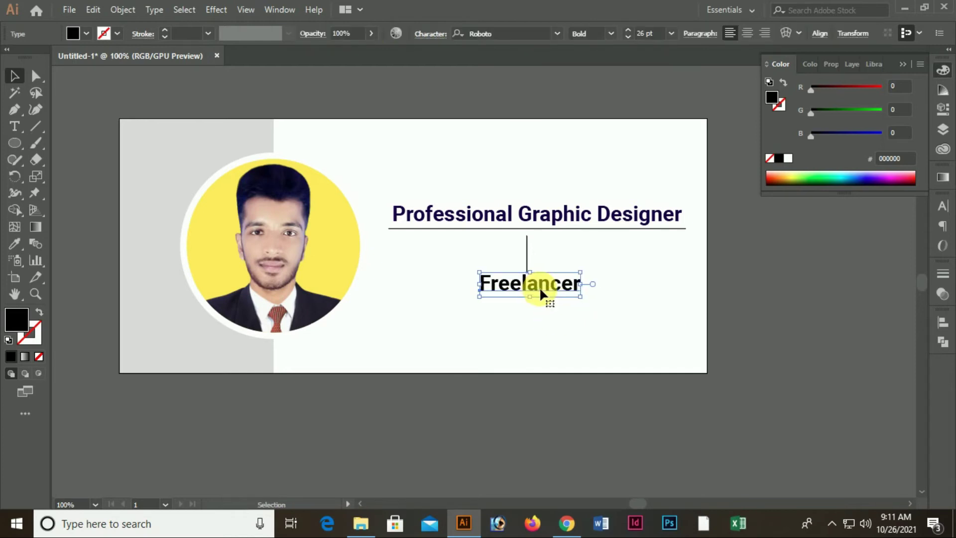
Set Freelancer to Roboto Light at 22 pt and recentre it
left_click_drag(844, 85, 907, 95)
left_click(590, 301)
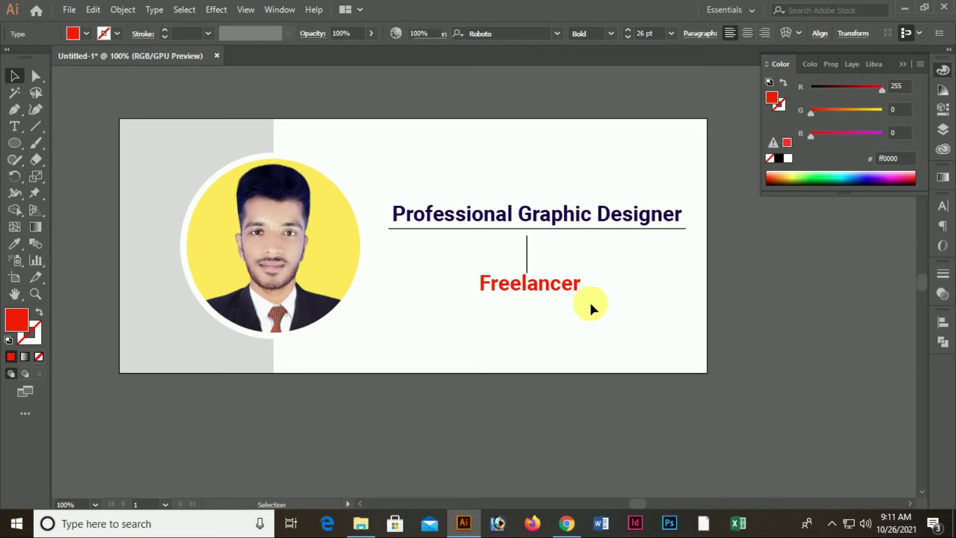
left_click(551, 288)
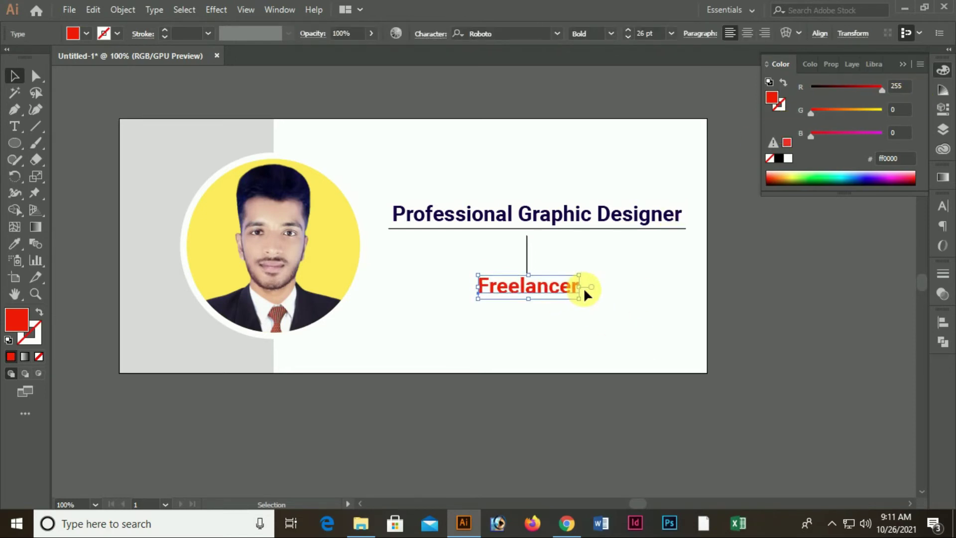
left_click(629, 288)
left_click(551, 288)
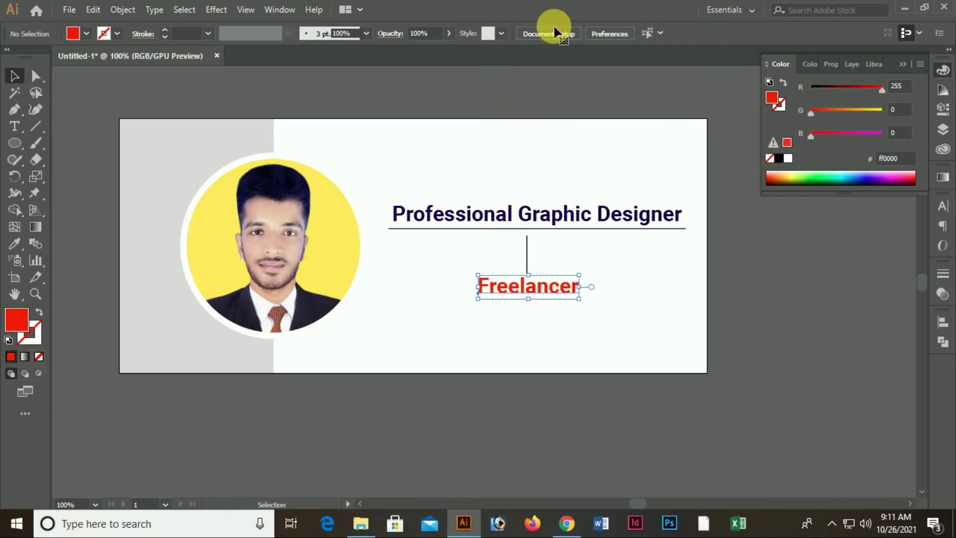
left_click(613, 33)
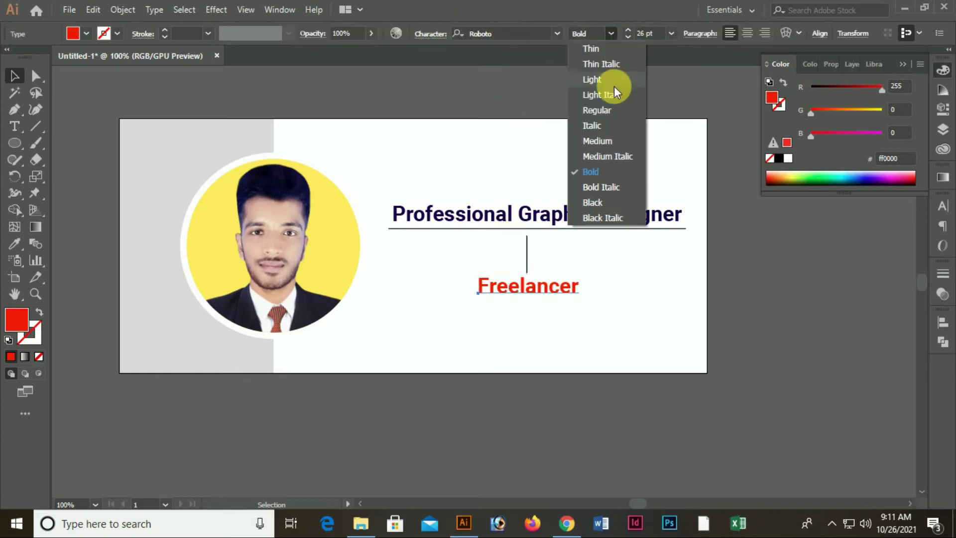
left_click(604, 79)
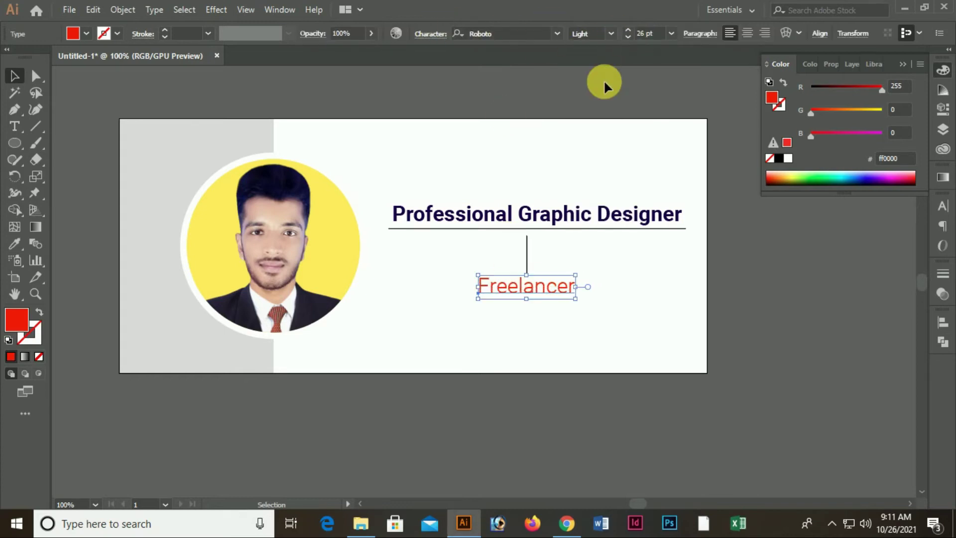
left_click(628, 38)
left_click(628, 37)
left_click(559, 378)
left_click_drag(541, 294, 555, 289)
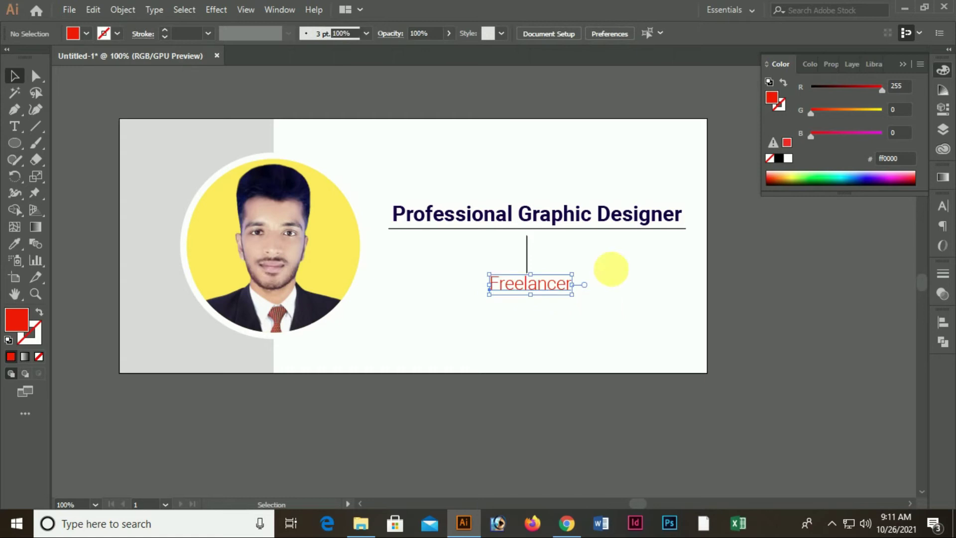
Give the Freelancer text a black fill
left_click(788, 158)
left_click(638, 260)
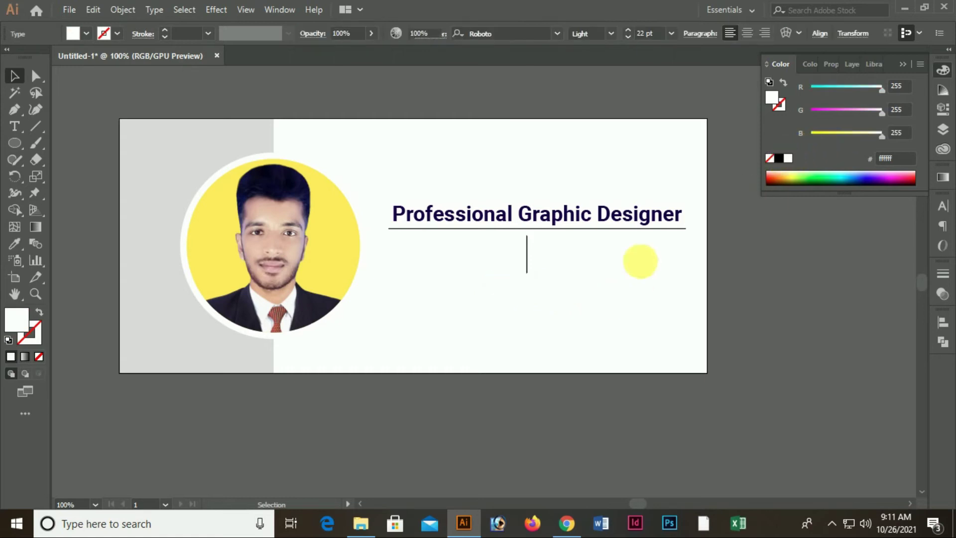
left_click(554, 275)
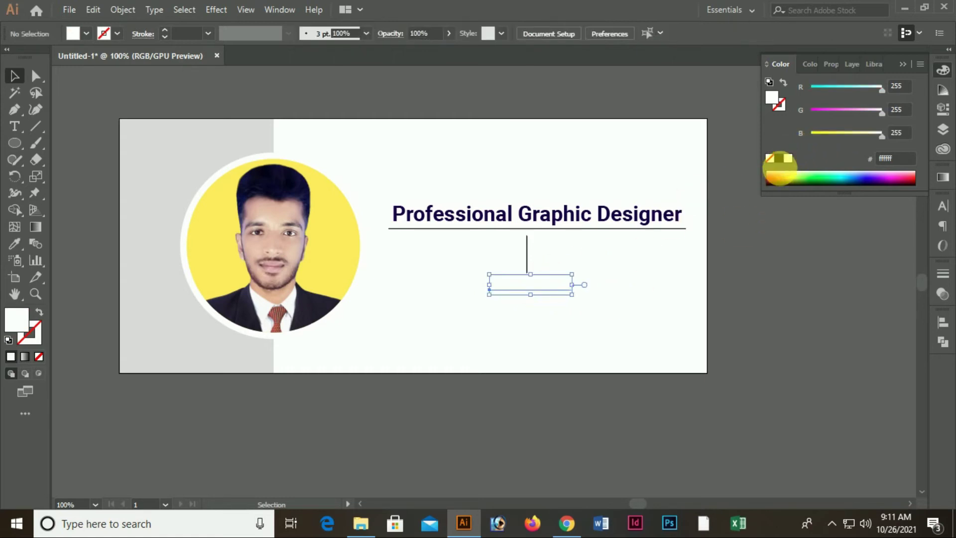
left_click(779, 158)
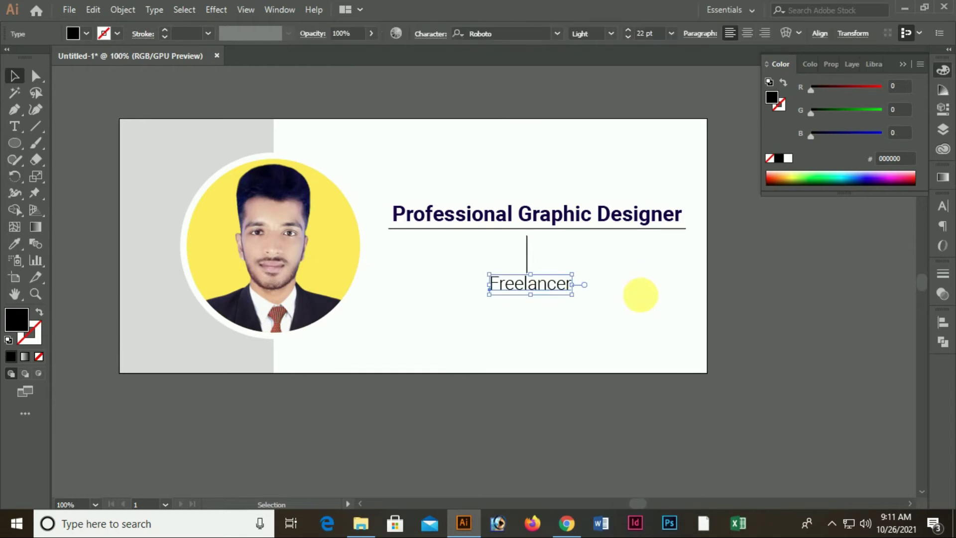
scroll(452, 367, "down", 3)
scroll(438, 349, "up", 5)
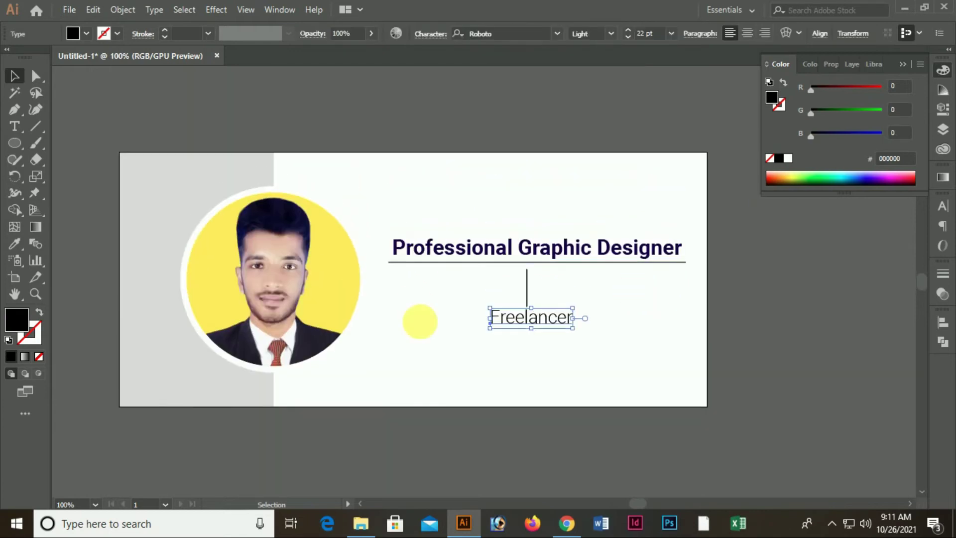
left_click(512, 345)
Open the Export As dialog from the File menu, then cancel it
left_click(68, 10)
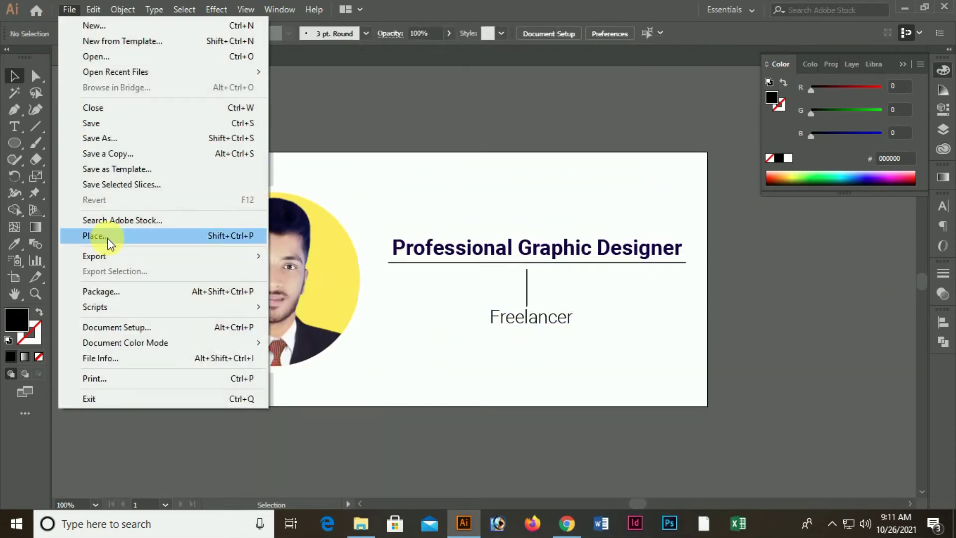
mouse_move(105, 258)
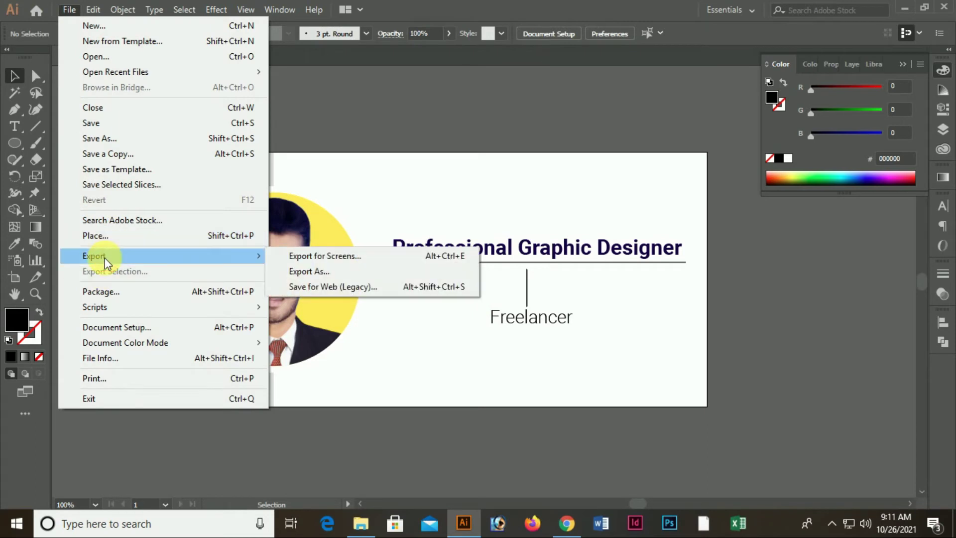
left_click(279, 271)
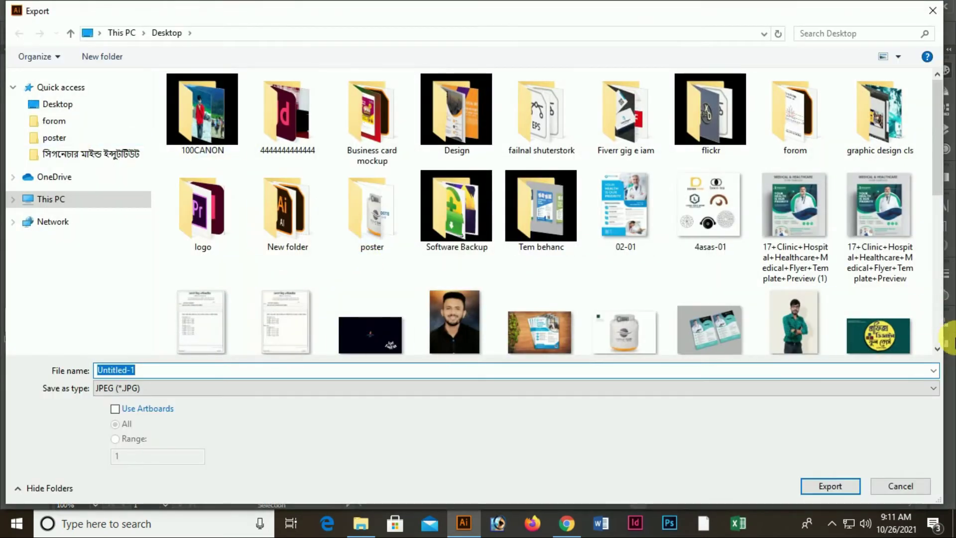
left_click(900, 486)
Place 18764668 from G: > Freelancing Work > All icon > social-media-logos-icons-set (1)
left_click(68, 9)
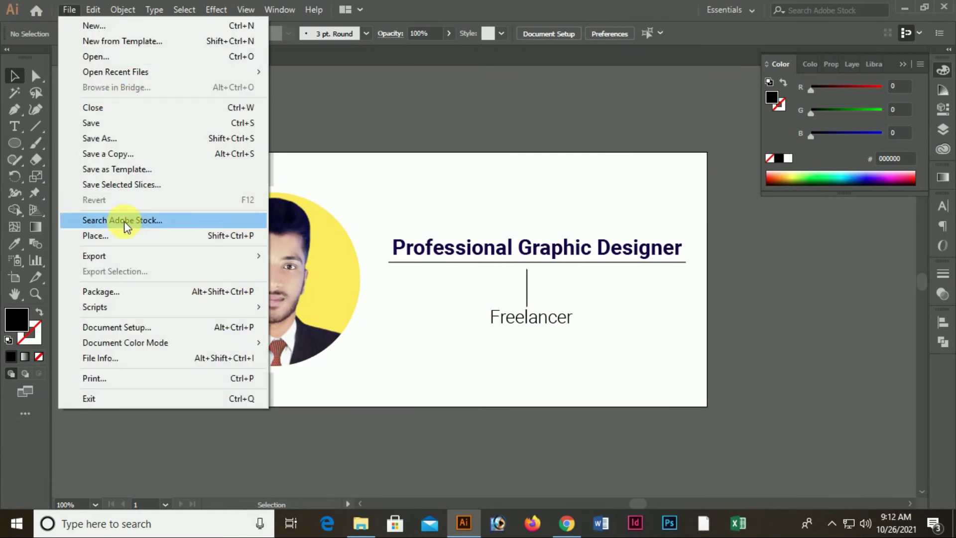
left_click(119, 236)
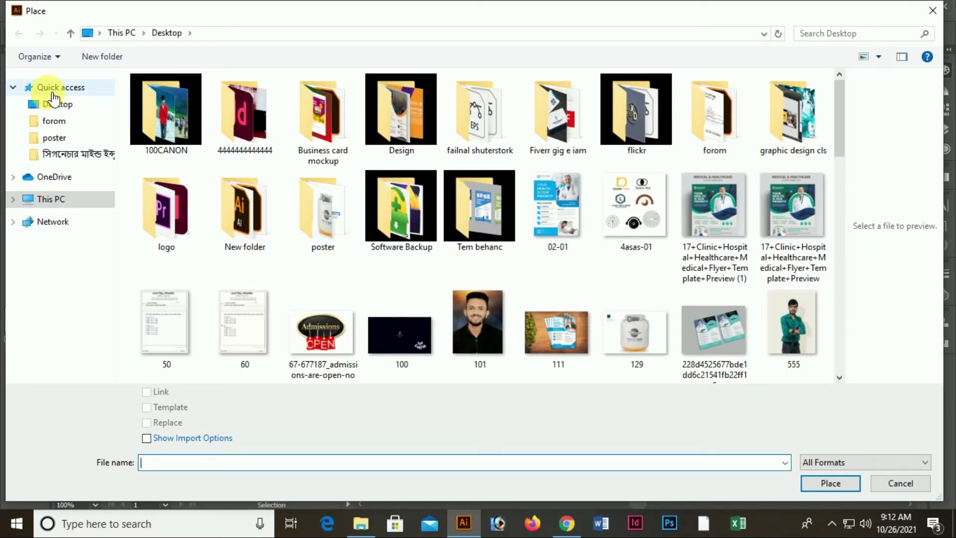
left_click(70, 198)
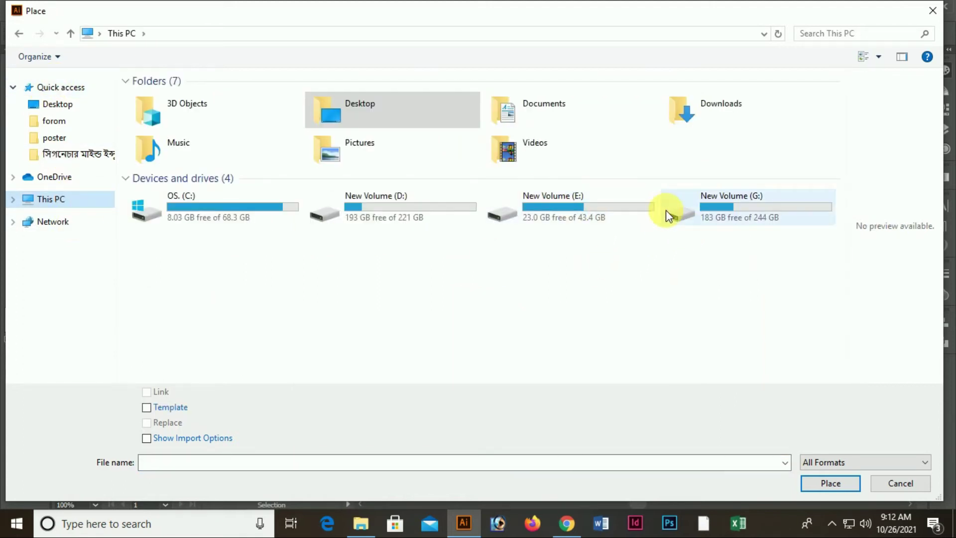
double_click(668, 209)
left_click(194, 99)
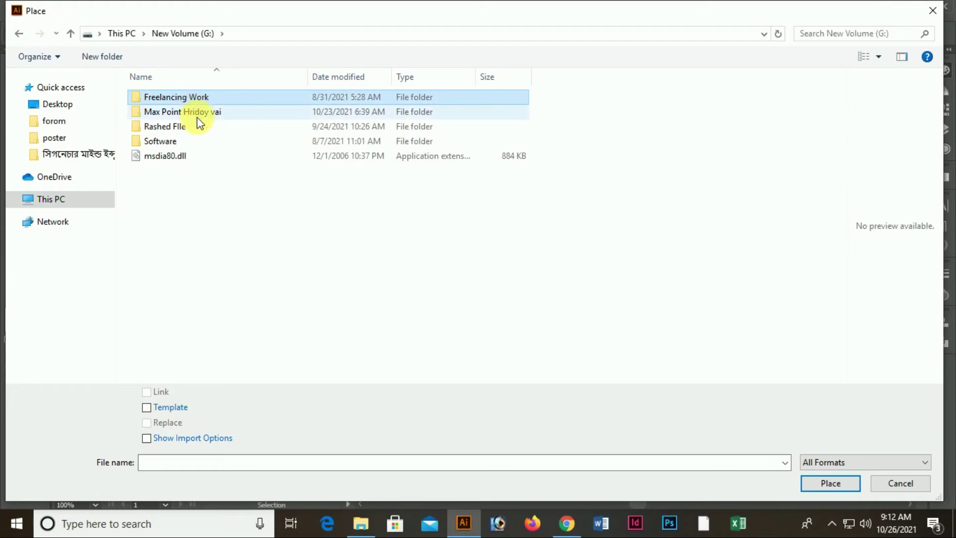
double_click(213, 101)
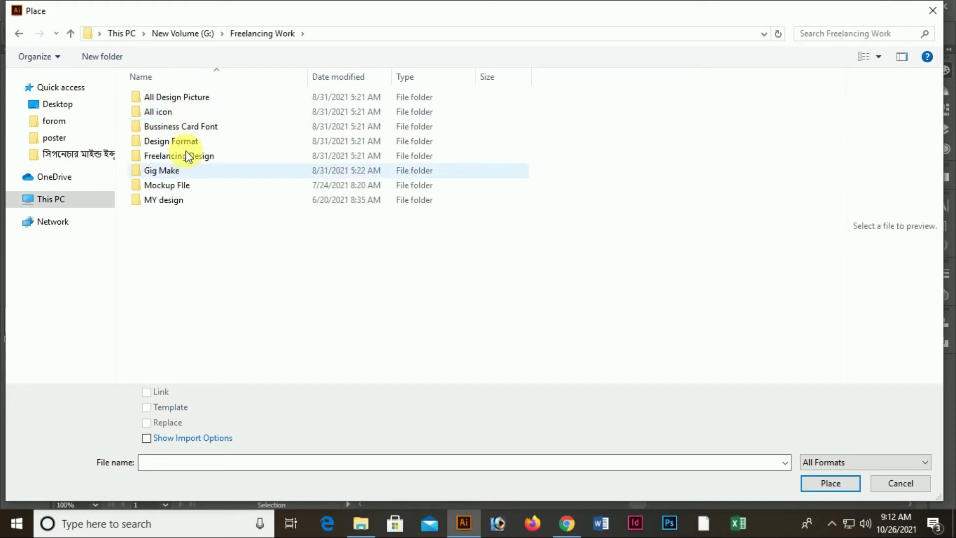
double_click(181, 111)
double_click(203, 188)
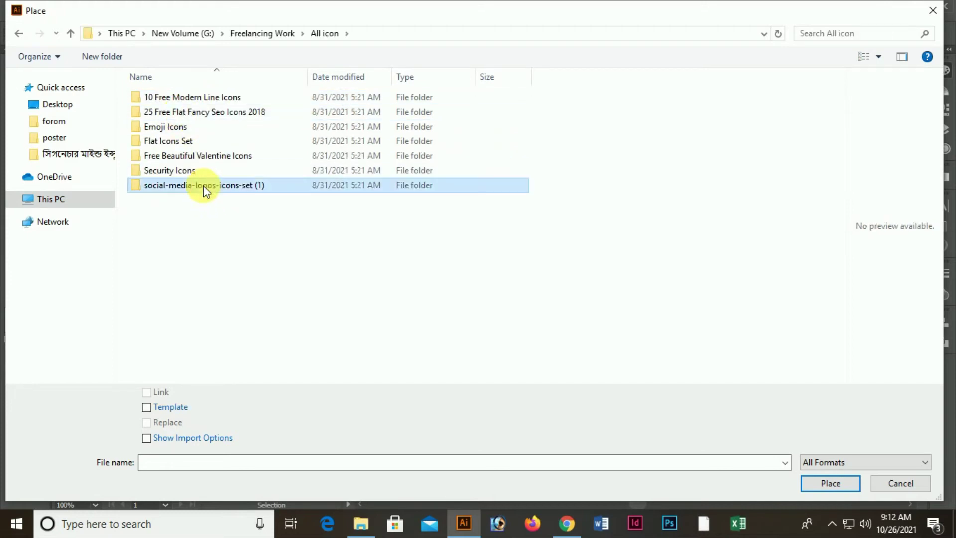
left_click(178, 96)
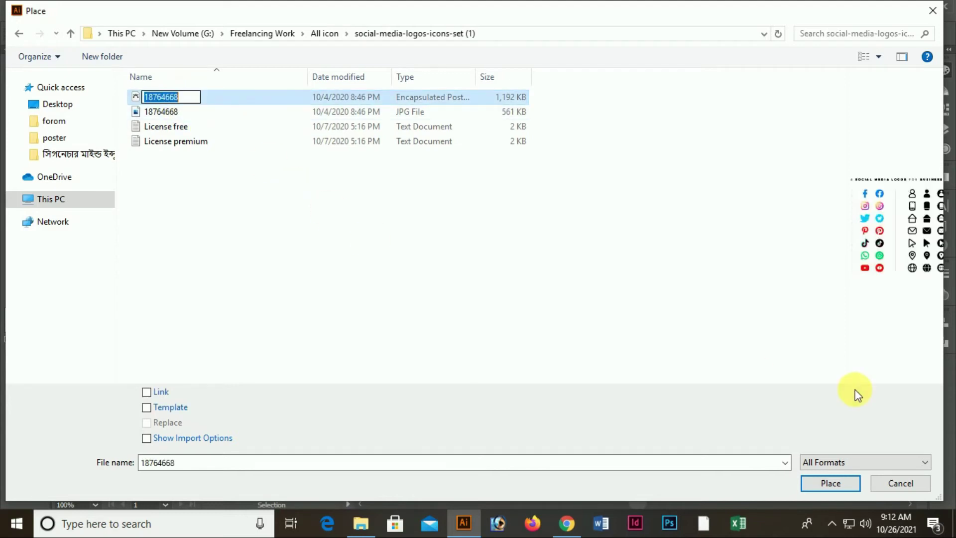
left_click(858, 485)
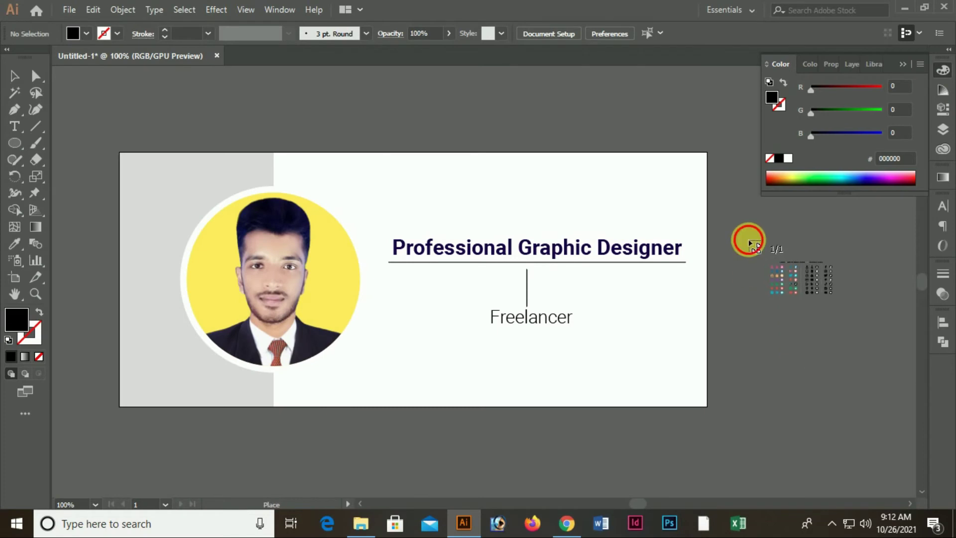
Place the social icon sheet beside the artboard and ungroup it into separate icons
left_click(747, 237)
right_click(800, 299)
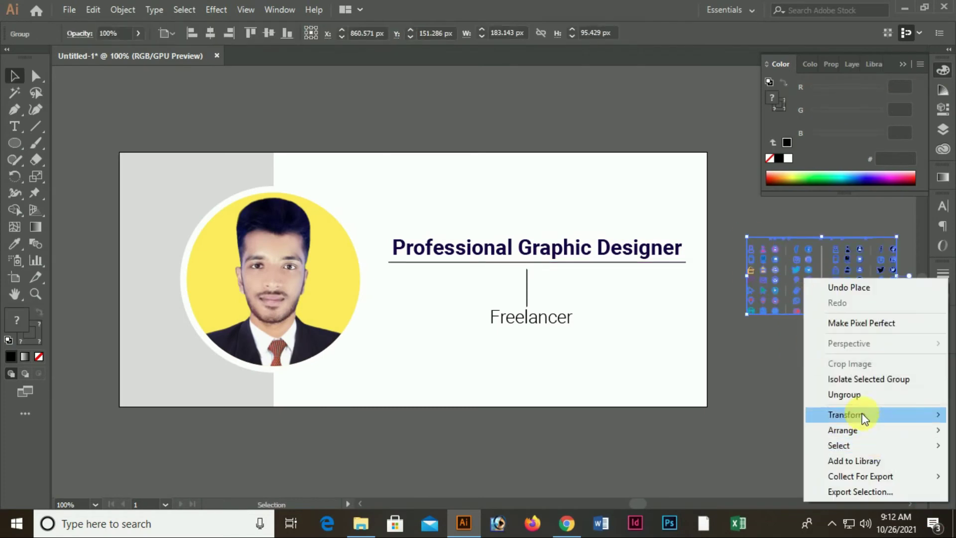
left_click(845, 394)
scroll(805, 397, "down", 2)
scroll(734, 352, "up", 1)
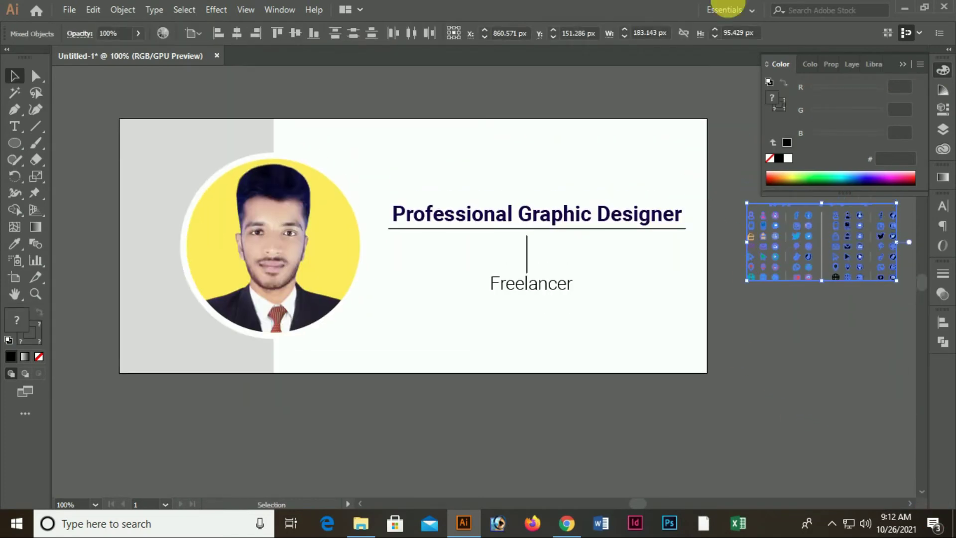
Pull the black round Facebook icon out of the icon grid onto the open canvas
double_click(860, 297, "ctrl")
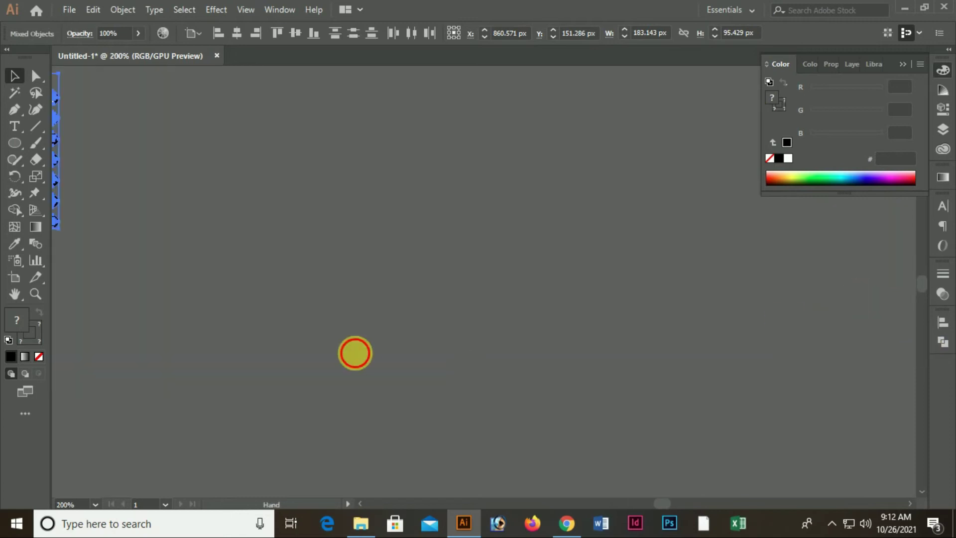
left_click_drag(355, 353, 762, 374)
left_click(534, 301)
double_click(522, 234, "ctrl")
left_click_drag(457, 309, 435, 257)
left_click(606, 136)
left_click_drag(532, 112, 678, 352)
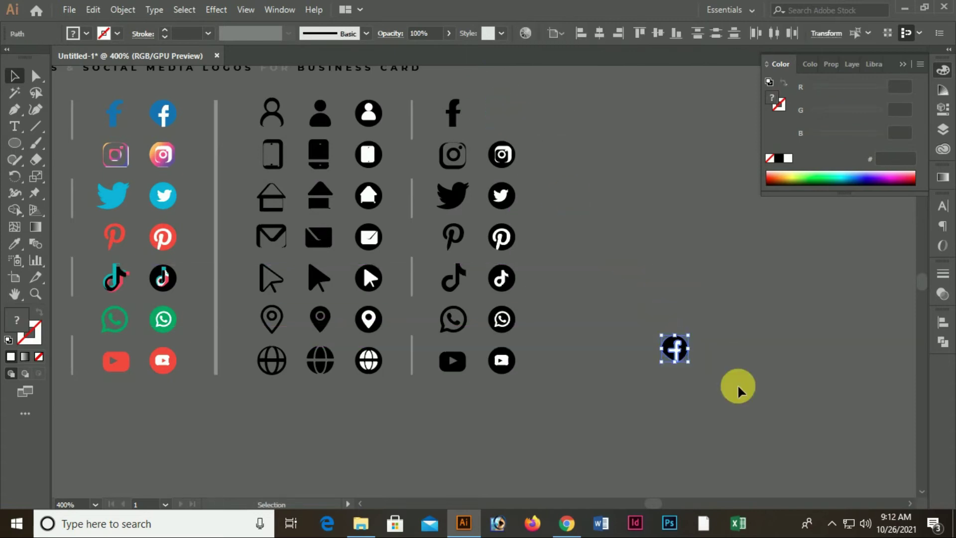
left_click(567, 418)
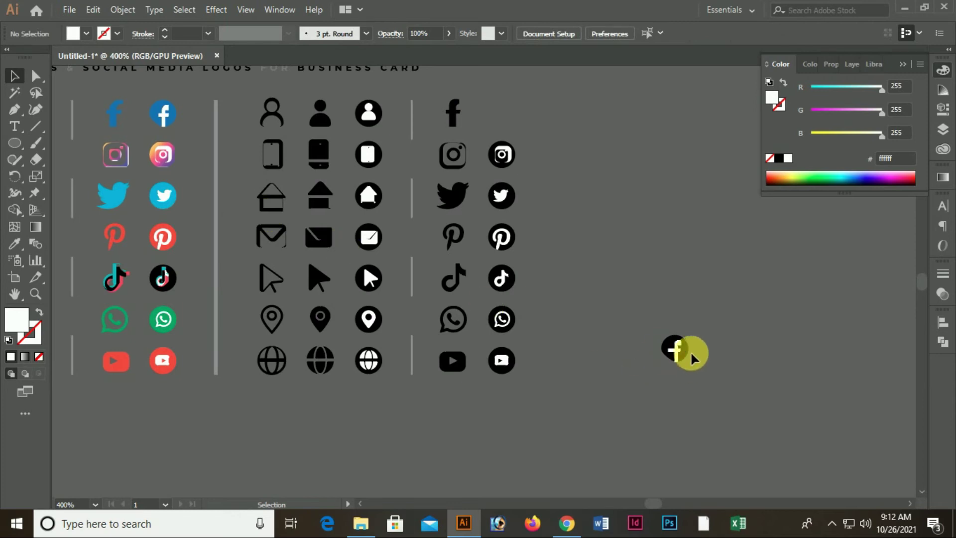
left_click_drag(655, 333, 752, 363)
left_click(776, 309)
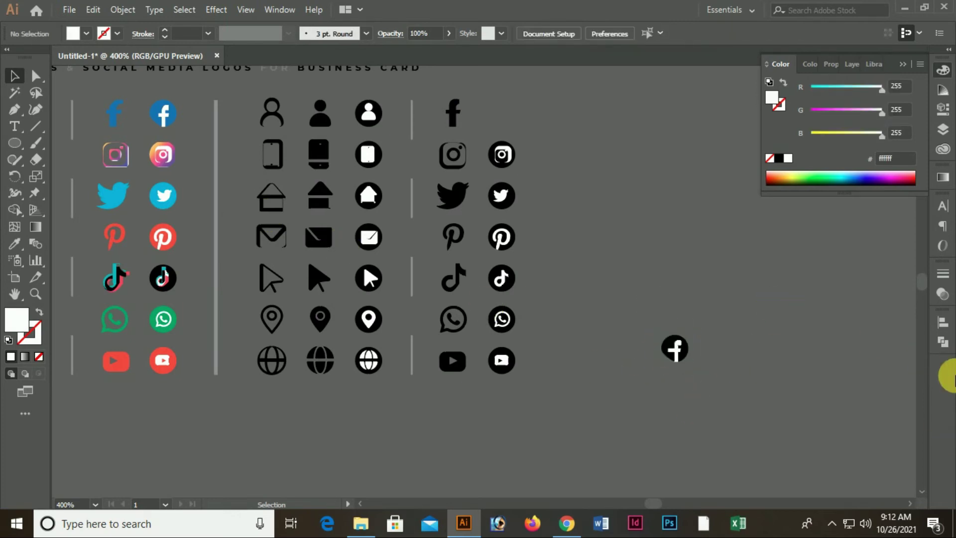
Zoom and pan between the Facebook icon and the coloured icons on the sheet
key("ctrl+space")
left_click_drag(667, 317, 822, 446)
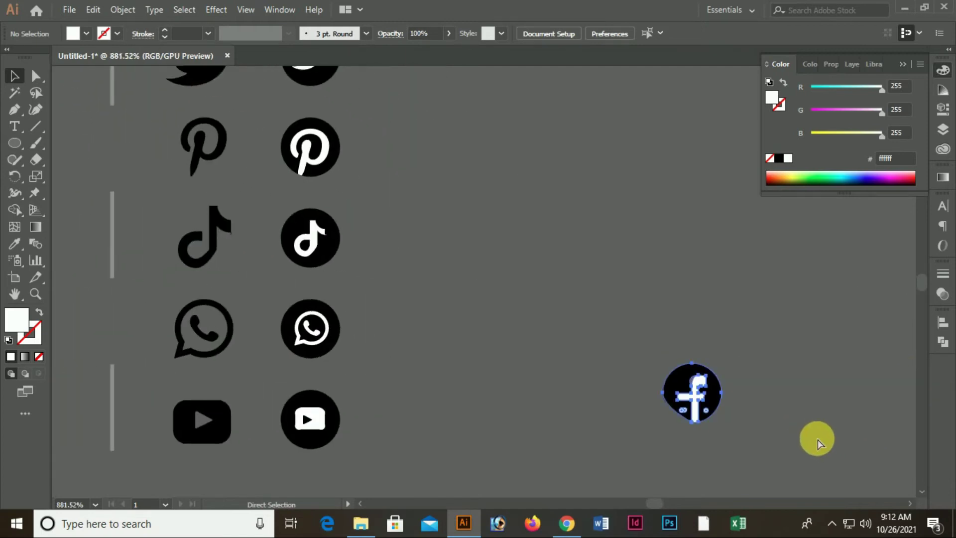
key("Delete")
key("space")
left_click_drag(518, 289, 756, 487)
left_click_drag(706, 306, 707, 448)
key("space")
left_click_drag(410, 388, 559, 269)
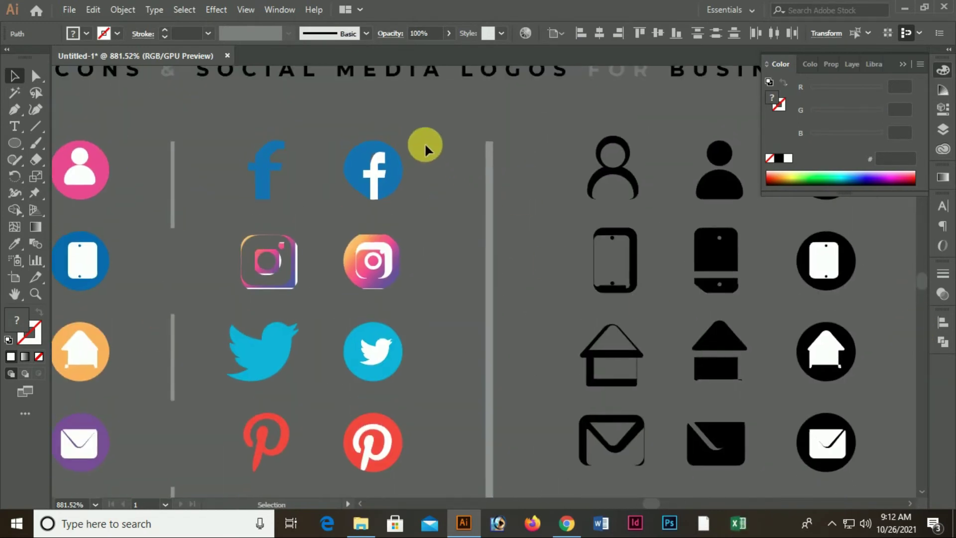
key("ctrl+space")
left_click_drag(378, 166, 593, 363)
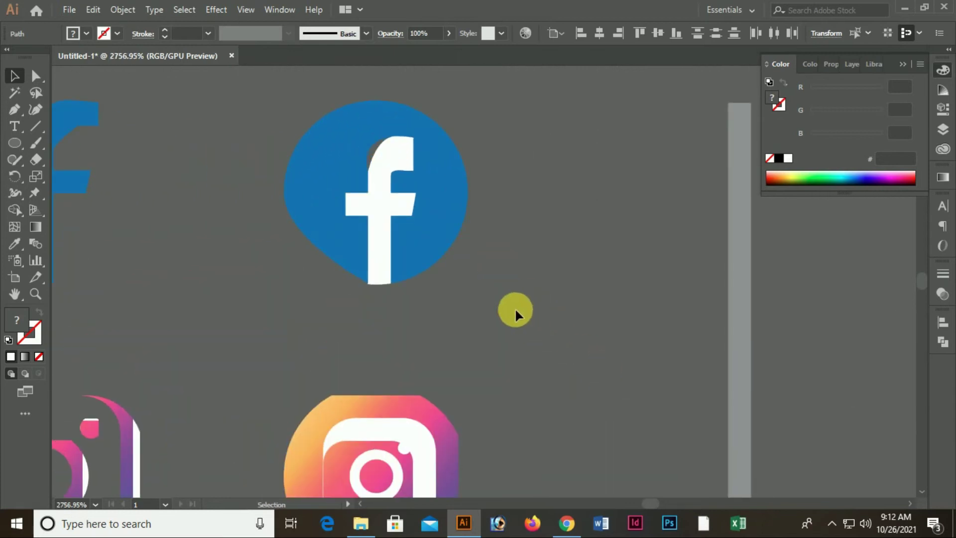
left_click_drag(388, 191, 521, 284)
left_click_drag(591, 319, 438, 294)
Move the Facebook icon further down and right, then clear the selection
key("space")
left_click_drag(756, 358, 530, 288)
left_click_drag(642, 238, 790, 440)
key("space")
left_click_drag(709, 326, 613, 274)
left_click(717, 278)
left_click(686, 301)
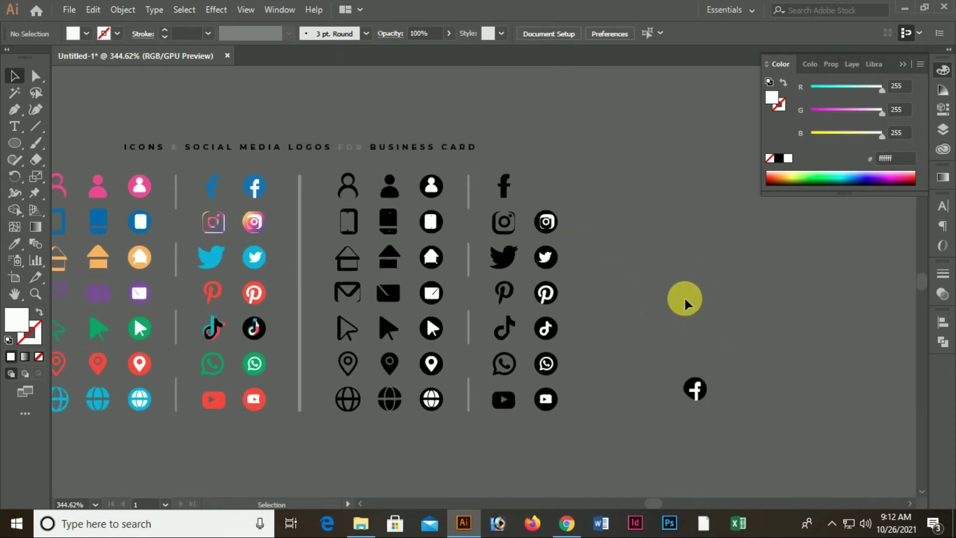
scroll(338, 313, "down", 1)
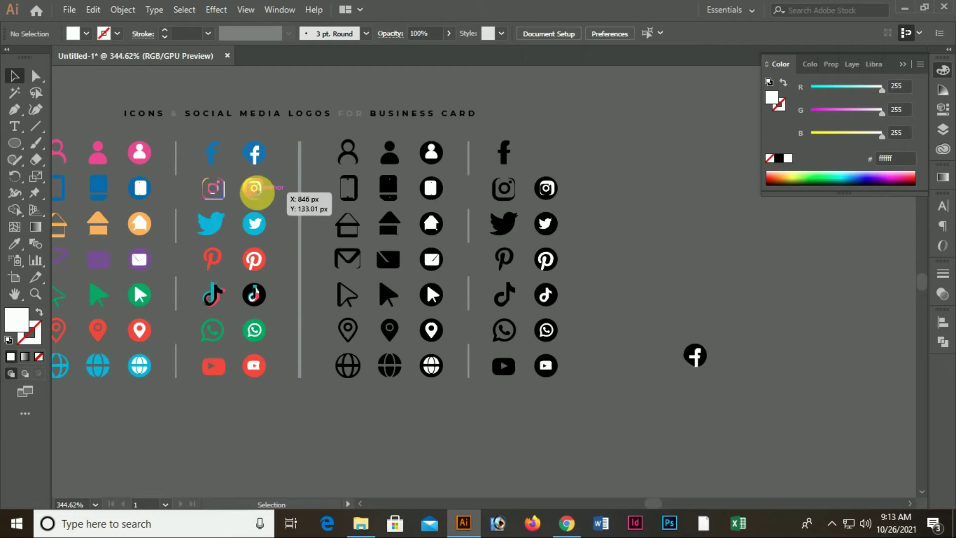
scroll(244, 188, "up", 6)
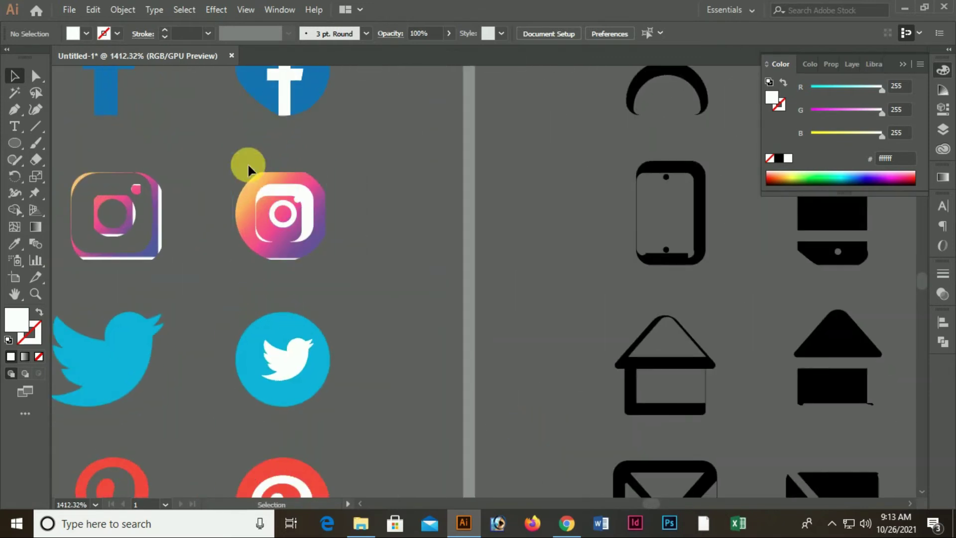
Group the coloured round Instagram icon's parts and move it beside the Facebook icon
left_click_drag(248, 162, 318, 253)
right_click(288, 202)
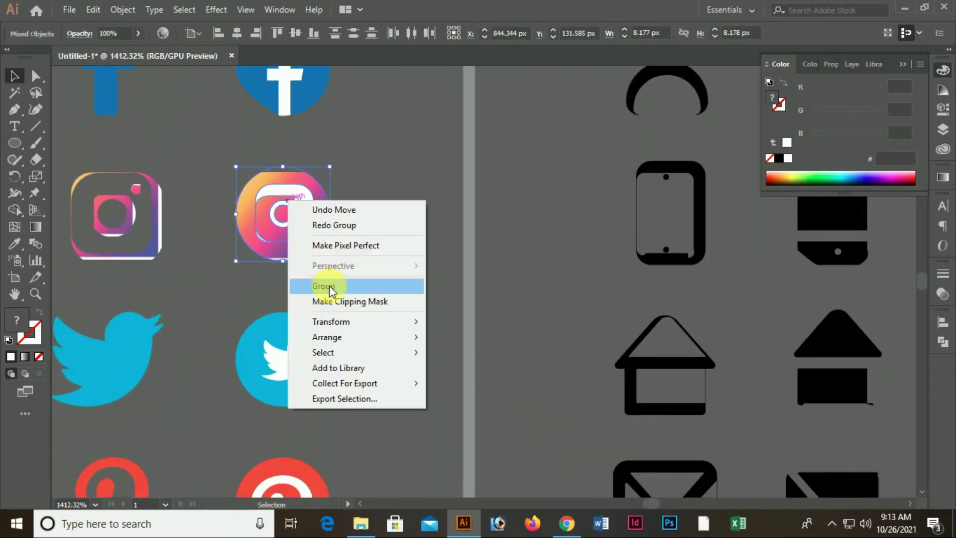
left_click(331, 285)
key("ctrl+minus")
key("ctrl+minus")
key("ctrl+minus")
key("ctrl+minus")
left_click_drag(558, 390, 166, 193)
left_click_drag(106, 98, 647, 285)
left_click(647, 351)
Drag the black round Twitter icon beside Instagram to form a row of three
scroll(408, 279, "up", 1)
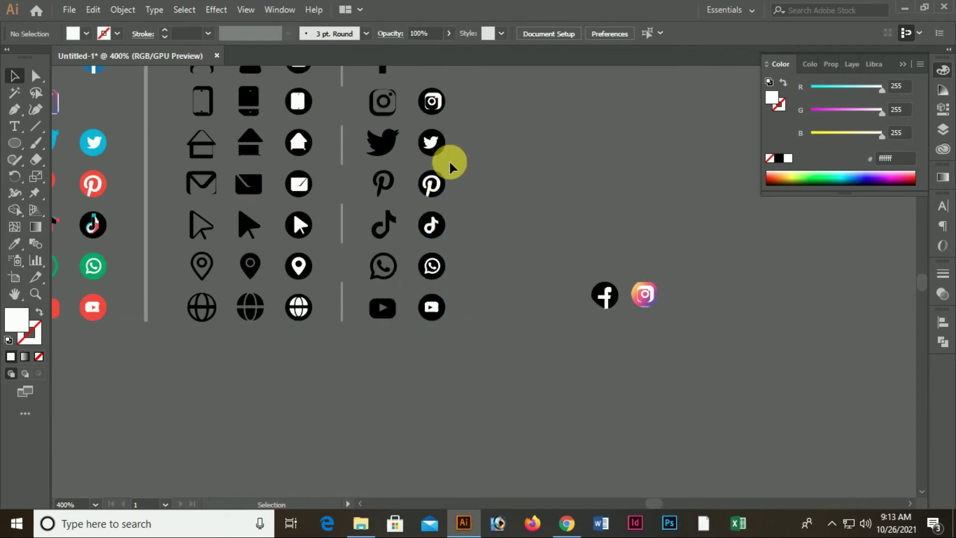
left_click(421, 142)
left_click(458, 185)
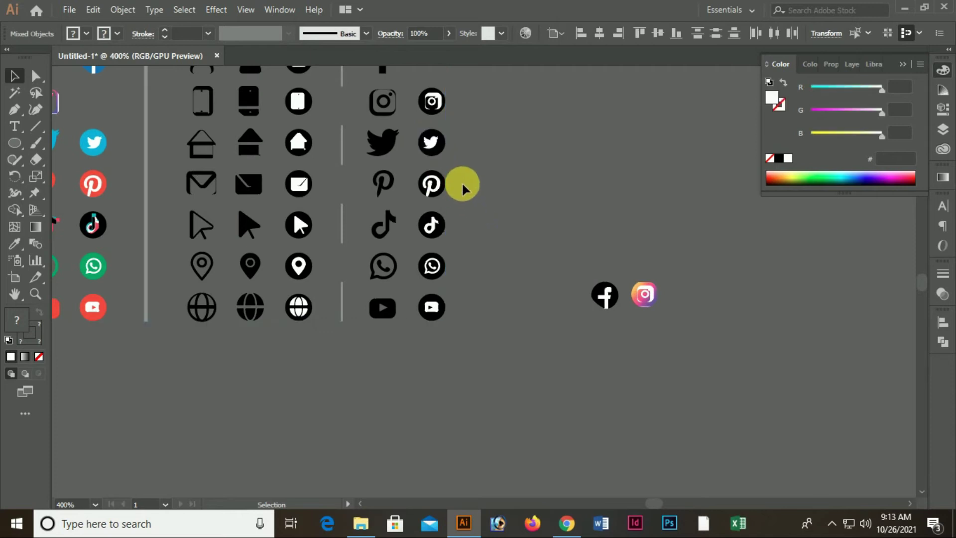
left_click(444, 210)
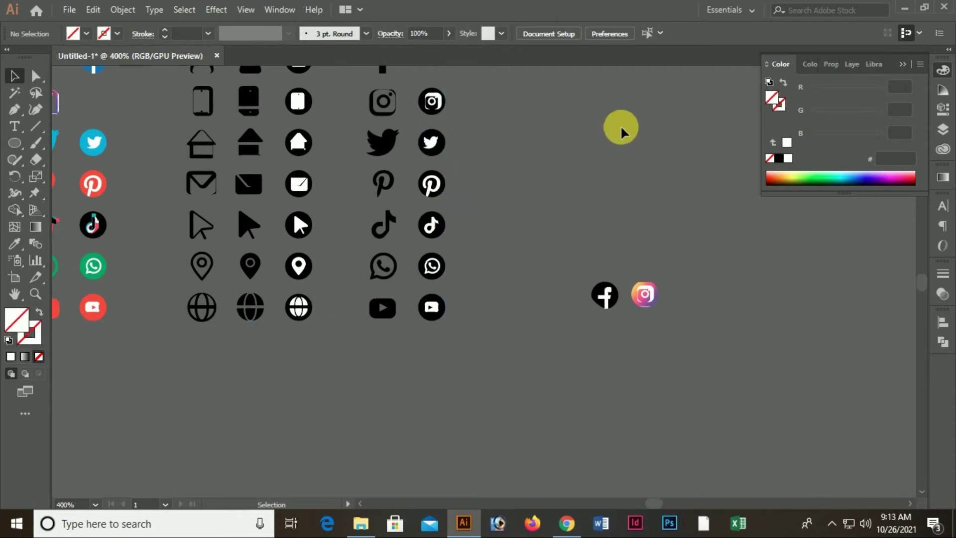
left_click_drag(434, 137, 687, 299)
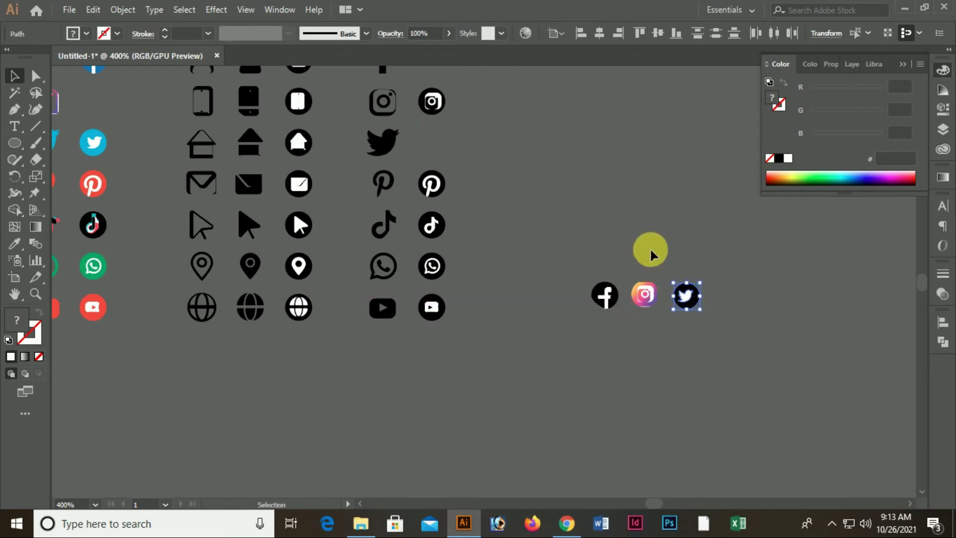
left_click(726, 261)
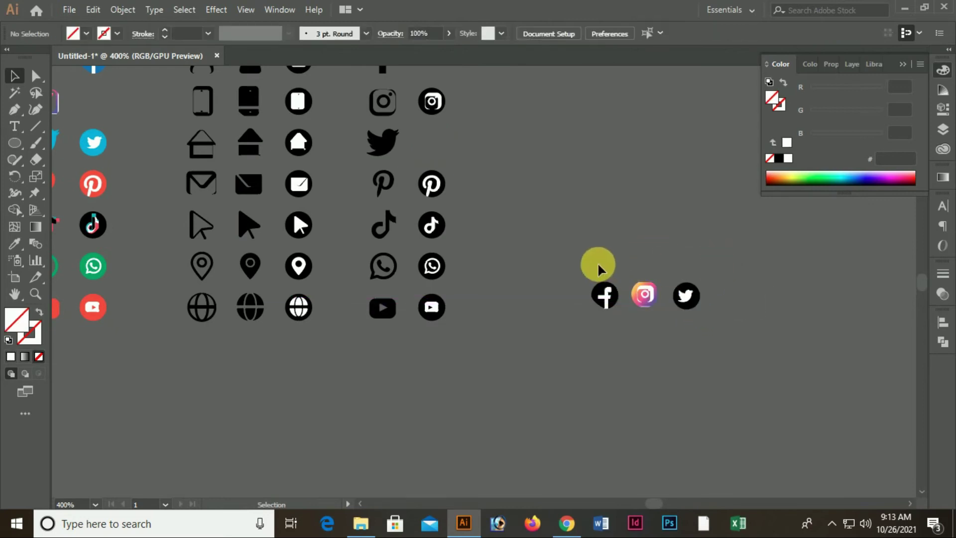
scroll(548, 254, "up", 1)
scroll(431, 238, "up", 4)
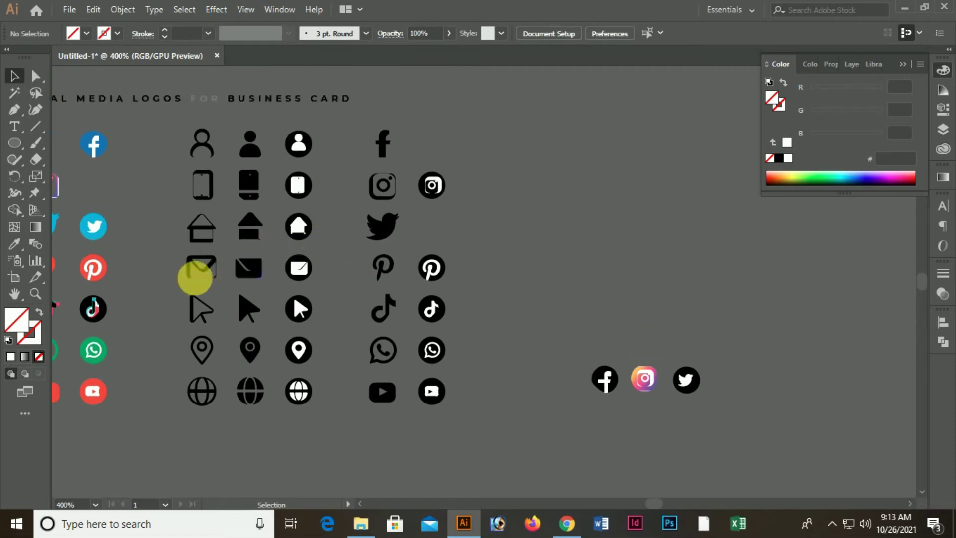
left_click_drag(199, 309, 463, 241)
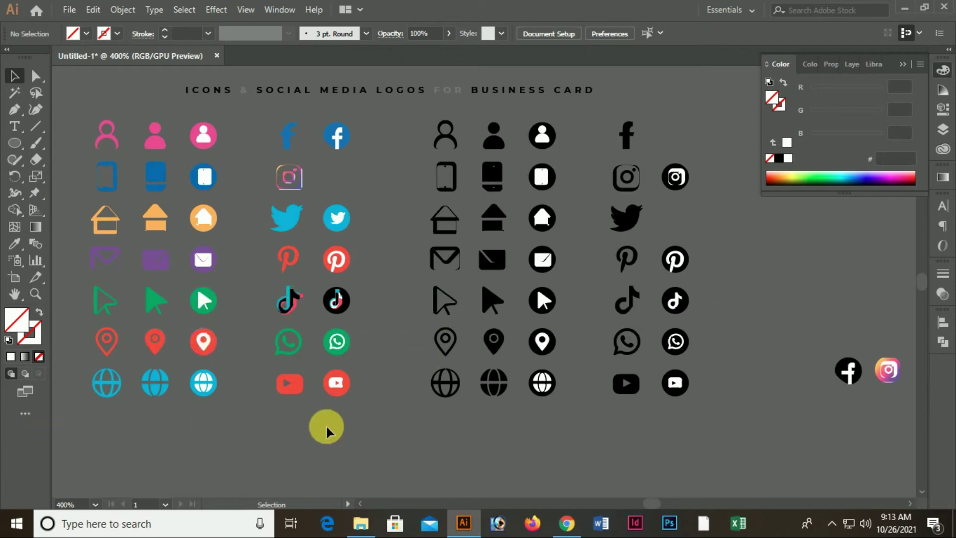
left_click_drag(576, 375, 147, 365)
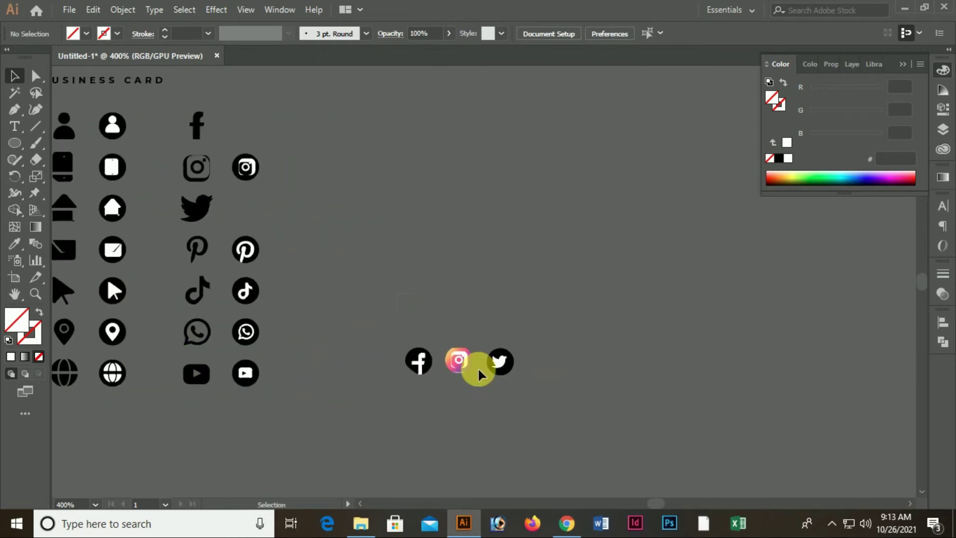
Select the Facebook, Instagram and Twitter icons and group them
key("ctrl+a")
right_click(489, 361)
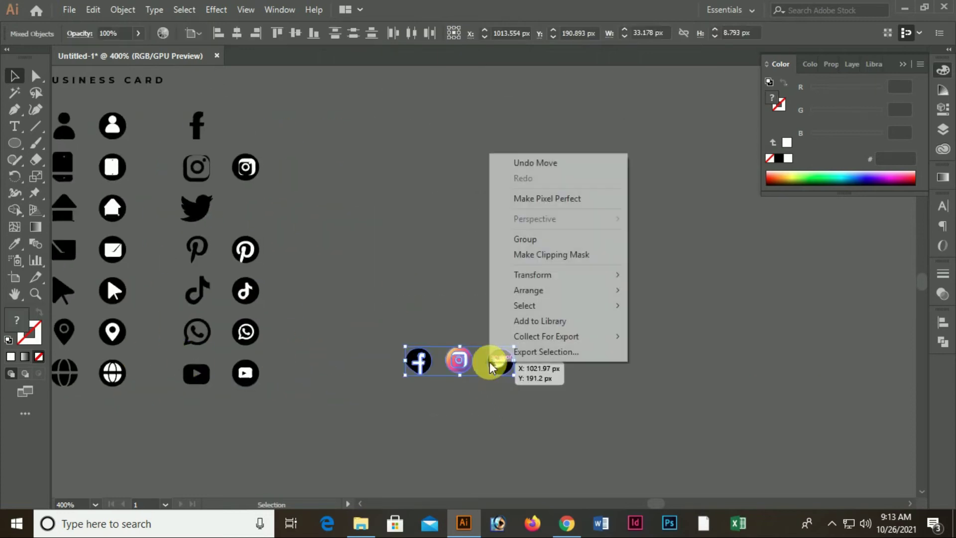
left_click(546, 239)
scroll(547, 303, "down", 4)
Move the icon group onto the banner artboard below Freelancer
key("ctrl+minus")
key("ctrl+minus")
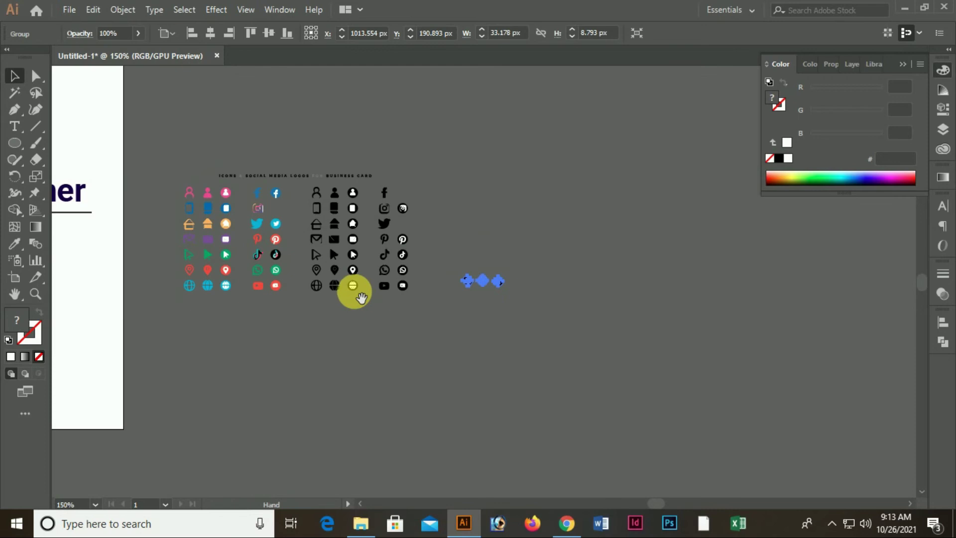
left_click_drag(361, 297, 614, 222)
left_click_drag(725, 231, 670, 318)
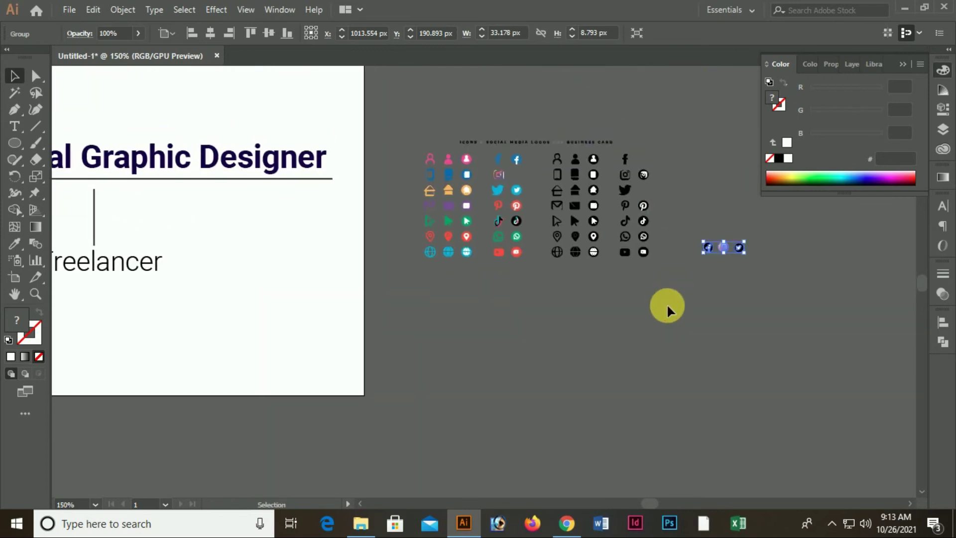
left_click_drag(738, 246, 133, 356)
left_click_drag(281, 376, 670, 367)
left_click(391, 363, "ctrl")
left_click_drag(439, 351, 426, 388)
left_click_drag(628, 303, 433, 316)
Enlarge the icon row to about 71 × 19 px and zoom in on it
left_click(412, 321)
scroll(576, 314, "up", 1)
left_click(428, 330, "ctrl")
scroll(427, 329, "up", 1)
left_click_drag(375, 309, 558, 391)
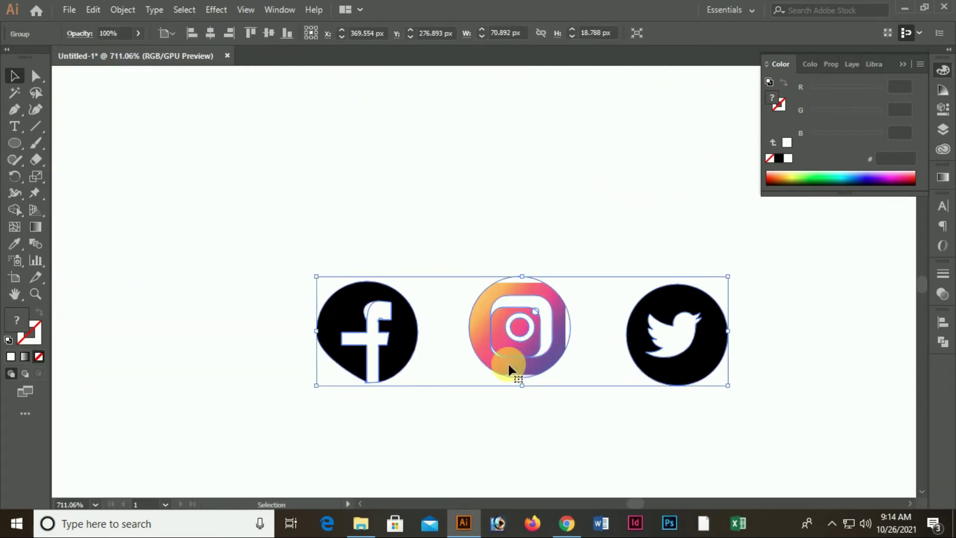
Ungroup the Facebook, Instagram and Twitter icons
left_click(481, 417)
right_click(494, 296)
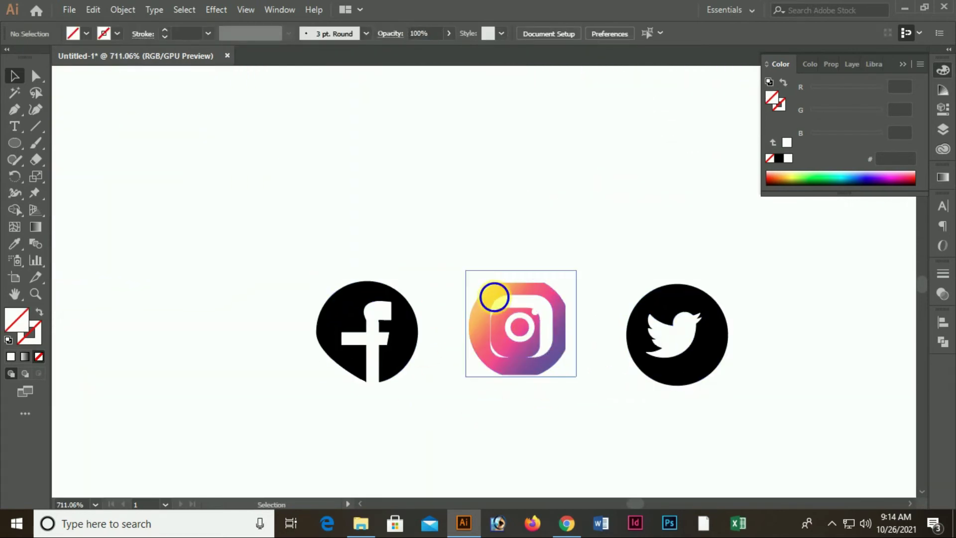
left_click(408, 199)
left_click(544, 312)
right_click(545, 312)
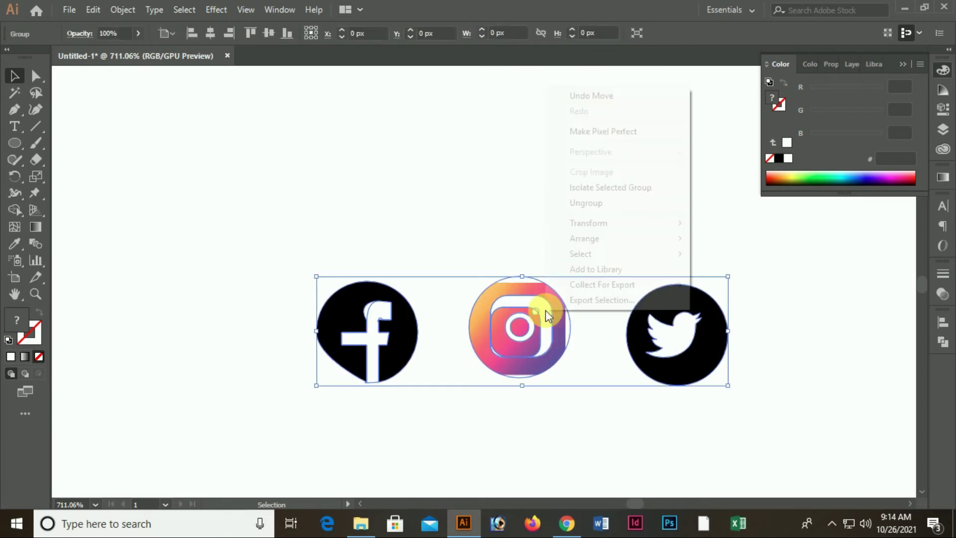
left_click(595, 204)
left_click(425, 313)
Inspect the Facebook icon's parts, pulling the white f out of its black shape
left_click_drag(420, 324, 292, 412)
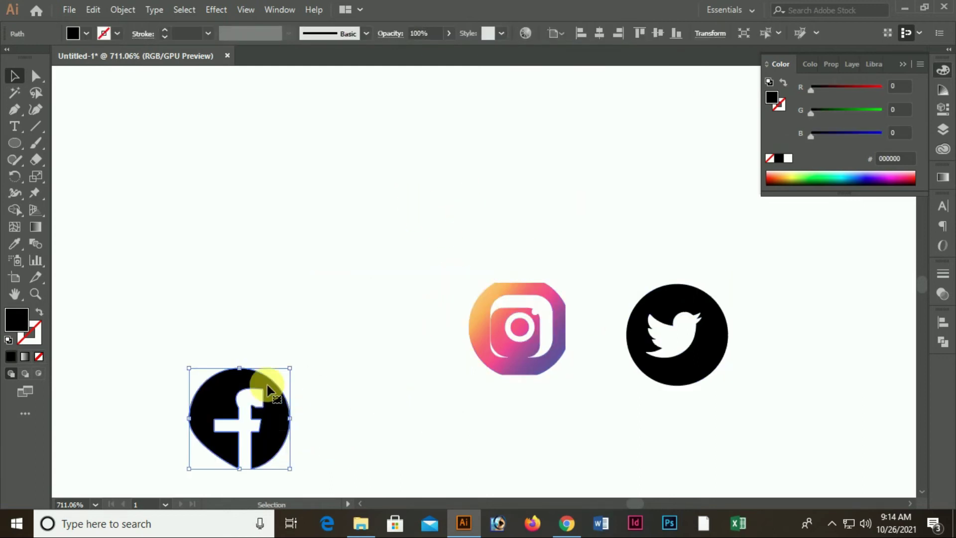
scroll(279, 373, "down", 3)
key("a")
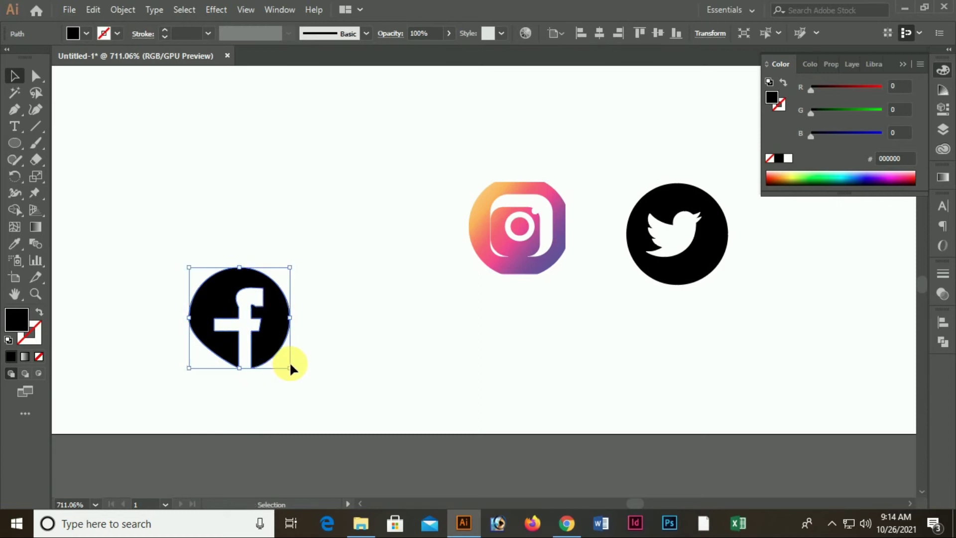
key("ctrl+z")
right_click(388, 259)
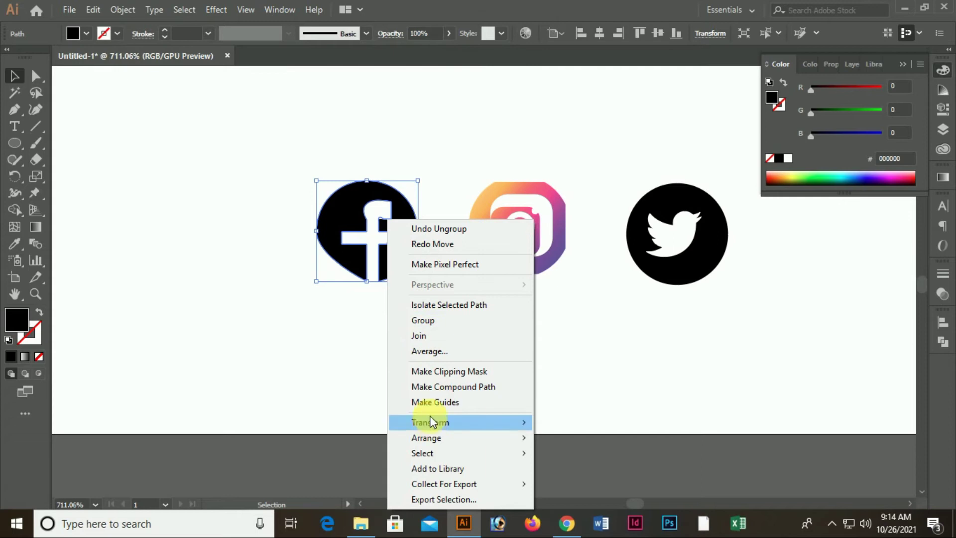
left_click(623, 356)
left_click_drag(403, 228, 367, 298)
left_click_drag(344, 267, 366, 244)
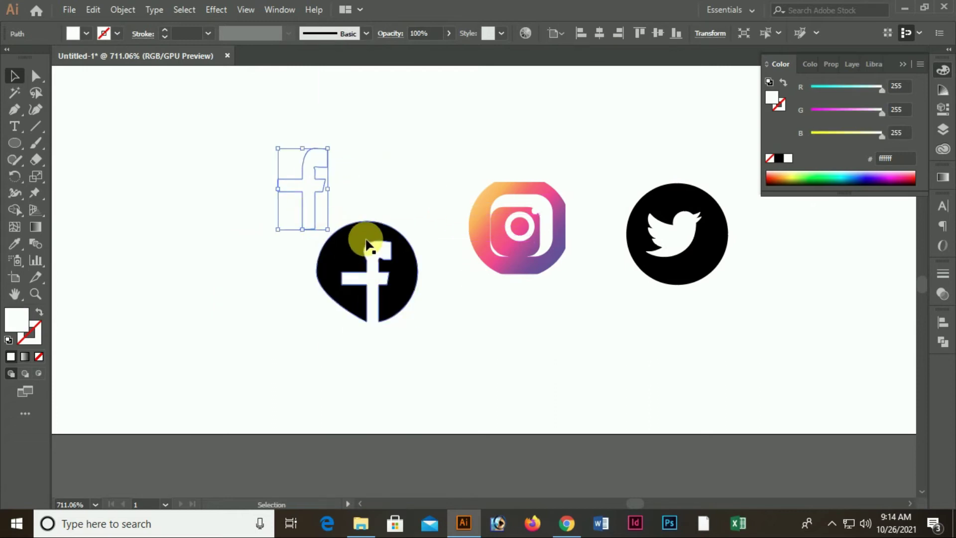
left_click(375, 209)
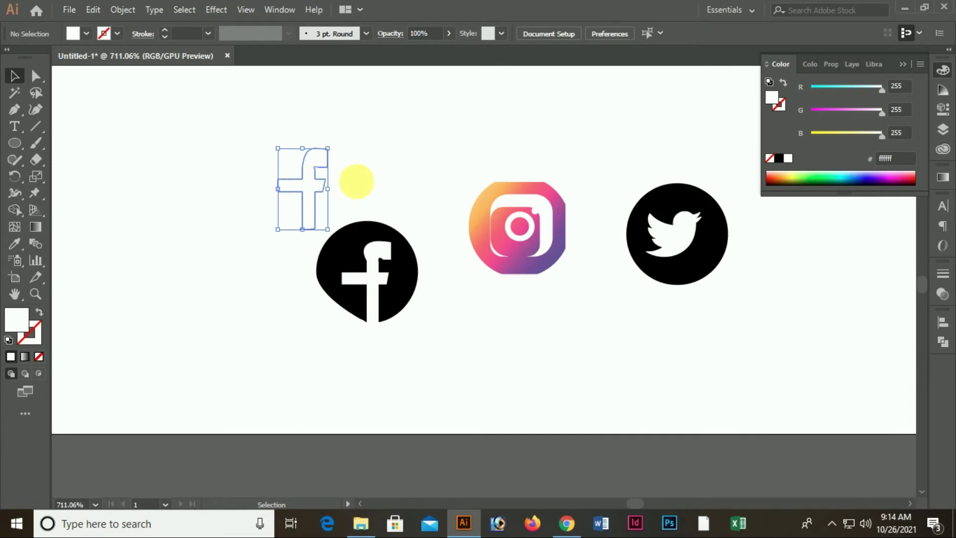
Delete the Facebook icon's black backing and draw a circle around the white f
left_click(384, 326)
key("Delete")
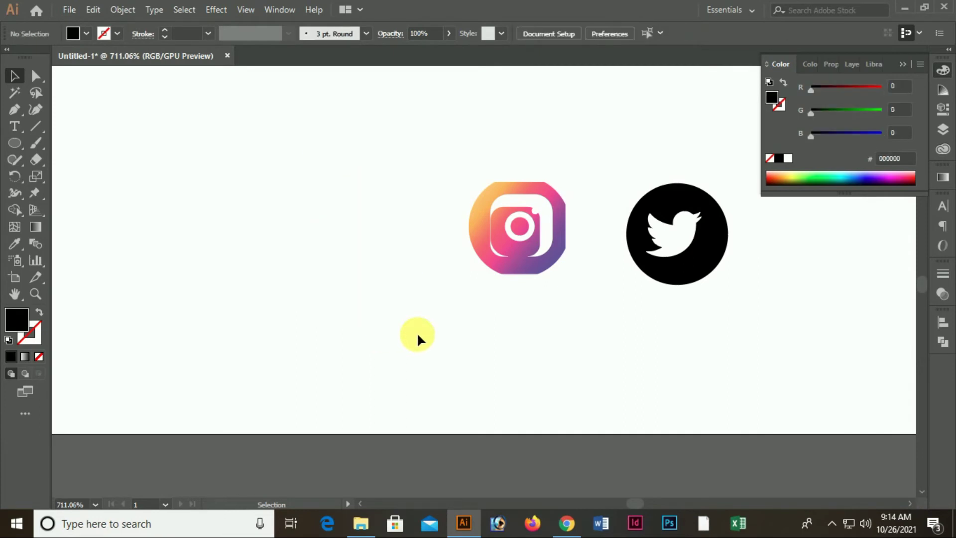
left_click_drag(254, 141, 443, 322)
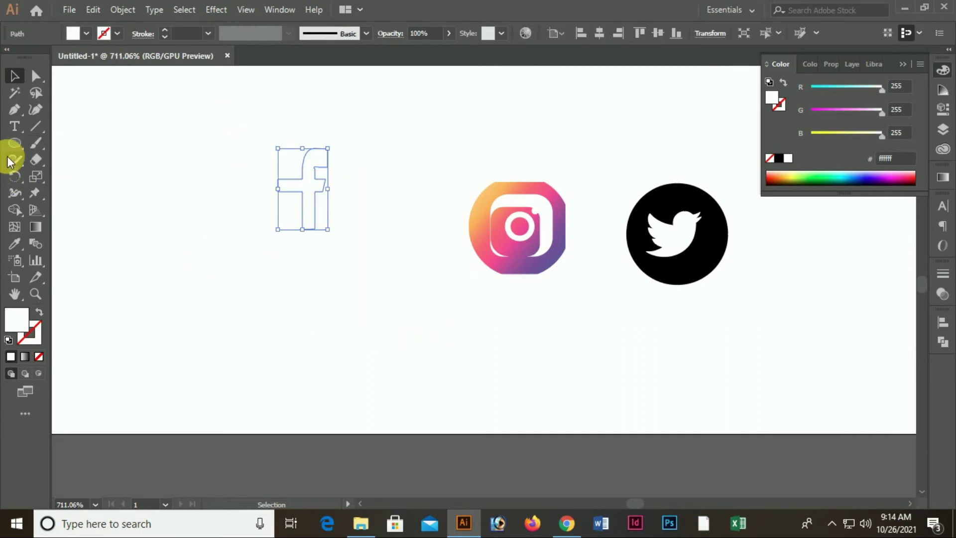
left_click_drag(309, 186, 337, 241)
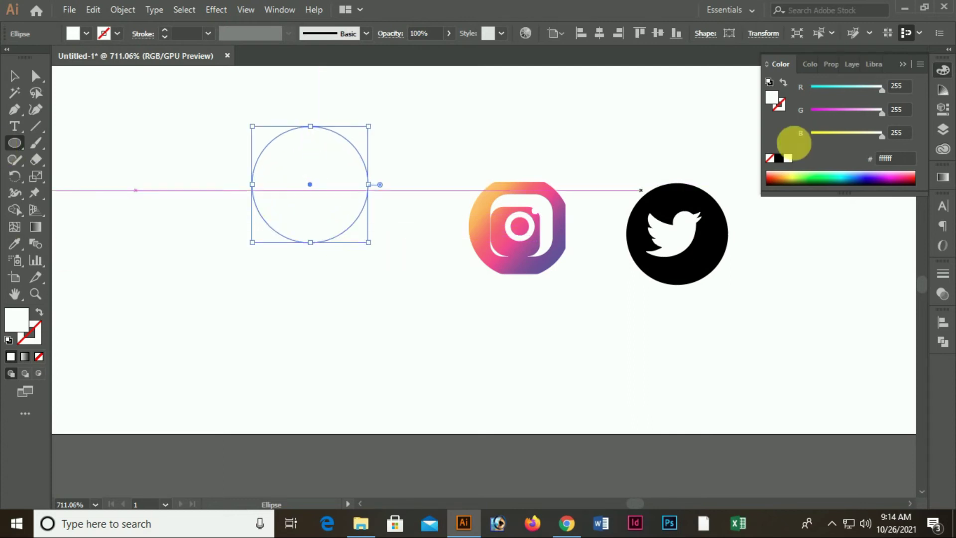
Fill the new circle with dark blue 3c39d8
mouse_move(838, 89)
left_mouse_down()
mouse_move(811, 90)
mouse_move(833, 87)
left_mouse_up()
left_click(864, 183)
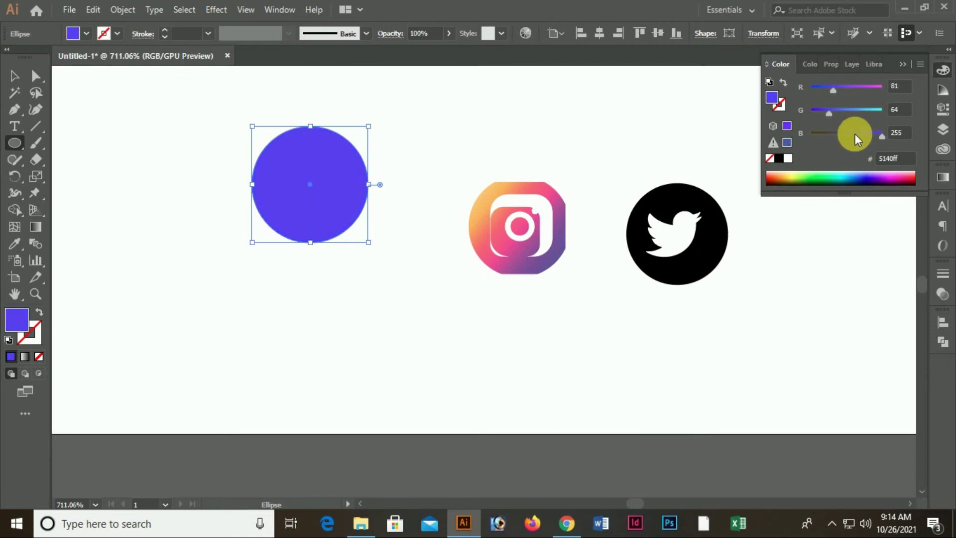
double_click(20, 317)
left_click_drag(747, 314, 717, 301)
left_click(917, 279)
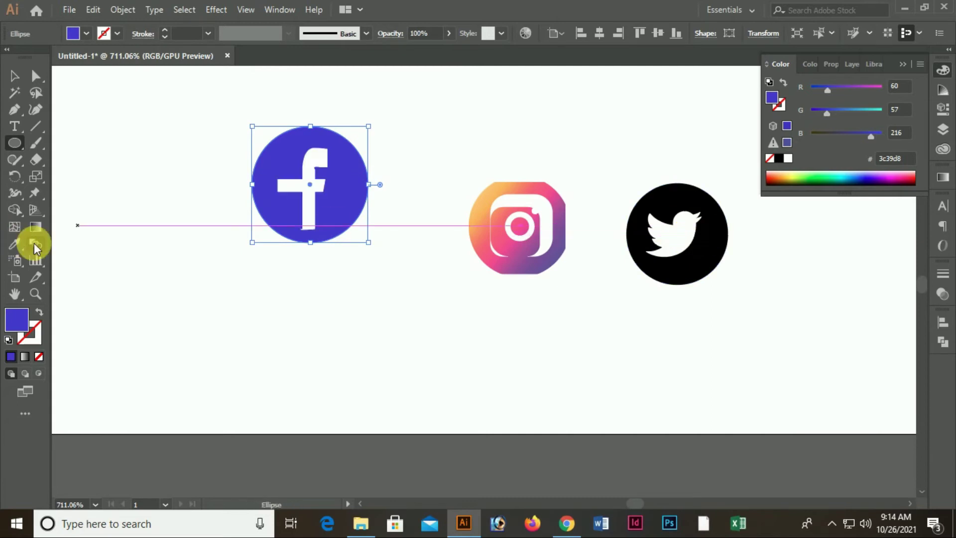
Group the blue circle with the white f and resize it into the row beside Instagram
left_click(12, 71)
left_click(193, 133)
left_click_drag(206, 129, 365, 207)
right_click(321, 185)
left_click(365, 269)
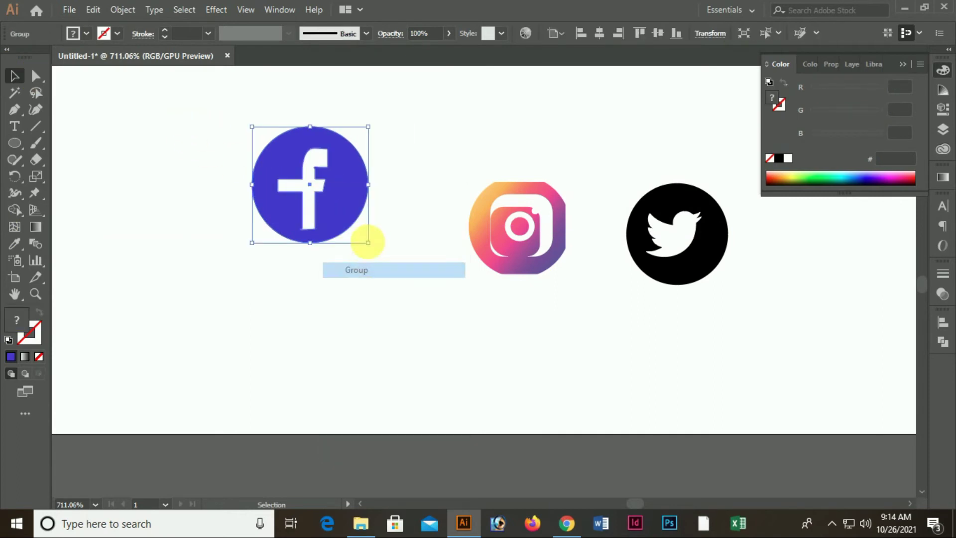
left_click_drag(378, 133, 442, 175)
mouse_move(370, 227)
left_mouse_down()
mouse_move(389, 220)
mouse_move(356, 228)
left_mouse_up()
Ungroup the Instagram icon and trial moving its parts, undoing the changes
left_click(513, 237)
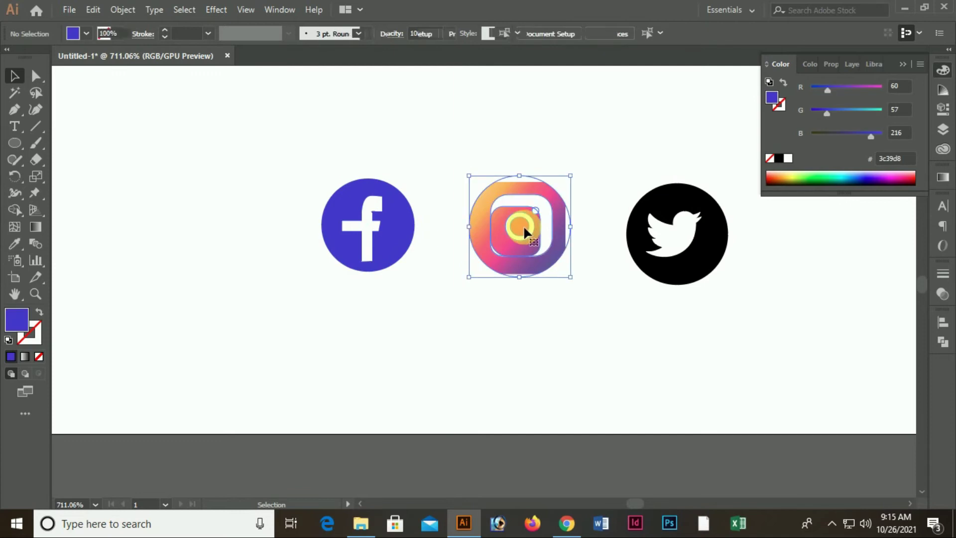
right_click(524, 227)
left_click(568, 343)
left_click_drag(504, 243, 406, 319)
left_click_drag(532, 248, 507, 371)
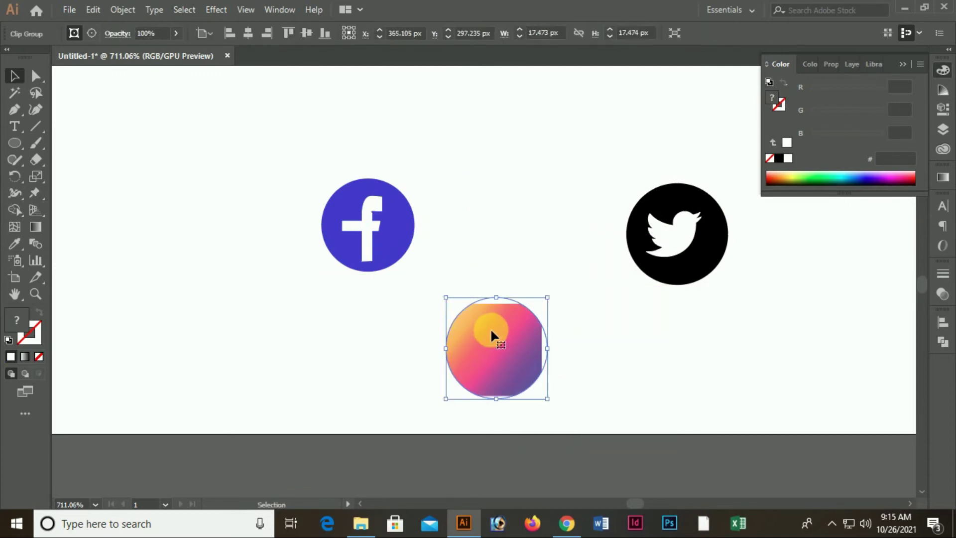
key("ctrl+z")
key("ctrl+z")
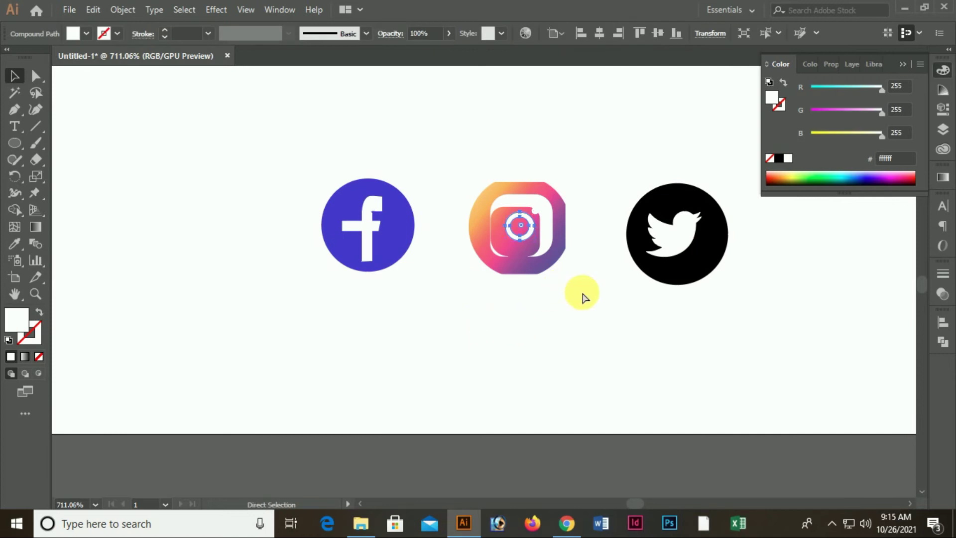
key("ctrl+z")
key("ctrl+z")
key("ctrl+shift+z")
left_click(578, 302)
left_click_drag(549, 219, 546, 246)
key("ctrl+z")
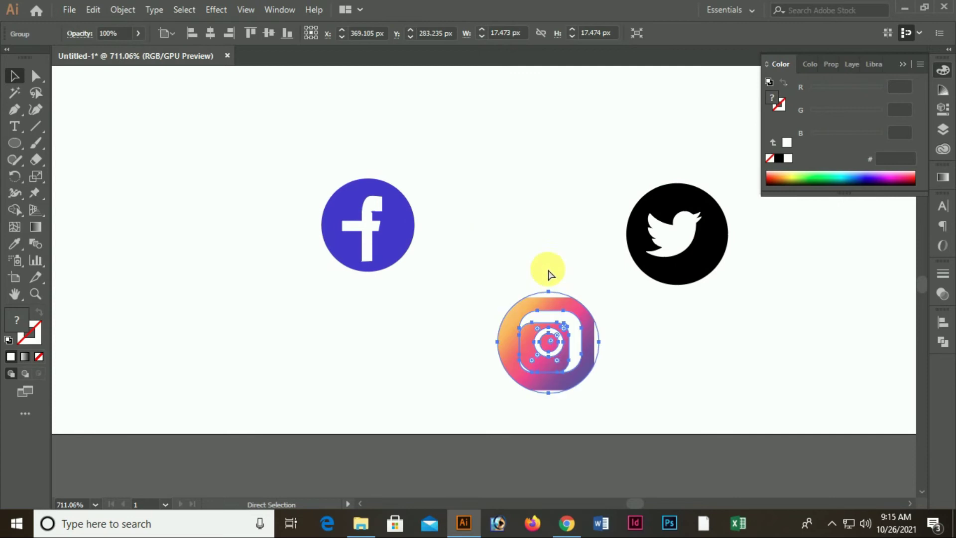
key("ctrl+shift+z")
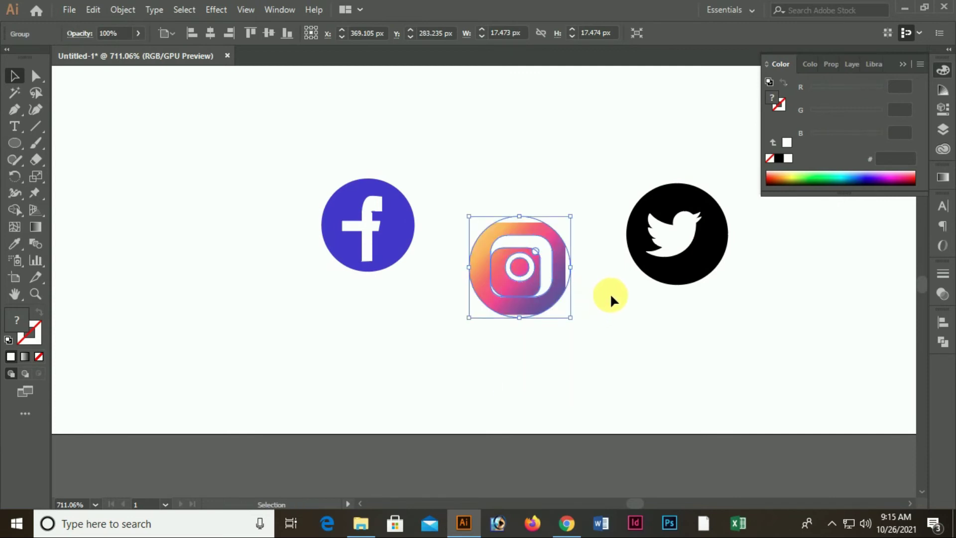
Move the Instagram icon up between Facebook and Twitter and select all three
key("ctrl")
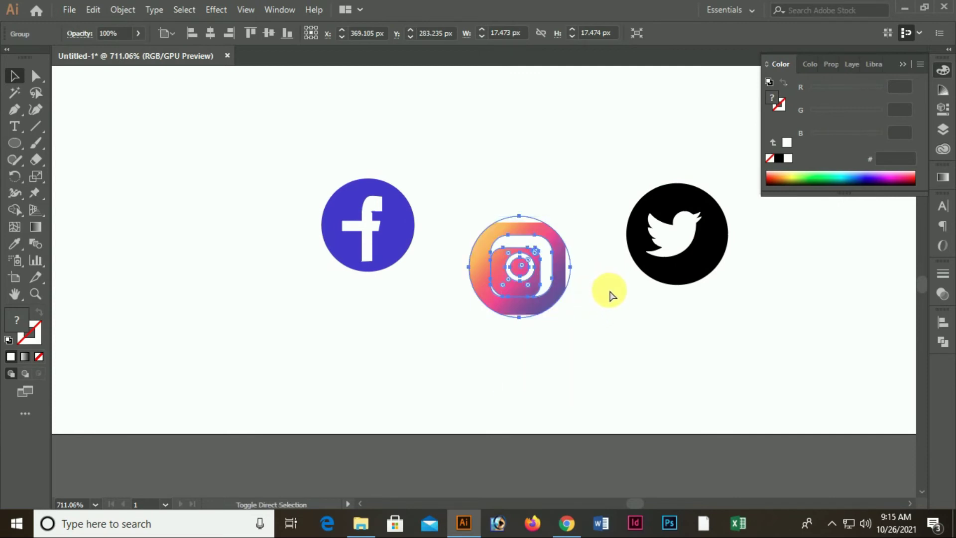
left_click(621, 319)
left_click_drag(543, 276, 516, 242)
left_click_drag(266, 169, 697, 318)
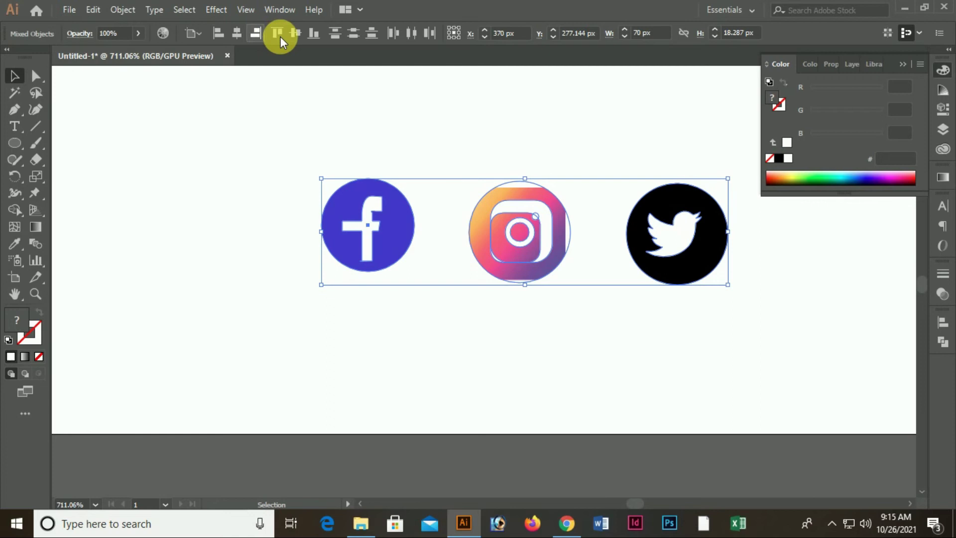
Set Align To Selection, vertically centre-align the three icons, then fit the banner in view
left_click(298, 31)
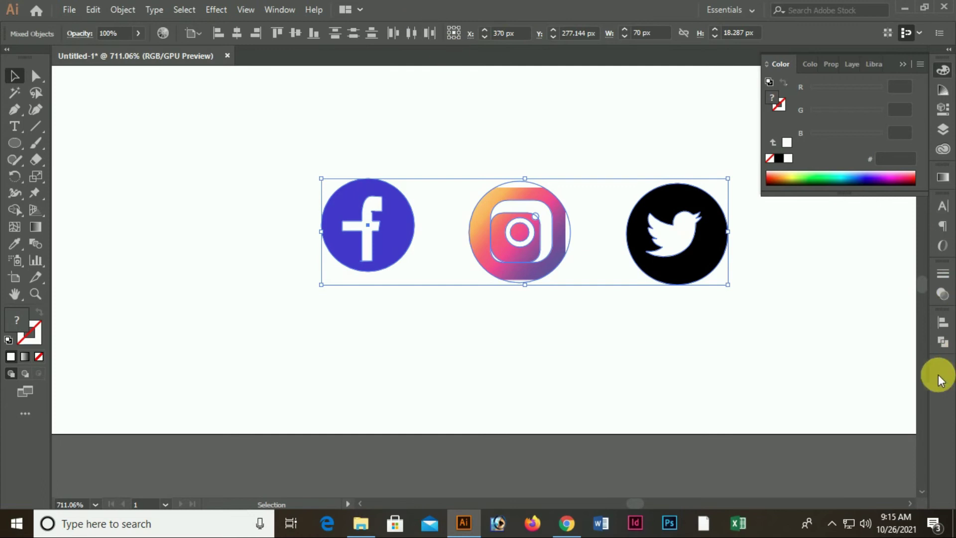
left_click(947, 331)
left_click(910, 436)
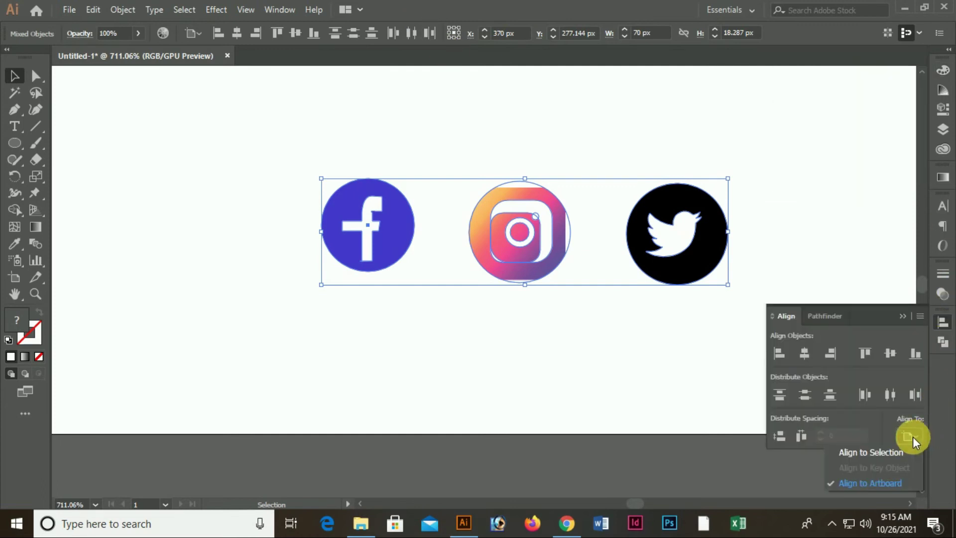
left_click(570, 370)
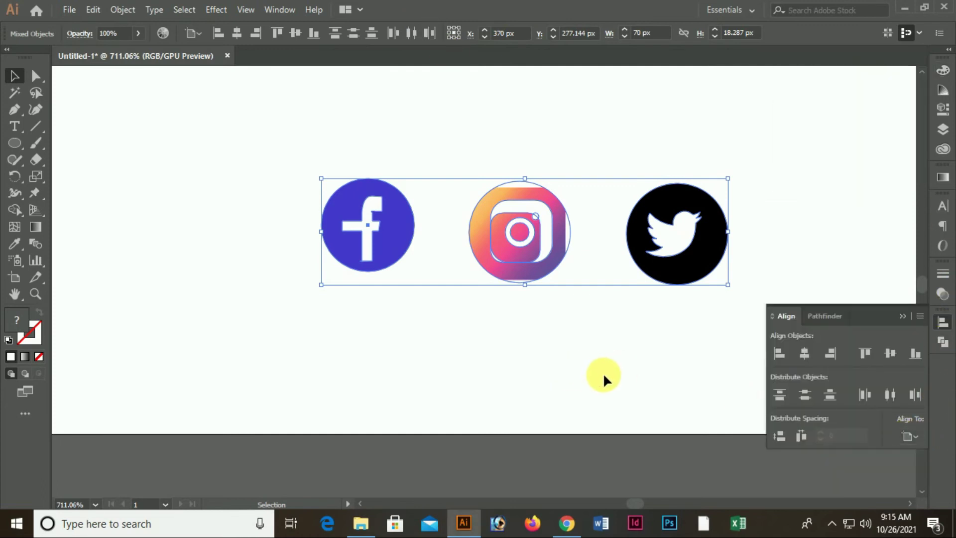
left_click(604, 379)
left_click(909, 437)
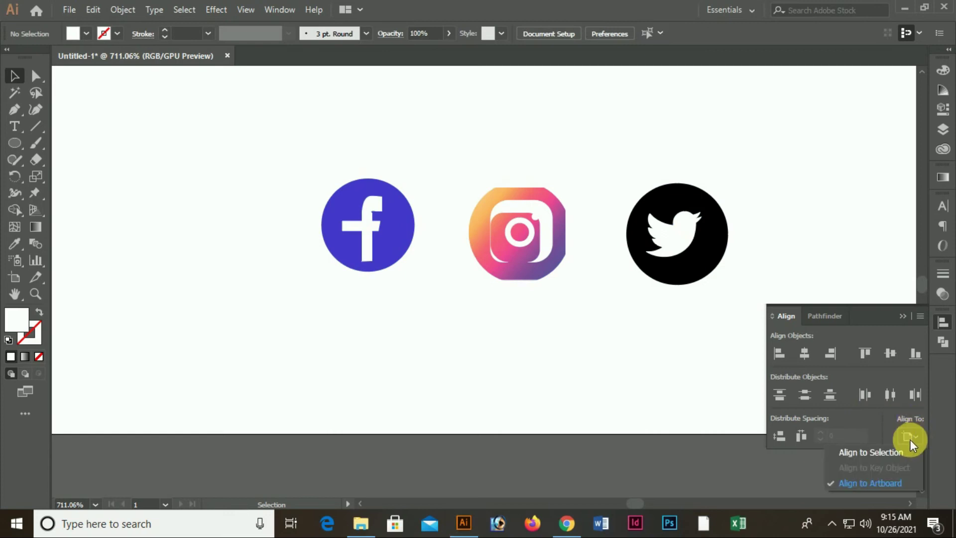
left_click(871, 454)
left_click_drag(274, 147, 755, 330)
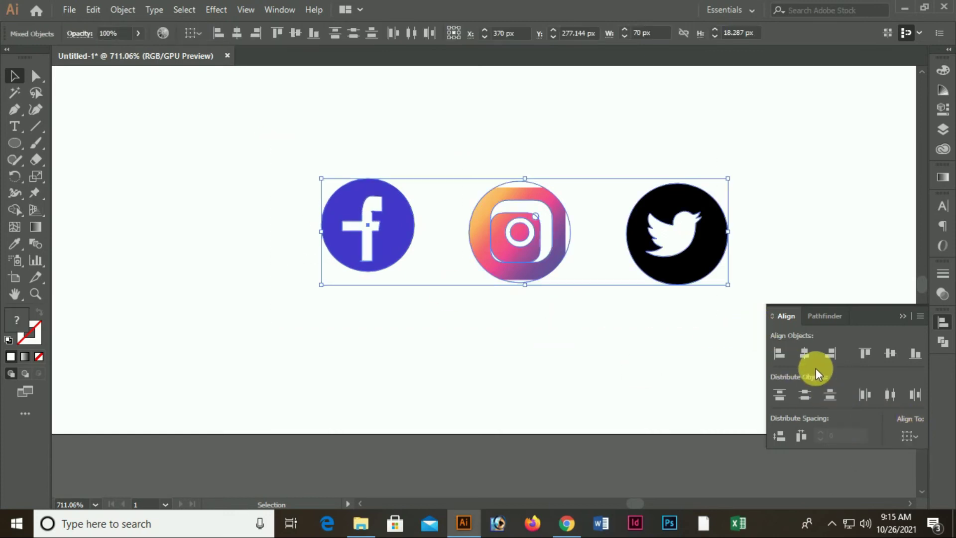
left_click(888, 351)
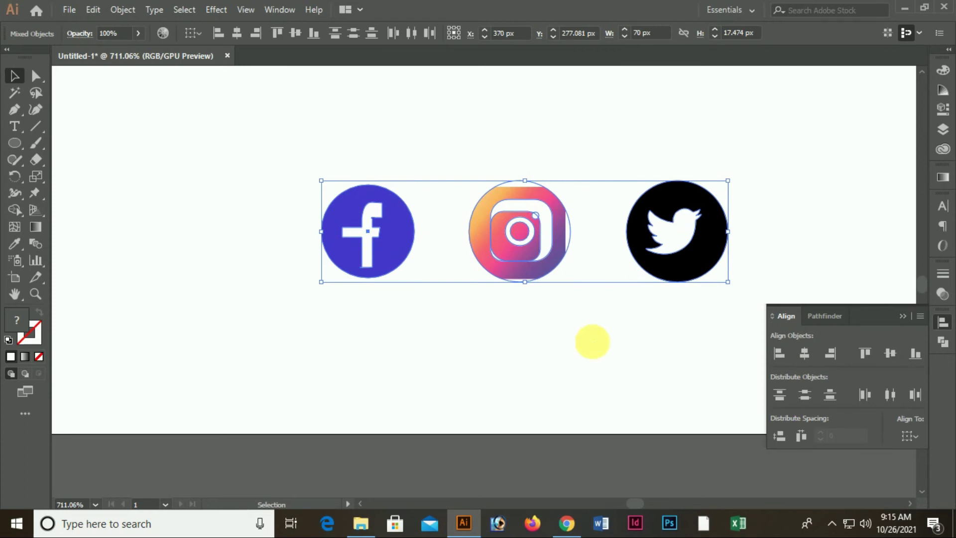
left_click(594, 342)
key("ctrl+0")
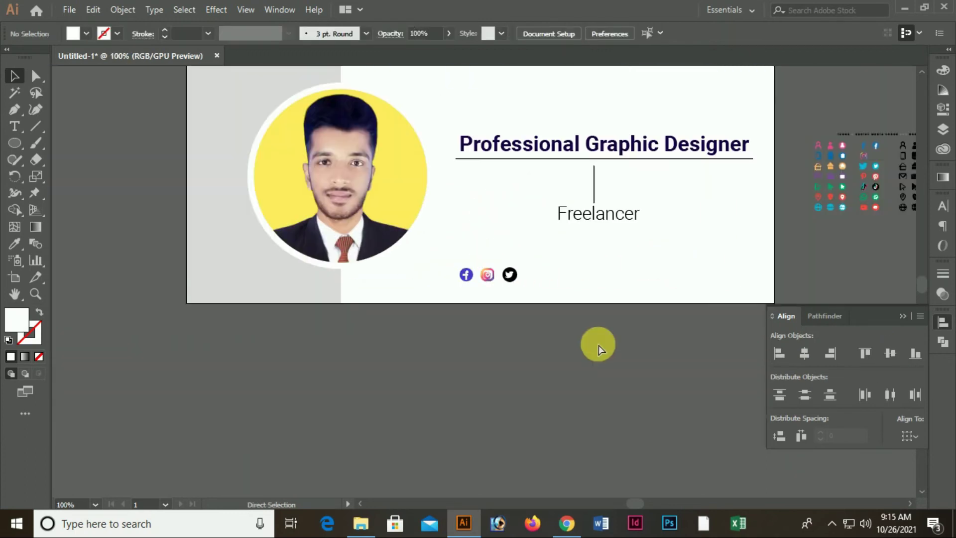
Alt-drag a copy of the Freelancer text down to sit just above the social icons
scroll(520, 240, "up", 2)
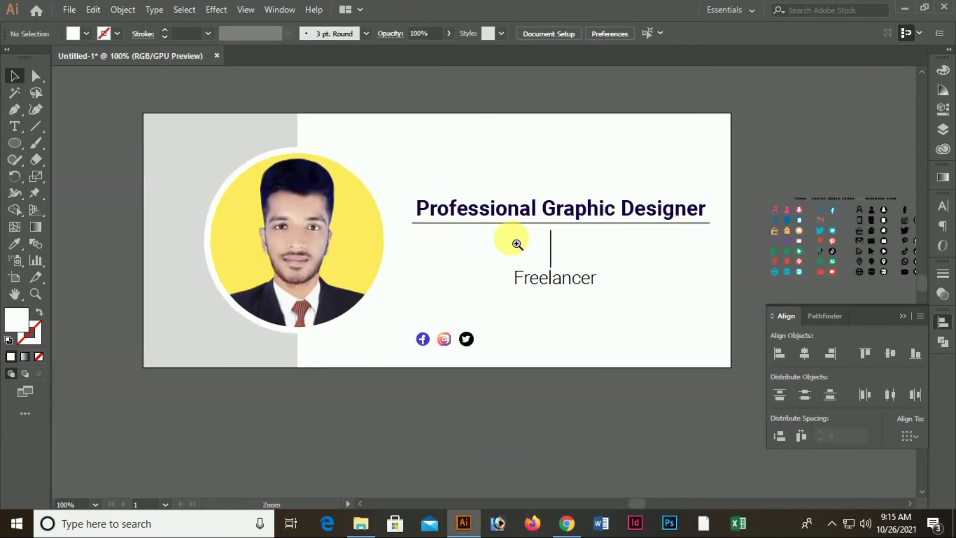
left_click(567, 252)
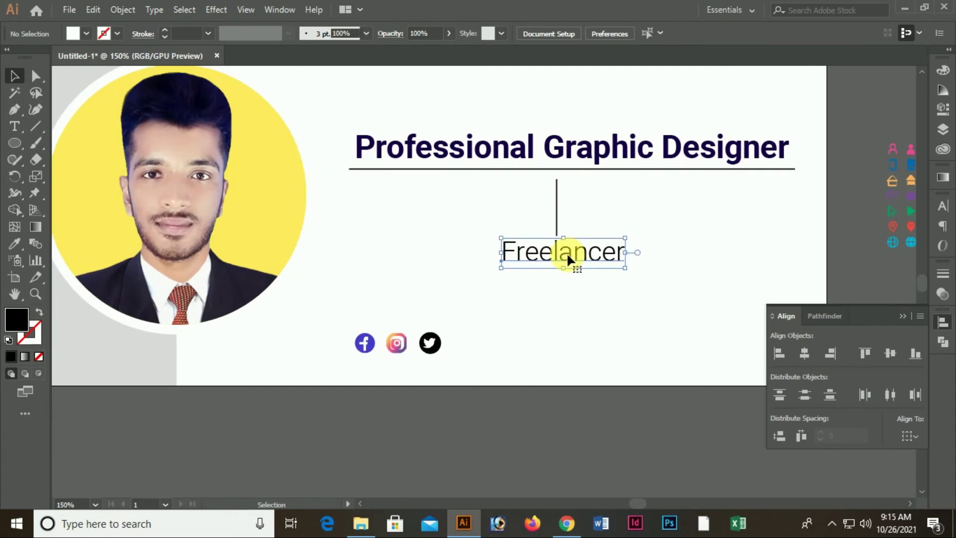
left_click_drag(379, 323, 423, 356)
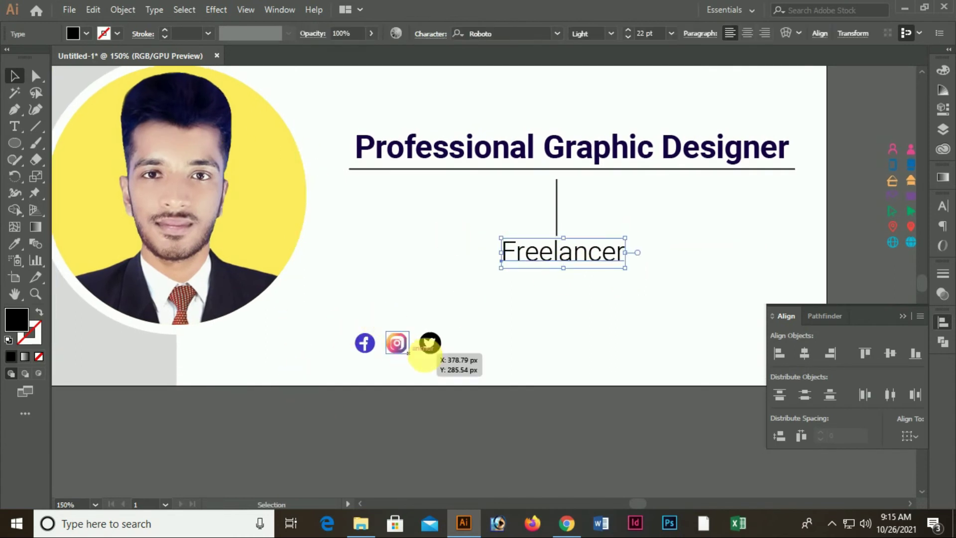
left_click_drag(543, 254, 388, 304)
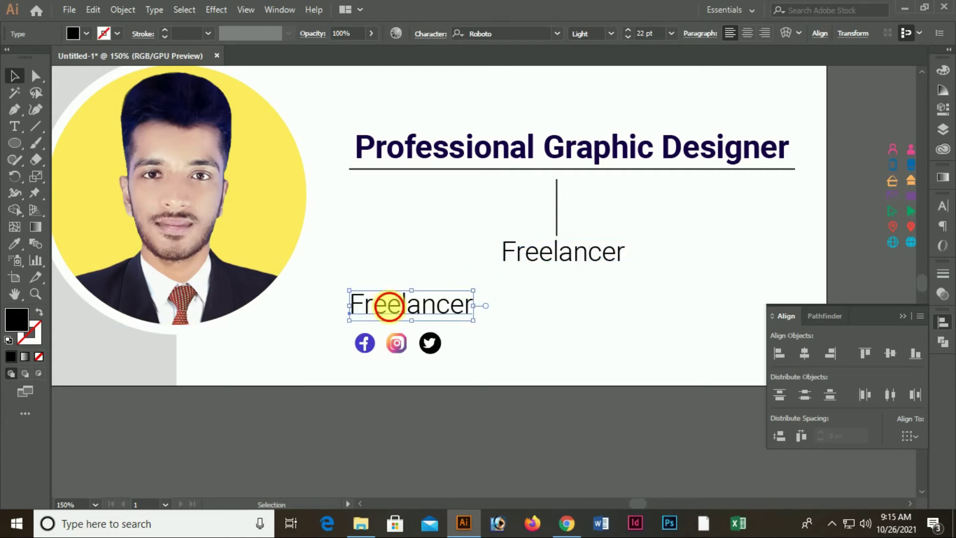
Replace the copied text with the designer's name and nudge it left above the icons
double_click(414, 313)
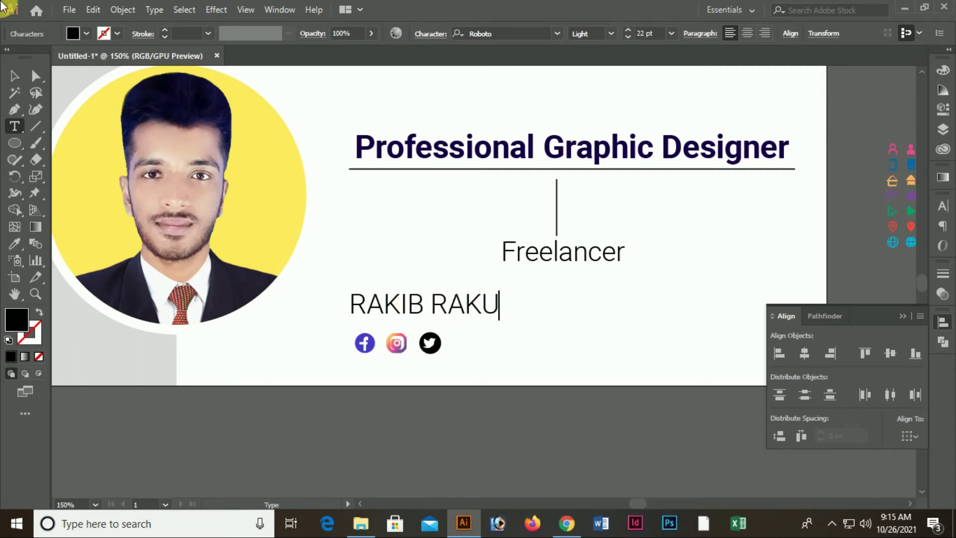
left_click(15, 76)
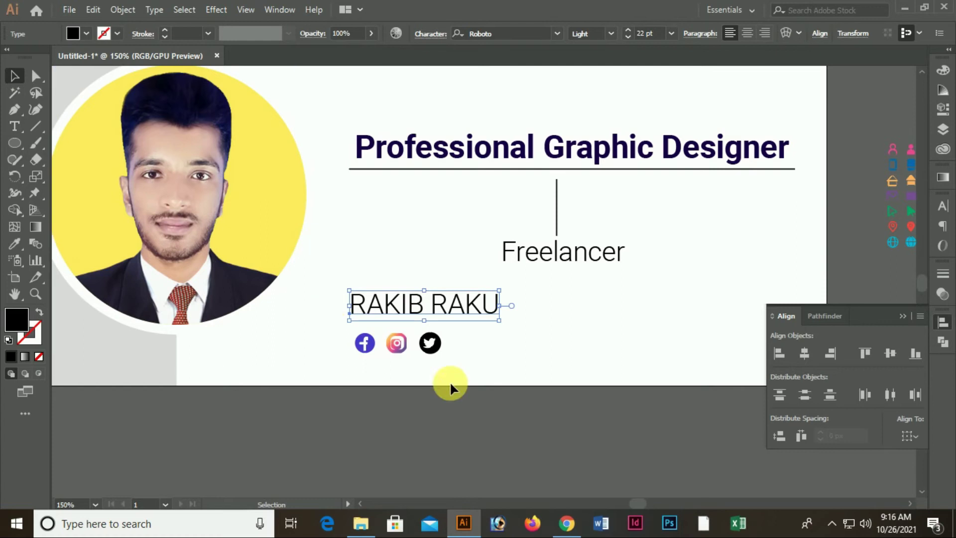
left_click_drag(466, 306, 434, 313)
left_click(497, 334)
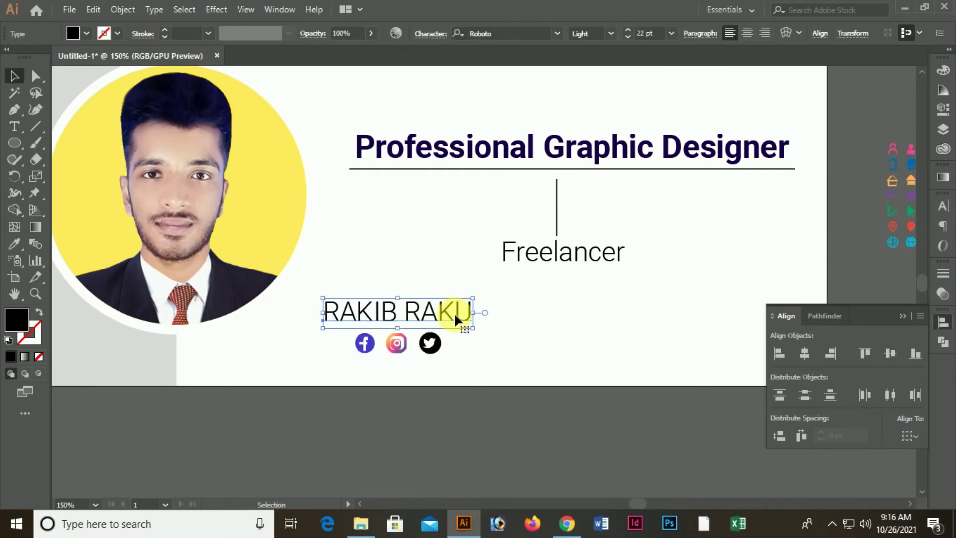
key("ctrl+minus")
key("ctrl+minus")
key("ctrl+minus")
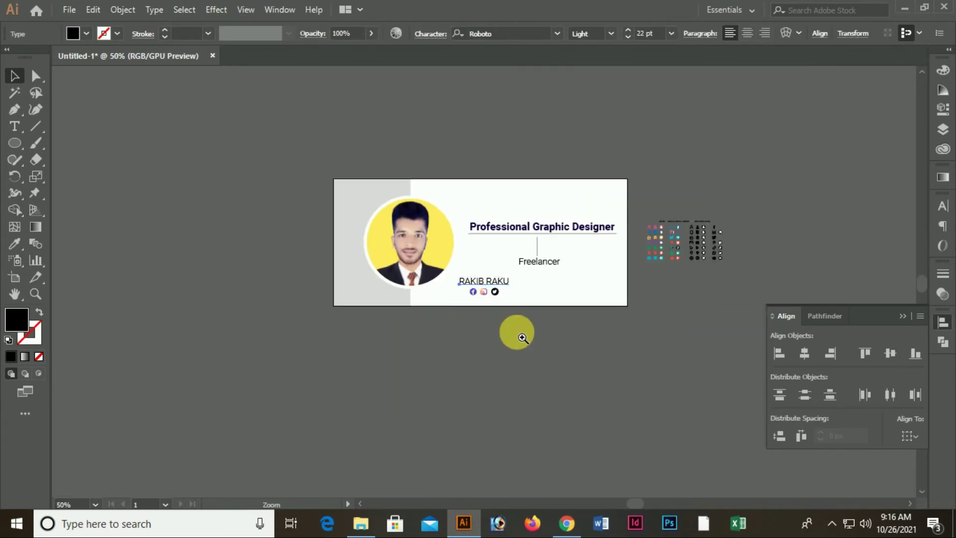
Group the designer's name with the three social icons
left_click(571, 328, "ctrl")
left_click_drag(524, 350, 495, 364)
left_click(475, 340)
left_click(367, 290, "ctrl")
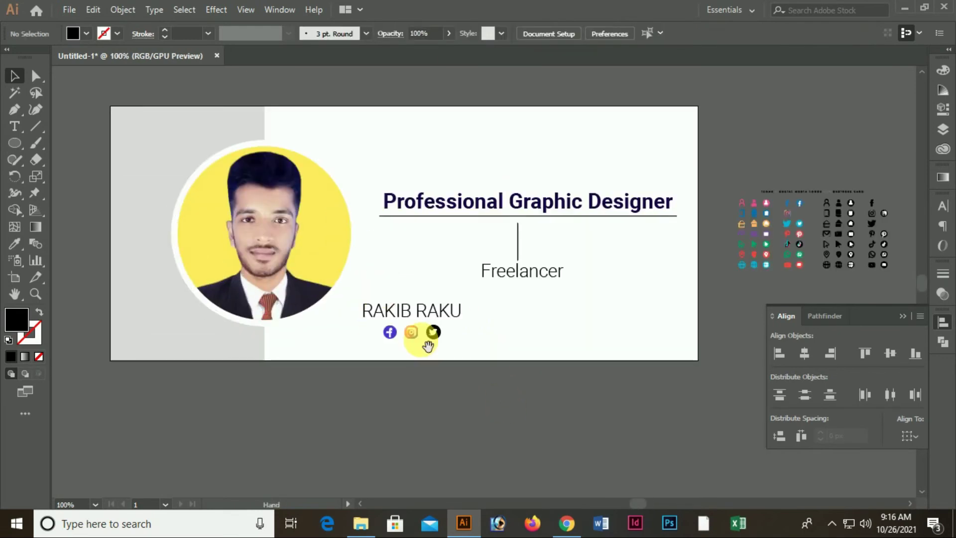
left_click_drag(422, 340, 361, 351)
left_click_drag(350, 302, 385, 369)
left_click_drag(374, 324, 365, 324)
left_click(455, 342)
key("ctrl+z")
left_click(320, 297)
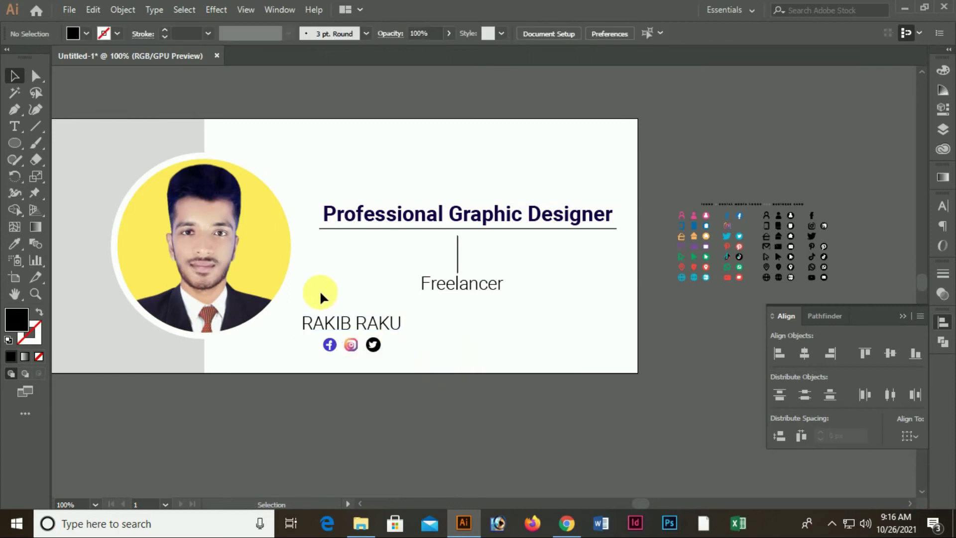
left_click_drag(374, 371, 374, 370)
key("ctrl+g")
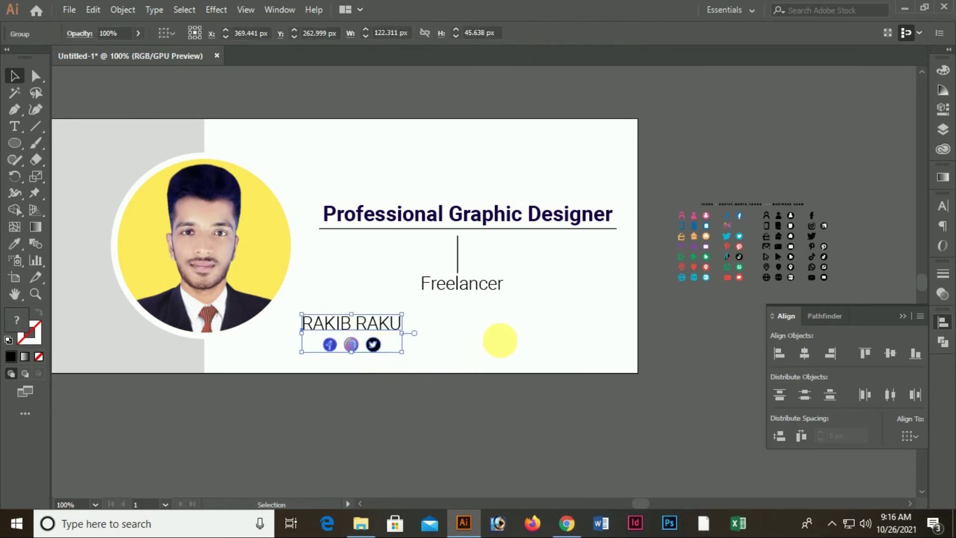
left_click(468, 338)
Shift the group slightly left and, inside the group, reduce the name to 18 pt
left_click_drag(366, 320, 357, 322)
right_click(388, 328)
left_click(381, 321)
double_click(381, 320)
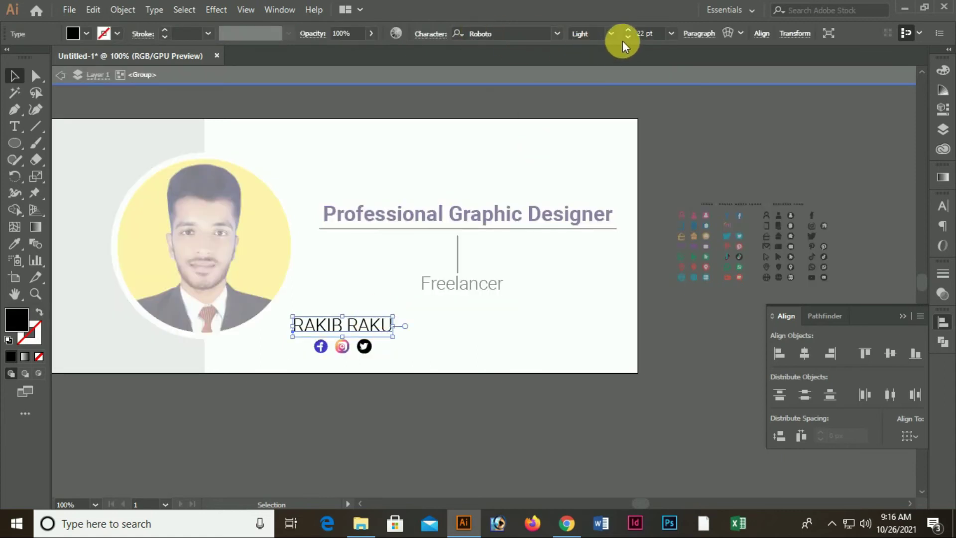
left_click(626, 37)
left_click(626, 36)
left_click(626, 36)
left_click(625, 37)
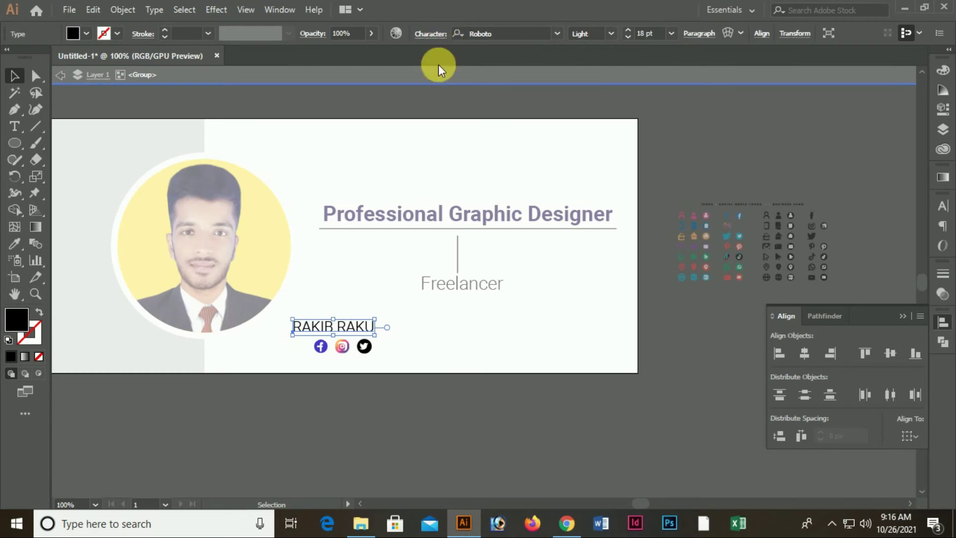
left_click(426, 75)
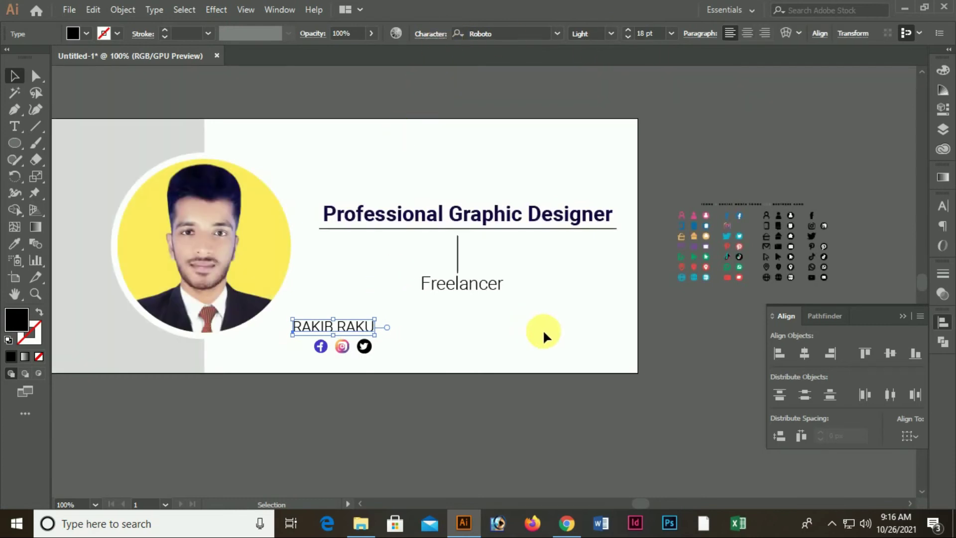
Nudge the name with the arrow keys until it is centred above the icon row
key("Right")
key("Right")
key("Right")
key("Right")
key("Right")
key("Right")
key("Right")
key("Right")
key("Right")
key("Right")
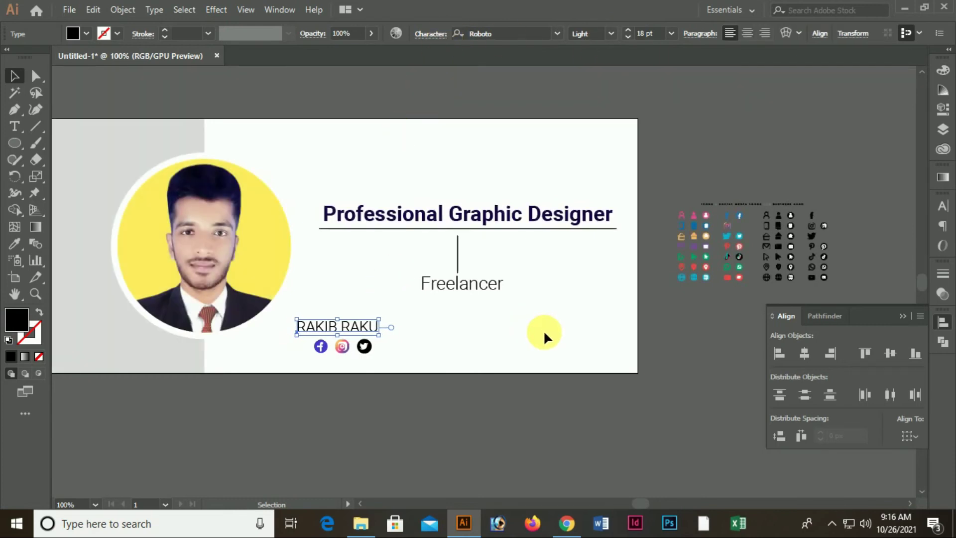
key("Right")
key("Right")
key("Right")
key("Right")
key("Right")
key("Right")
key("Right")
key("Right")
key("Right")
key("Right")
key("Down")
key("Down")
key("Down")
key("Down")
key("Down")
key("Down")
key("Down")
key("Left")
key("Left")
key("Left")
key("Left")
key("Left")
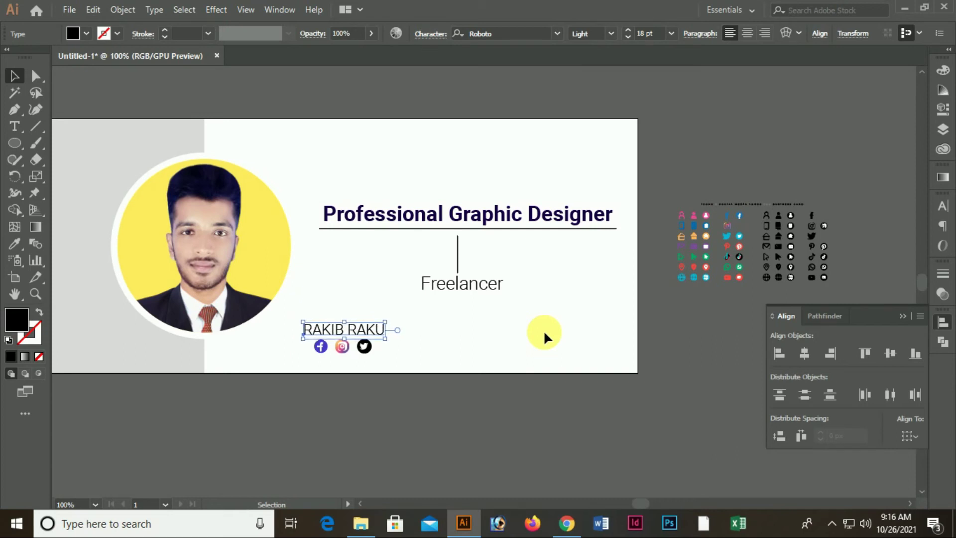
key("Right")
key("Right")
key("Right")
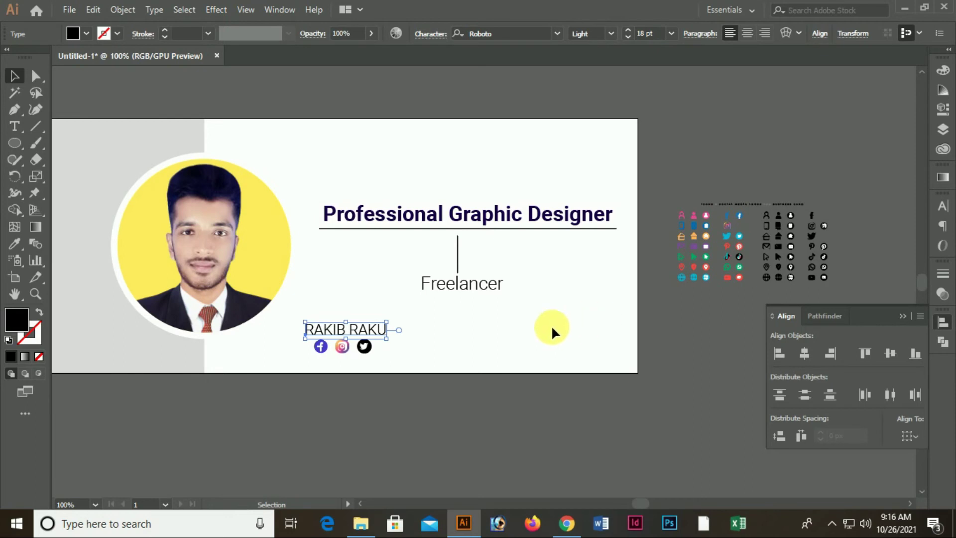
left_click(552, 329)
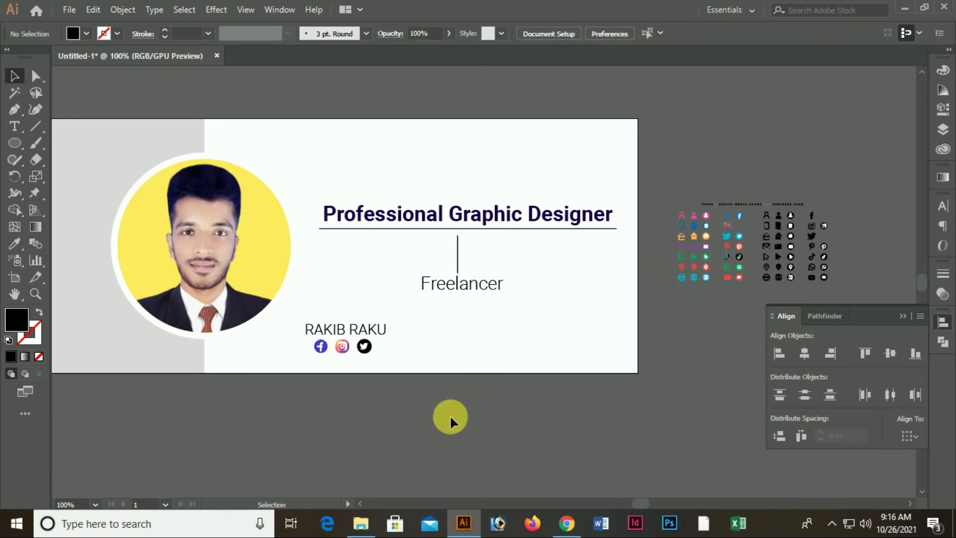
Drag the red YouTube icon from the icon set onto the banner's lower right and enlarge it
scroll(764, 309, "up", 10)
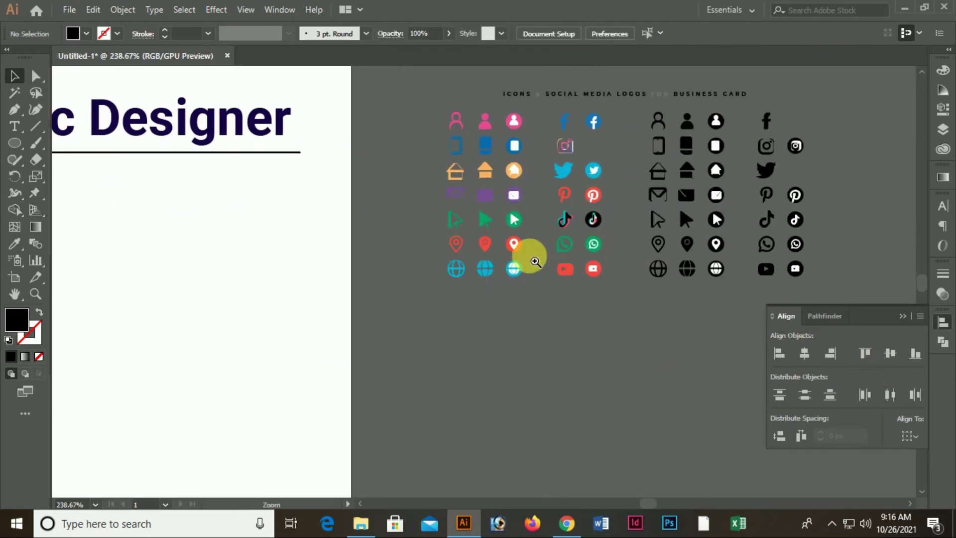
left_click(668, 281)
left_click_drag(679, 312, 207, 451)
left_click_drag(343, 441, 657, 254)
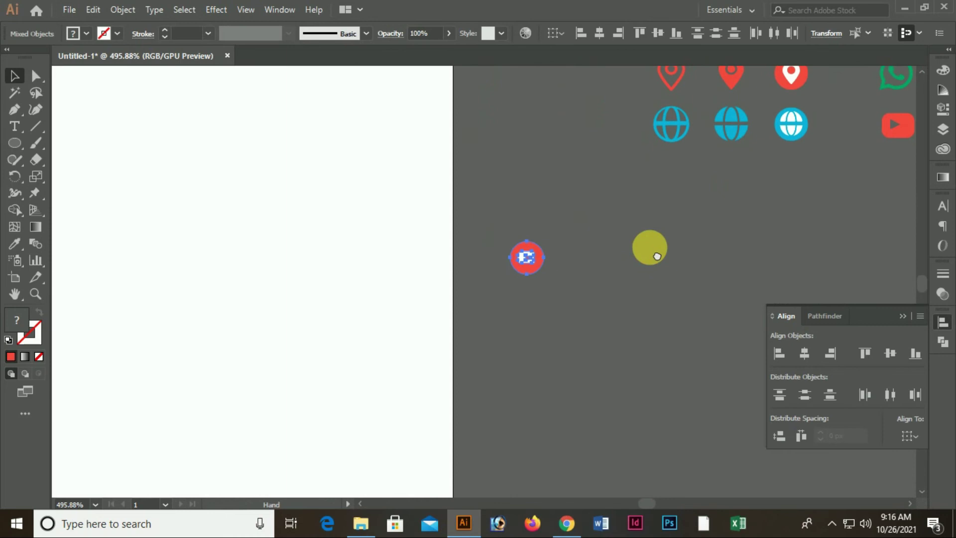
scroll(476, 380, "down", 3)
left_click_drag(358, 362, 506, 337)
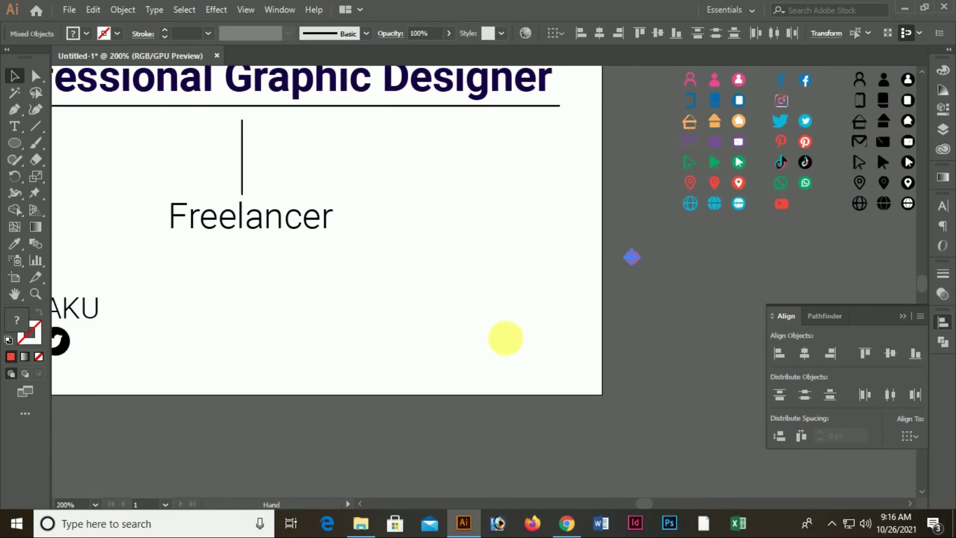
left_click_drag(637, 258, 513, 320)
left_click(324, 352)
Start a text line right of the YouTube icon reading 'IT TRIANING SCHOOL'
left_click(16, 127)
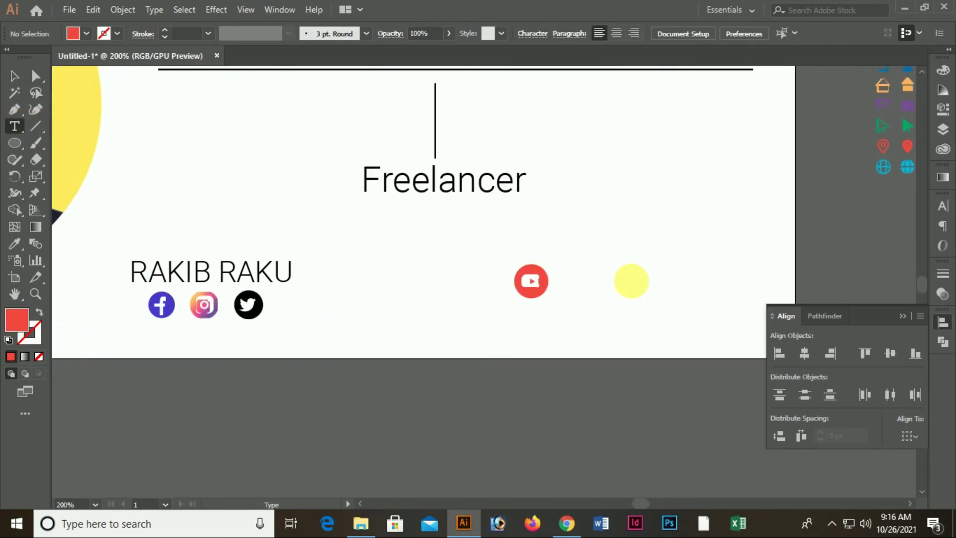
left_click(577, 274)
type("it")
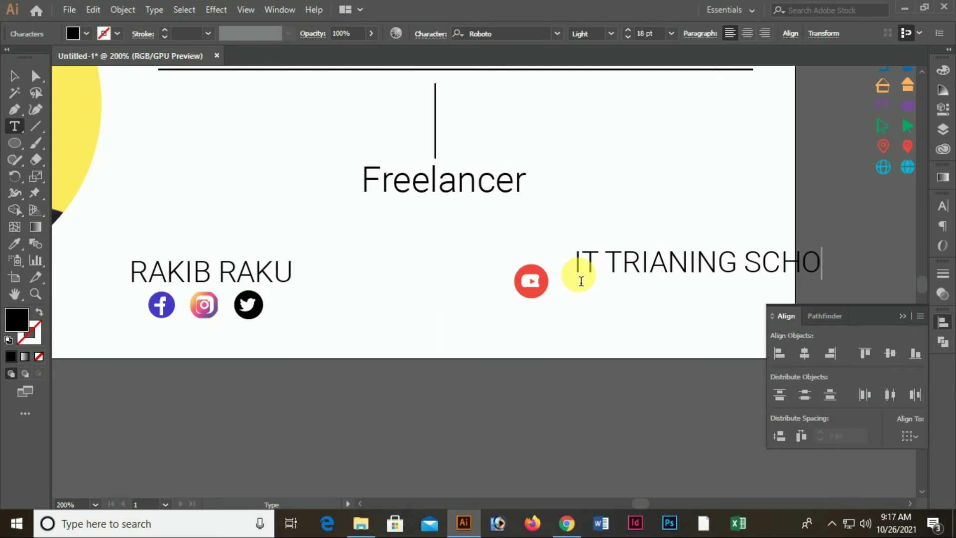
Place the school name beside the YouTube icon, top-align the two, and move them left
left_click(14, 76)
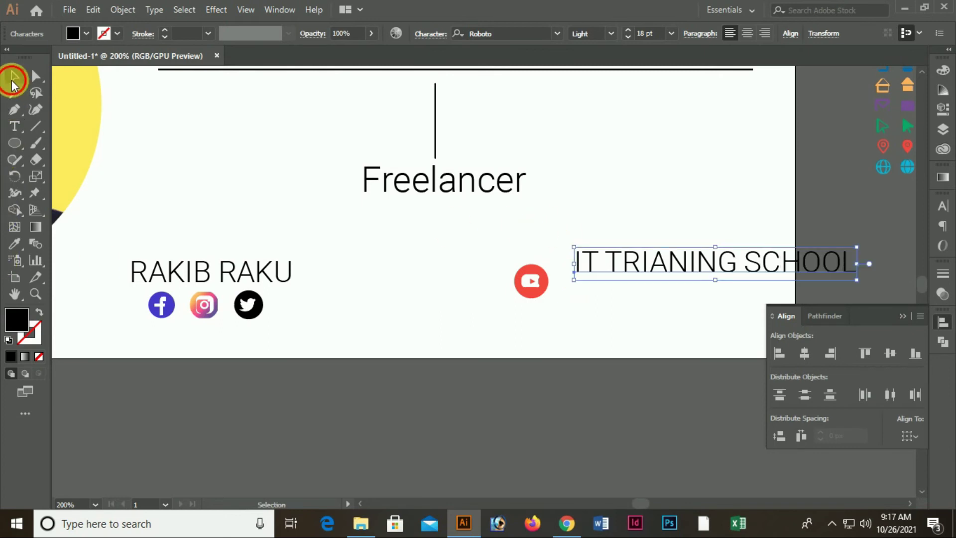
left_click(547, 409)
left_click_drag(640, 267, 637, 279)
left_click_drag(484, 253, 652, 326)
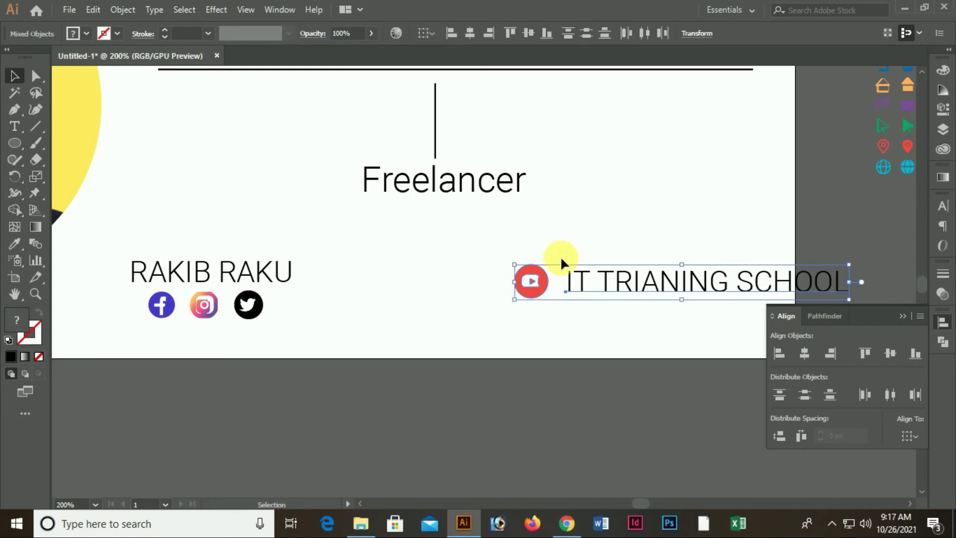
left_click(869, 354)
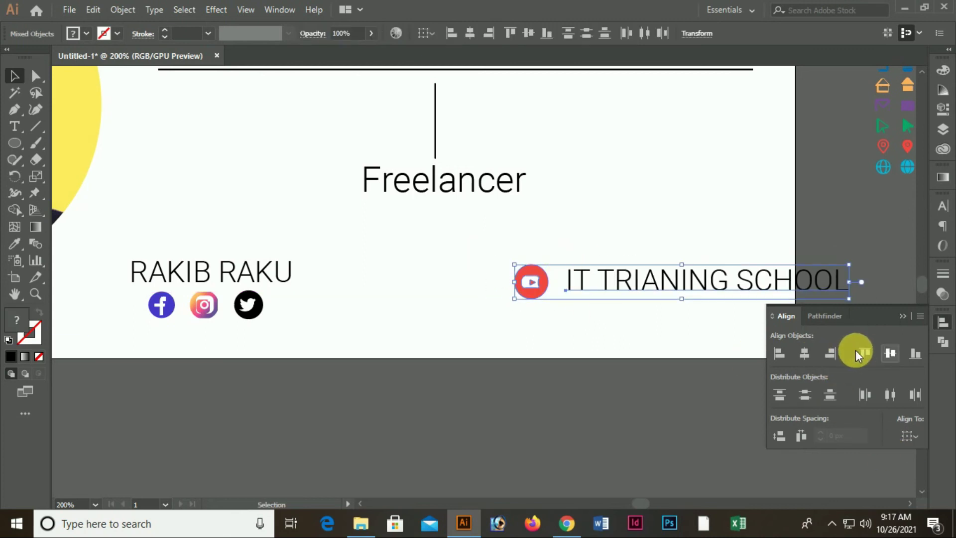
left_click_drag(677, 284, 557, 304)
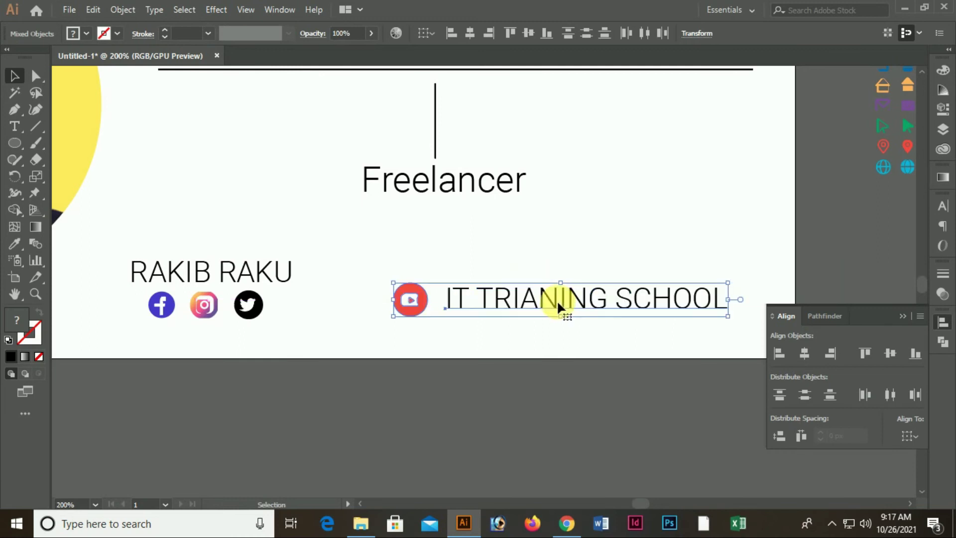
Set the school name to 15 pt, centre it vertically on the icon, and move both up-right
left_click(568, 292)
left_click(627, 37)
left_click(626, 35)
left_click(625, 36)
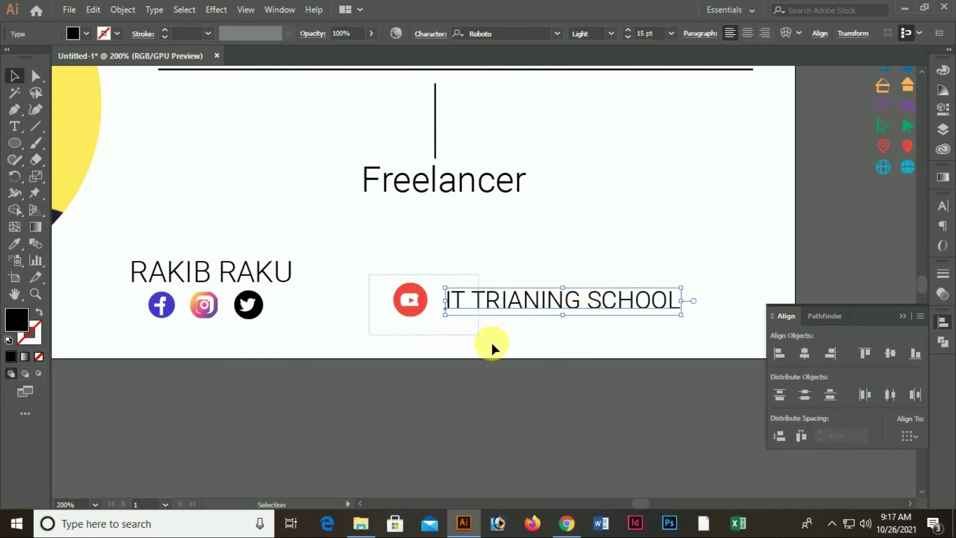
left_click_drag(492, 343, 493, 344)
left_click(889, 352)
left_click_drag(542, 302, 591, 279)
left_click(623, 350)
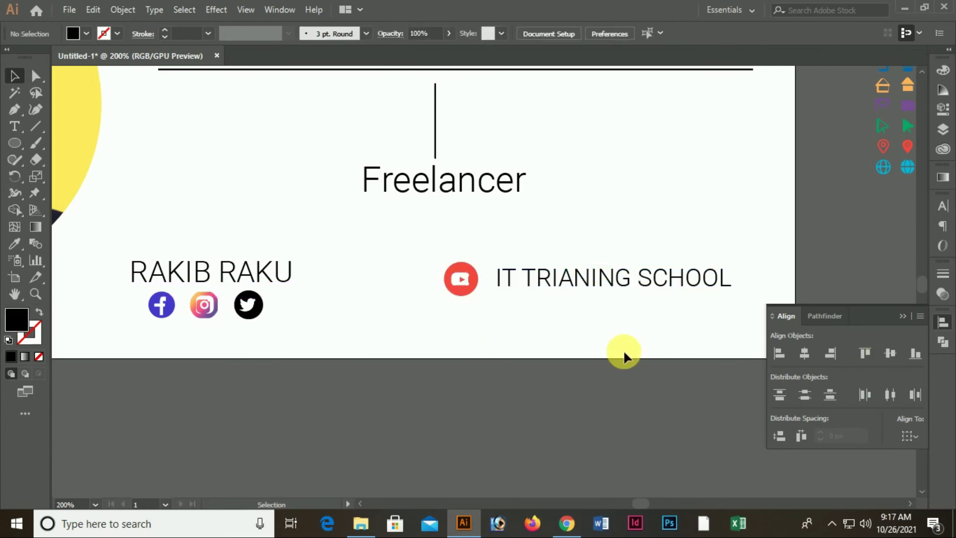
key("ctrl+0")
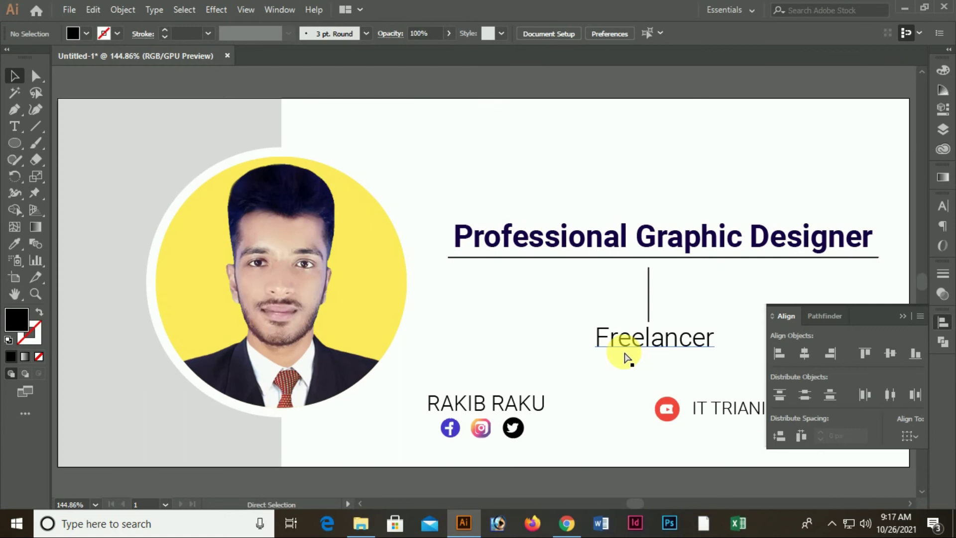
Move the name-and-social-icons group below the artboard
key("ctrl+minus")
key("ctrl+minus")
key("ctrl+minus")
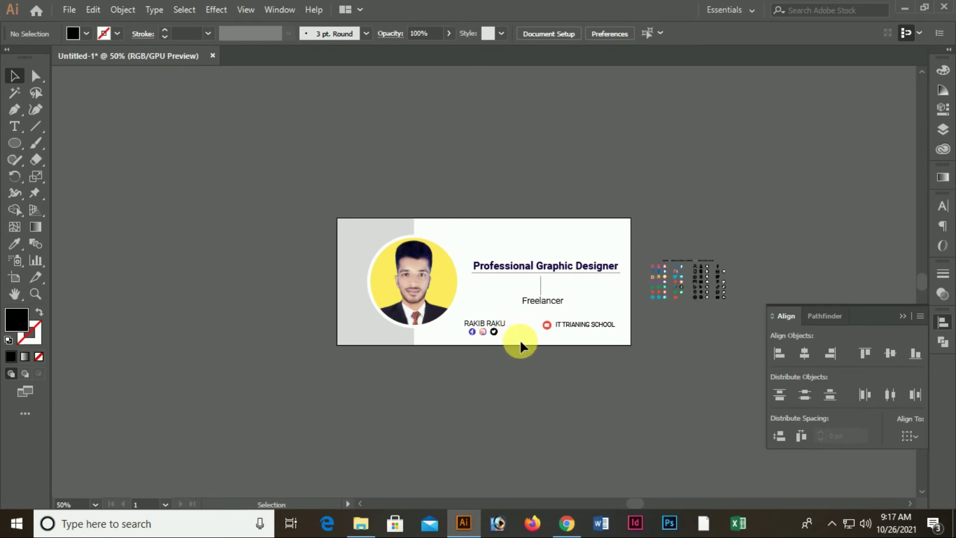
left_click(547, 304, "ctrl")
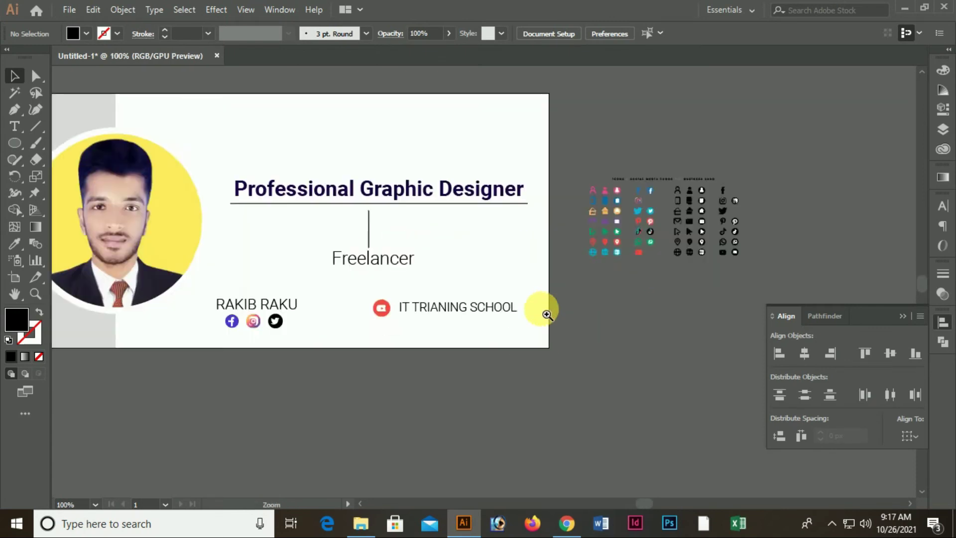
left_click(543, 312, "ctrl")
left_click(529, 346, "ctrl")
left_click(526, 320, "ctrl")
left_click(501, 307, "ctrl")
left_click_drag(367, 297, 459, 421)
left_click_drag(632, 364, 350, 284)
left_click_drag(697, 382, 817, 377)
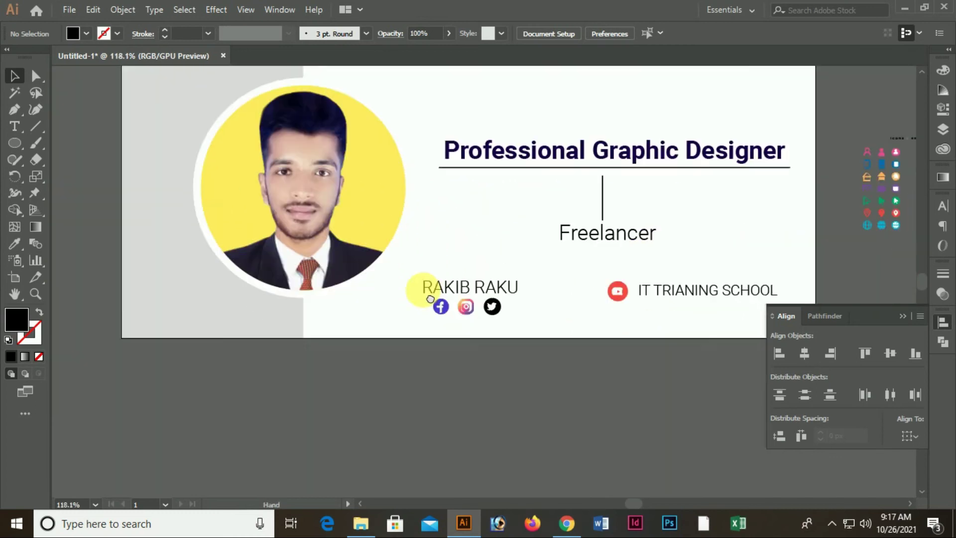
left_click(428, 309, "ctrl")
left_click(433, 329, "ctrl")
left_click_drag(559, 338, 474, 355)
left_click_drag(387, 300, 323, 439)
Ungroup it and reposition the Facebook icon on its own
right_click(329, 451)
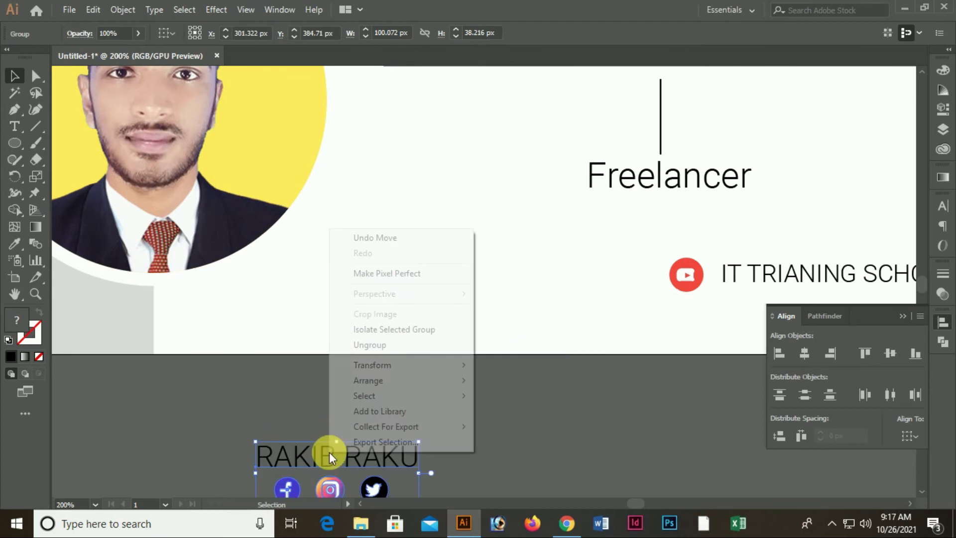
left_click(375, 344)
left_click(487, 465)
left_click_drag(486, 465, 455, 391)
mouse_move(259, 440)
left_mouse_down()
mouse_move(263, 298)
mouse_move(291, 235)
mouse_move(307, 255)
mouse_move(299, 241)
mouse_move(305, 258)
mouse_move(277, 443)
left_mouse_up()
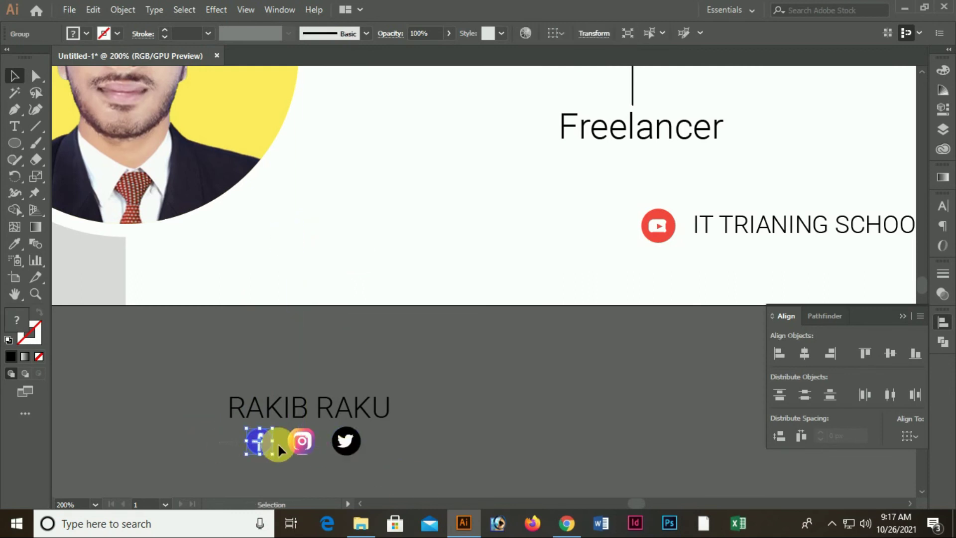
Scale the three social icons down and move the Facebook icon into the banner's lower row
left_click(346, 441, "shift")
left_click_drag(362, 454, 317, 232)
left_click(314, 463)
left_click_drag(331, 401, 420, 287)
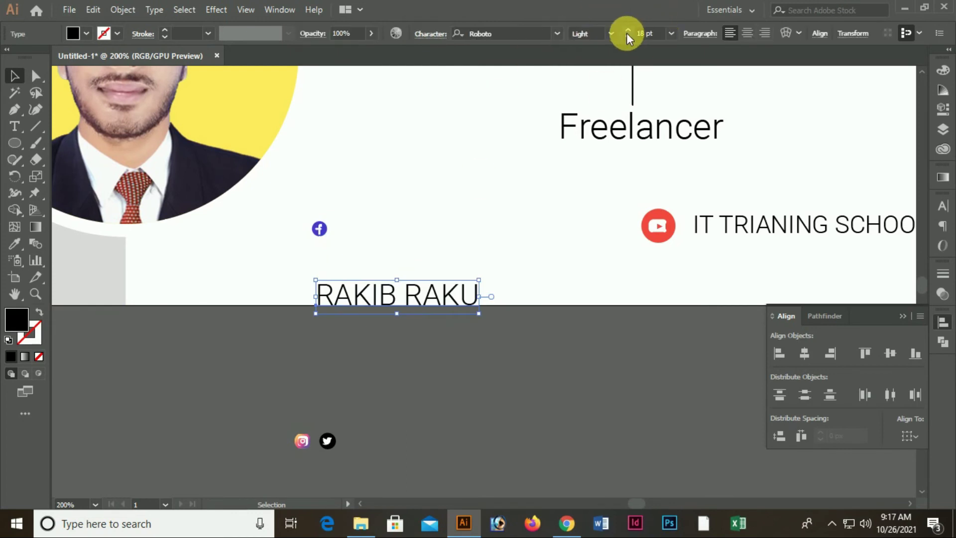
Set the name text to 8 pt and place it beside the Facebook icon
left_click(671, 33)
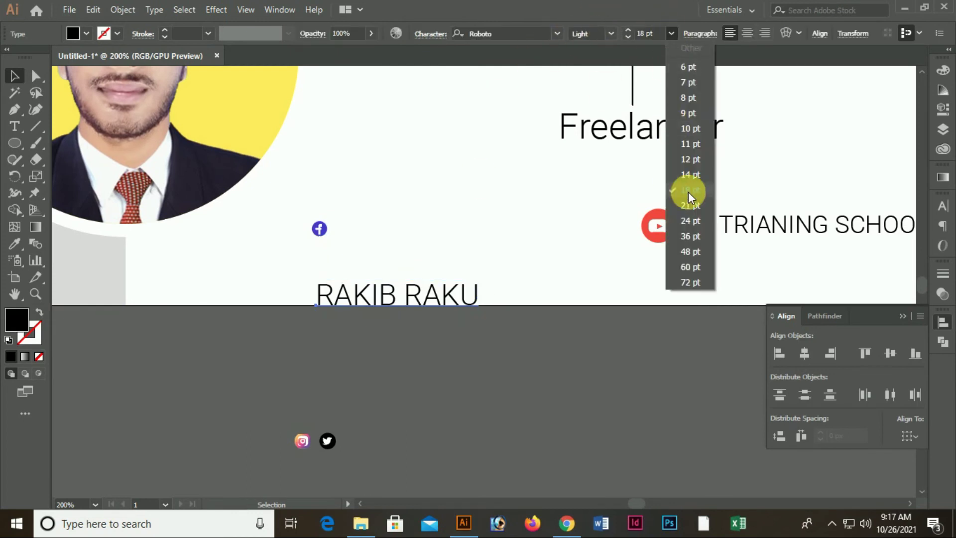
left_click(690, 99)
left_click_drag(349, 293, 374, 232)
left_click_drag(380, 297, 402, 226)
left_click(562, 344)
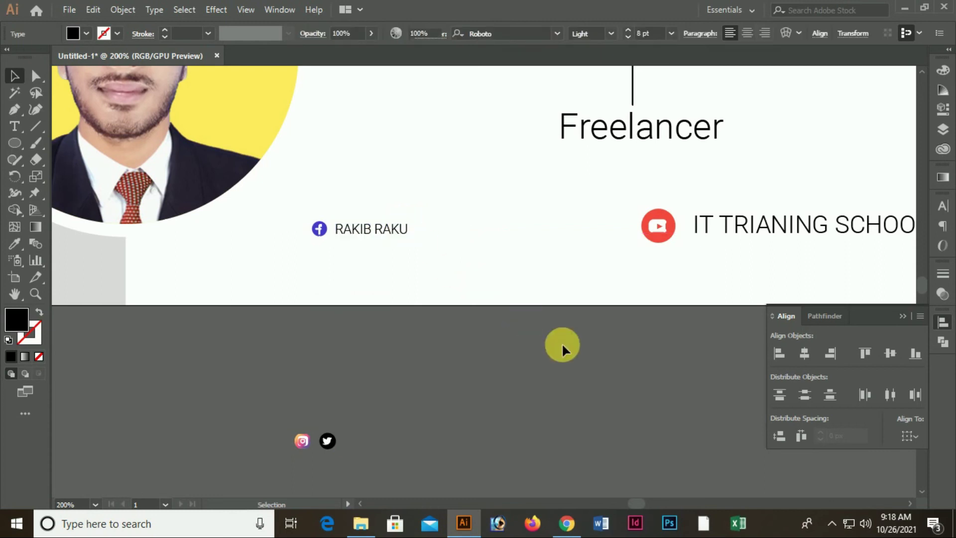
Move the YouTube icon and its label below the artboard
left_click_drag(574, 352, 481, 362)
left_click_drag(527, 205, 737, 362)
left_click_drag(198, 416, 365, 256)
Place the Twitter icon in the row and set a copy of the name beside it
left_click(245, 473)
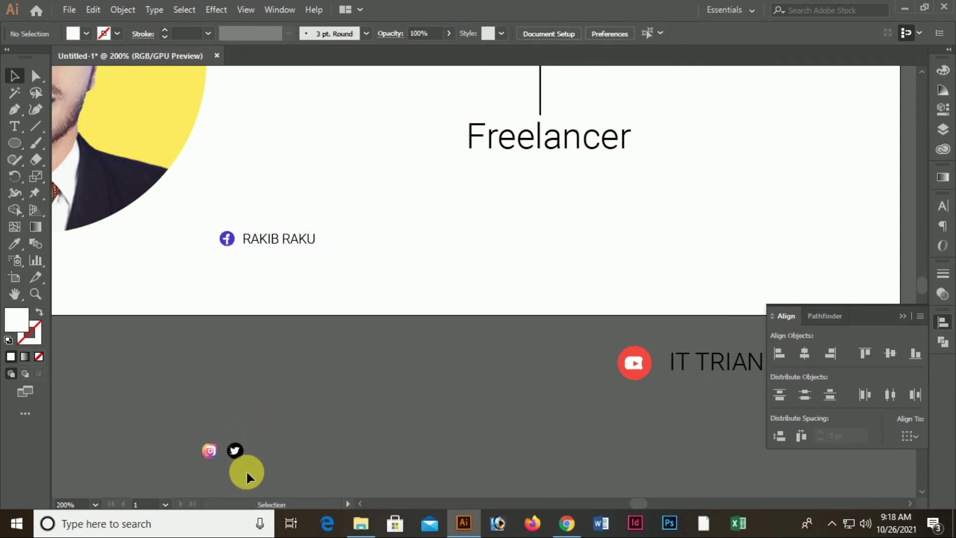
left_click_drag(241, 451, 361, 236)
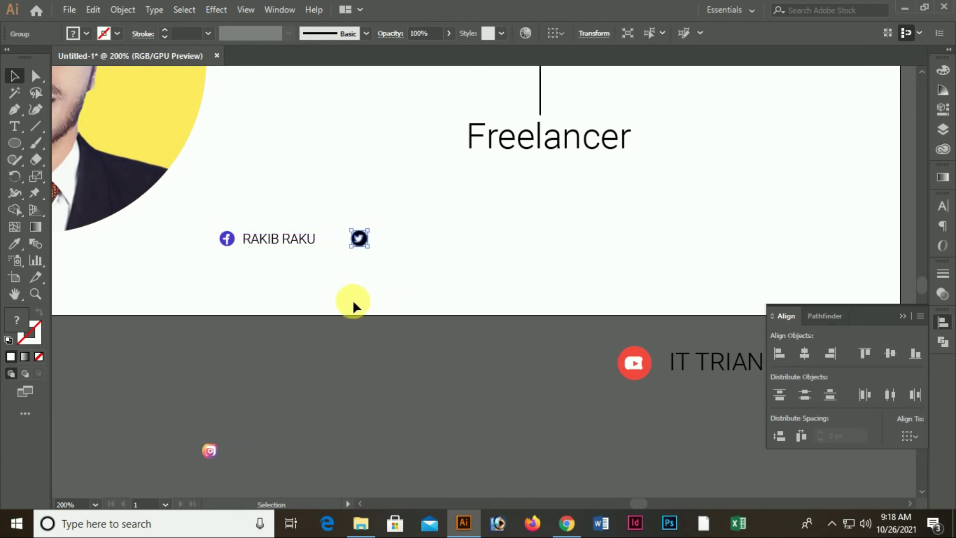
left_click(234, 436)
left_click_drag(261, 252, 412, 239)
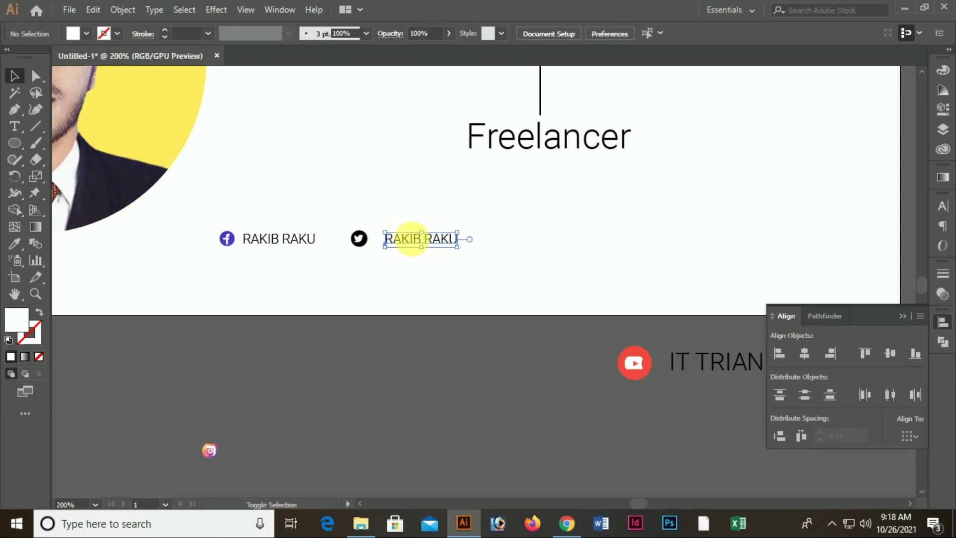
key("Left")
key("Left")
key("Left")
key("Left")
key("Left")
key("Left")
key("Left")
key("Left")
left_click(363, 373)
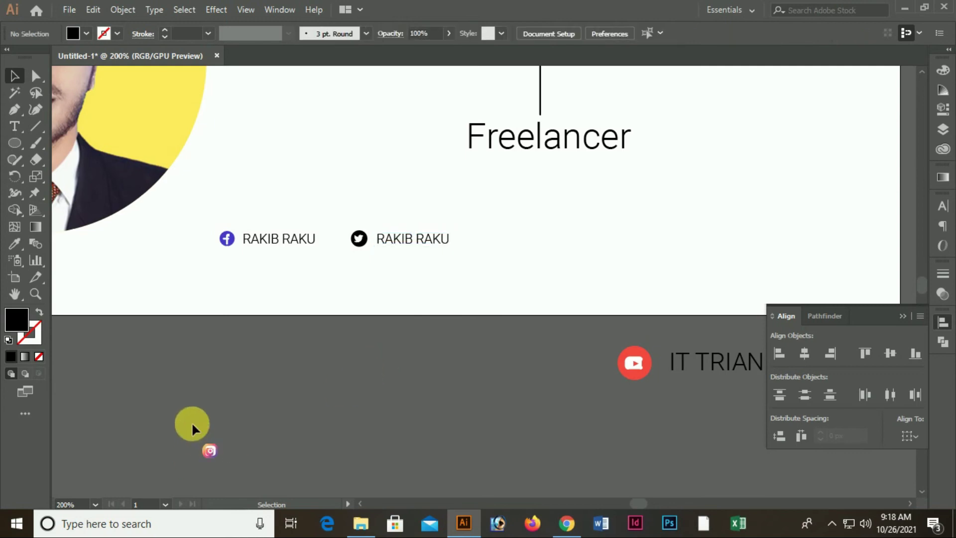
Copy the Instagram icon into the row with another name copy beside it
left_click_drag(212, 452, 487, 239)
left_click(417, 241)
left_click_drag(413, 233, 508, 238)
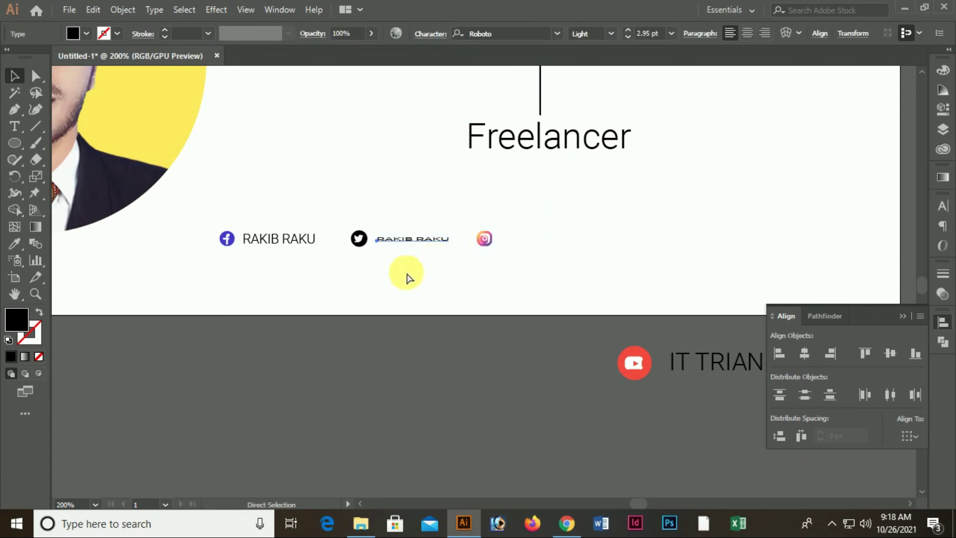
key("ctrl+z")
left_click_drag(412, 241, 540, 246)
left_click_drag(630, 410, 488, 399)
Shrink the whole YouTube icon by its corner handle
left_click_drag(491, 350, 516, 231)
key("ctrl+z")
left_click_drag(454, 322, 507, 225)
Set IT TRIANING SCHOOL to 8 pt and move it beside the YouTube icon
left_click(532, 417)
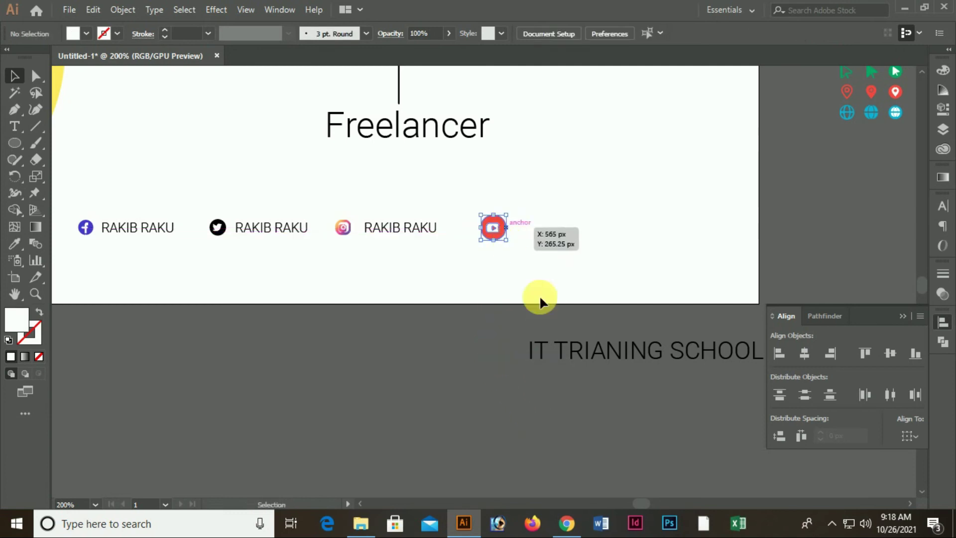
left_click(603, 348)
left_click(671, 33)
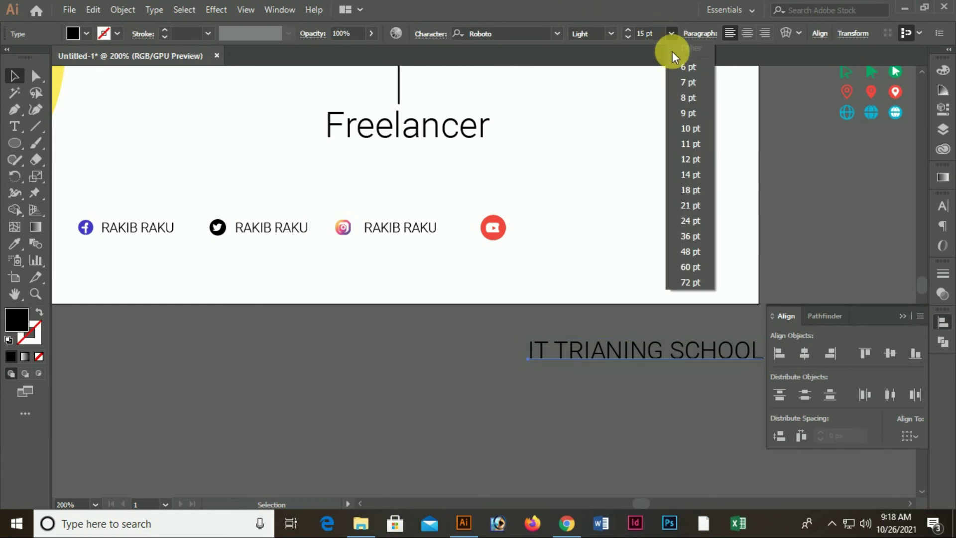
left_click(685, 98)
left_click_drag(626, 352, 619, 232)
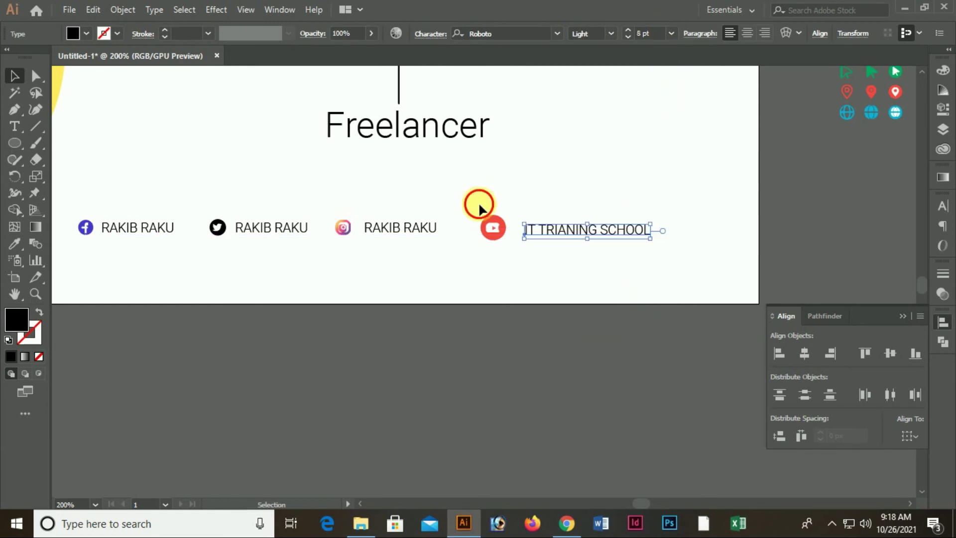
Shrink the YouTube icon slightly and nudge its label a little left
left_click(519, 294)
left_click(506, 221)
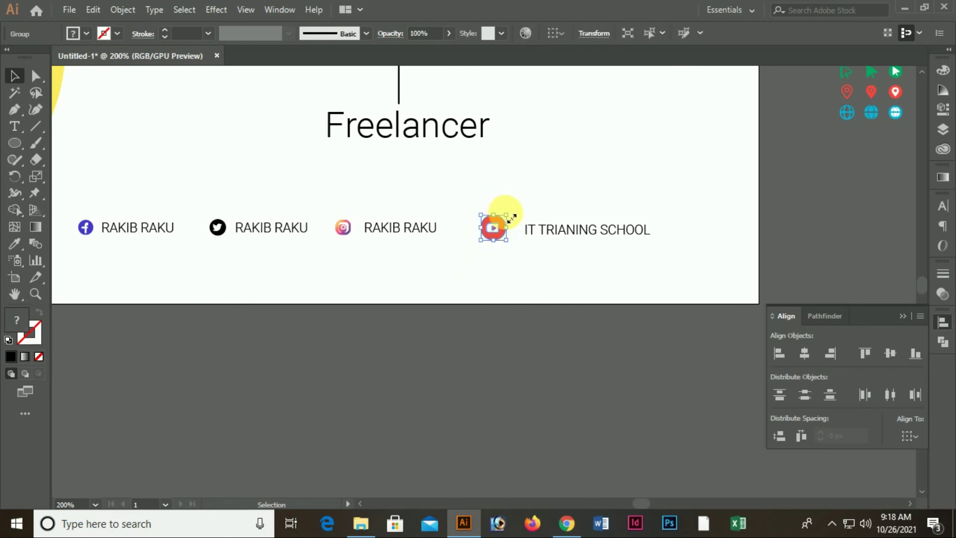
left_click_drag(507, 215, 503, 219)
left_click(515, 252)
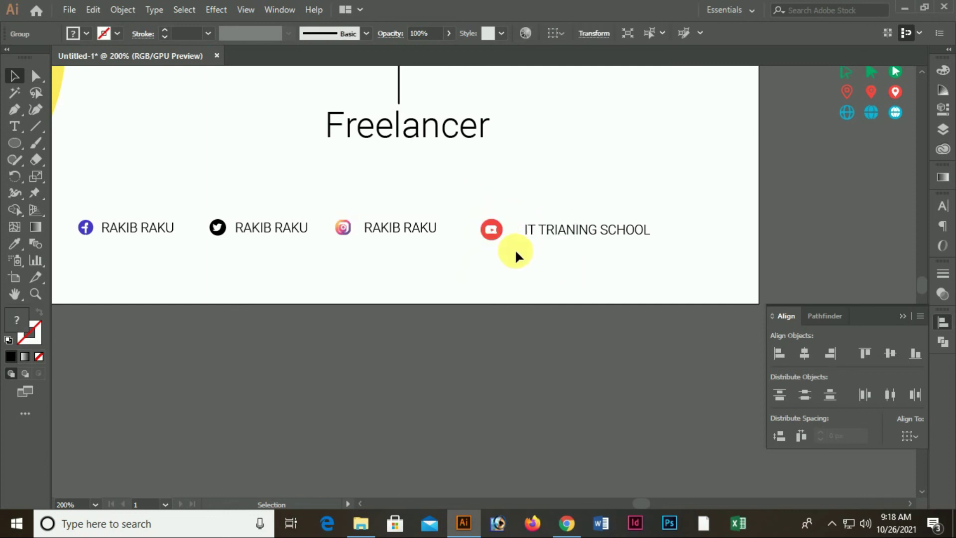
left_click(493, 228)
left_click_drag(572, 233, 566, 232)
Fit the artboard in the window, then zoom in on the Freelancer area
key("ctrl+0")
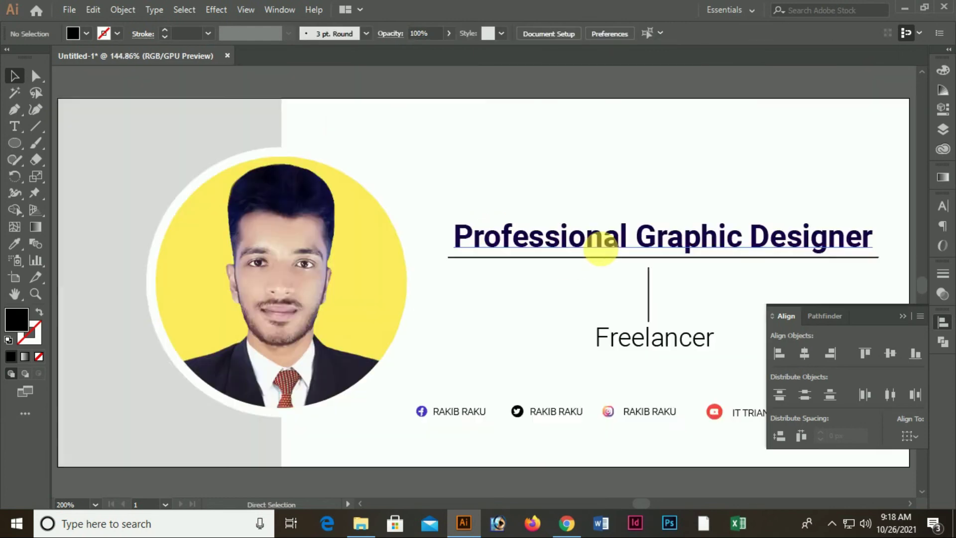
key("ctrl+minus")
key("ctrl+minus")
key("ctrl+minus")
left_click_drag(529, 313, 651, 393)
scroll(600, 409, "up", 3)
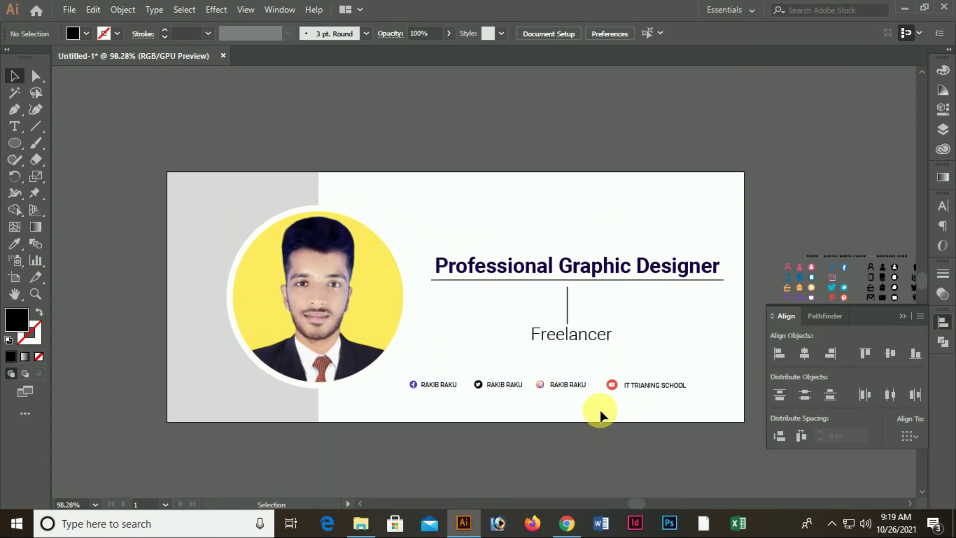
scroll(578, 399, "up", 1)
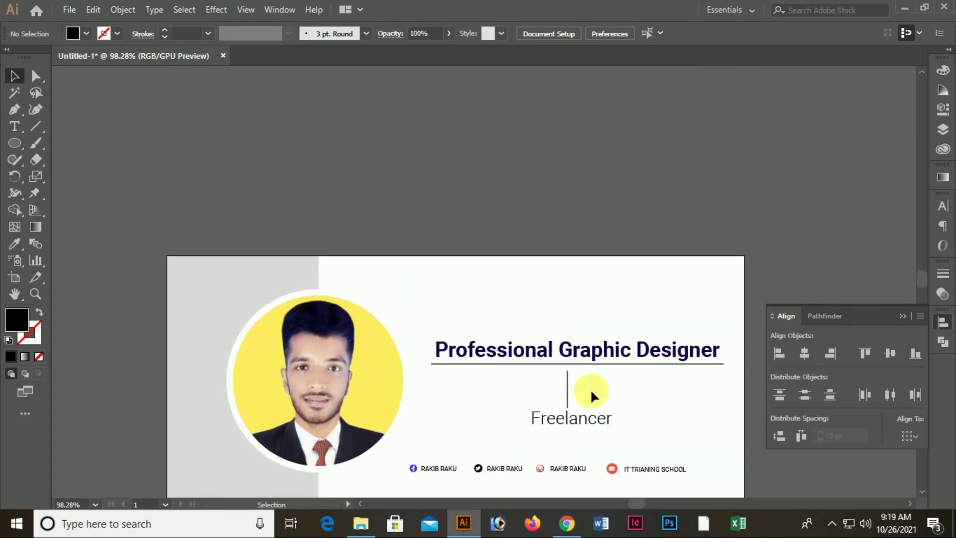
scroll(573, 369, "down", 4)
Create a lorem ipsum placeholder text box above the artboard
left_click(719, 301)
left_click(14, 125)
left_click_drag(406, 95, 564, 126)
left_click(14, 79)
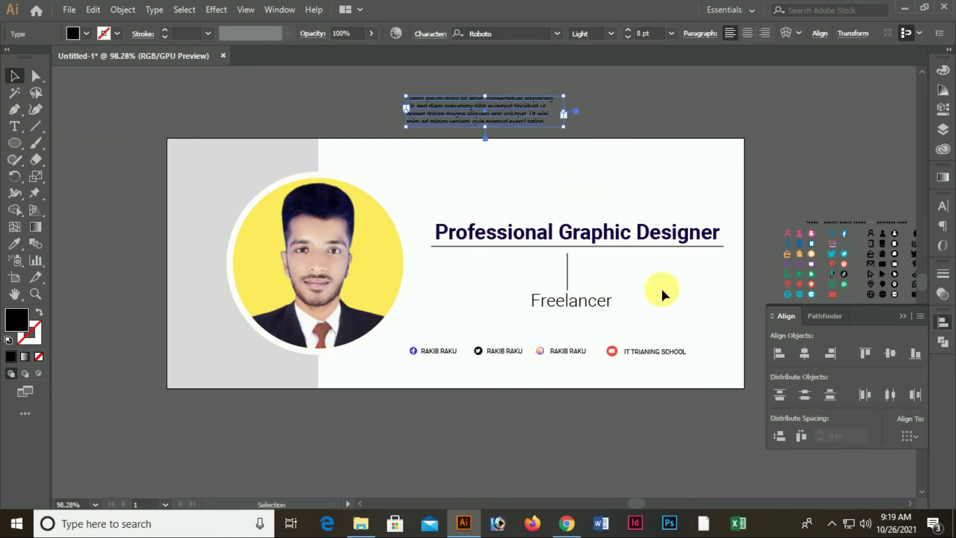
Move the title, divider and Freelancer block up and slightly left
left_click(598, 289, "ctrl")
left_click(598, 288, "ctrl")
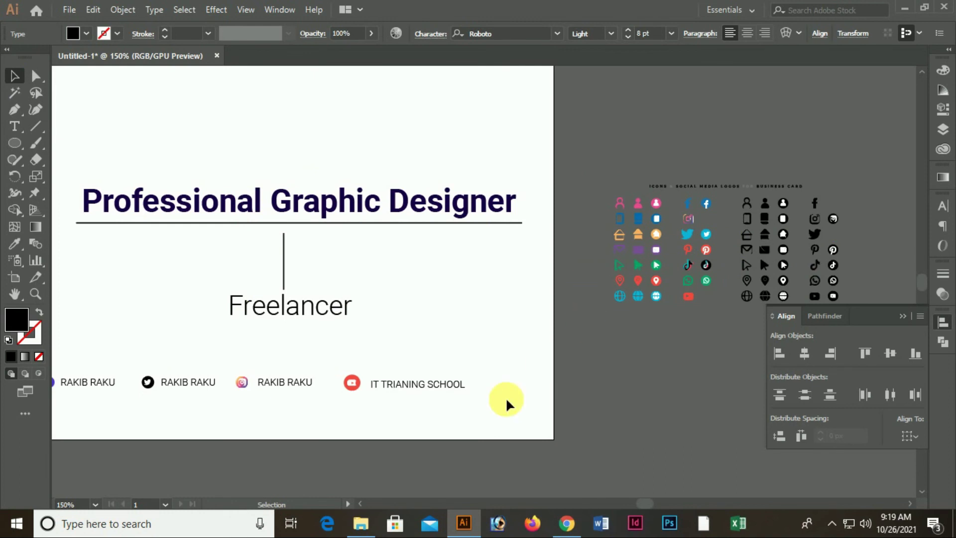
left_click_drag(182, 160, 349, 322)
left_click_drag(301, 207, 298, 186)
key("Left")
key("Left")
key("Left")
key("Left")
key("Left")
key("Left")
key("Left")
key("Left")
key("Left")
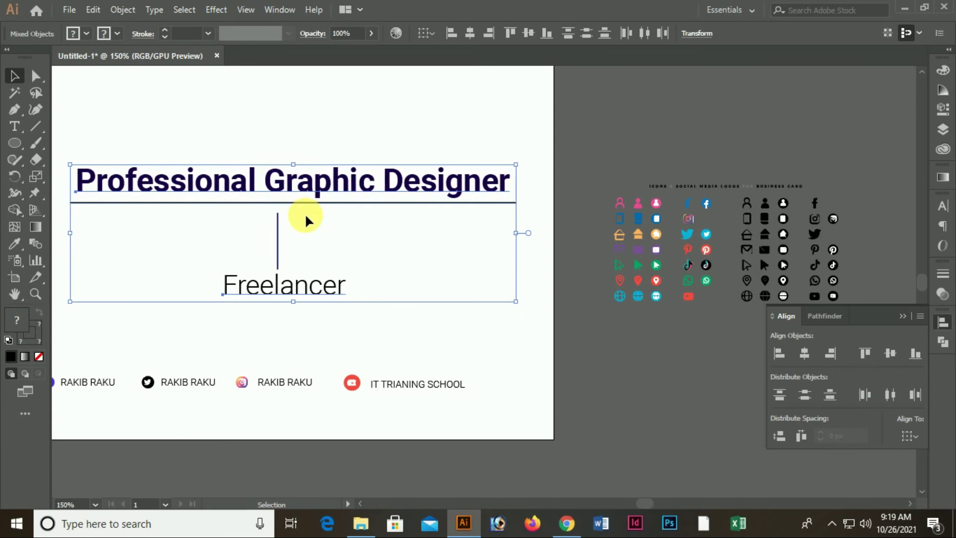
left_click(298, 335)
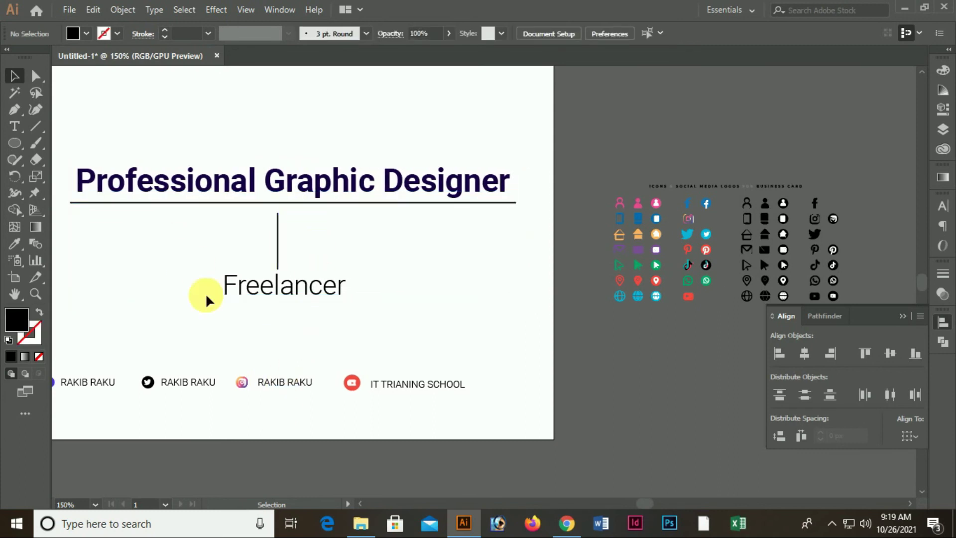
Place the lorem paragraph beneath Freelancer, raising the heading block further to make room
scroll(209, 298, "up", 2)
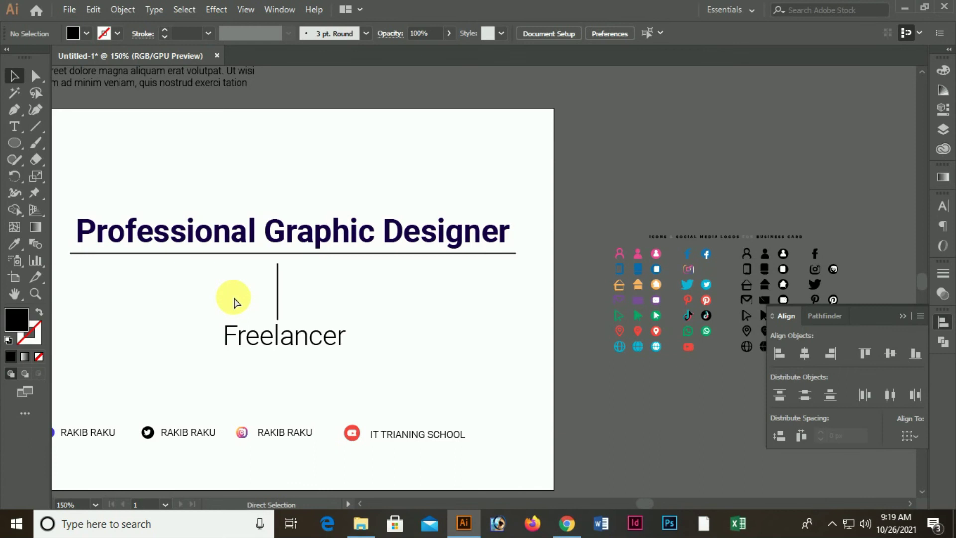
key("ctrl+minus")
left_click_drag(249, 149, 340, 355)
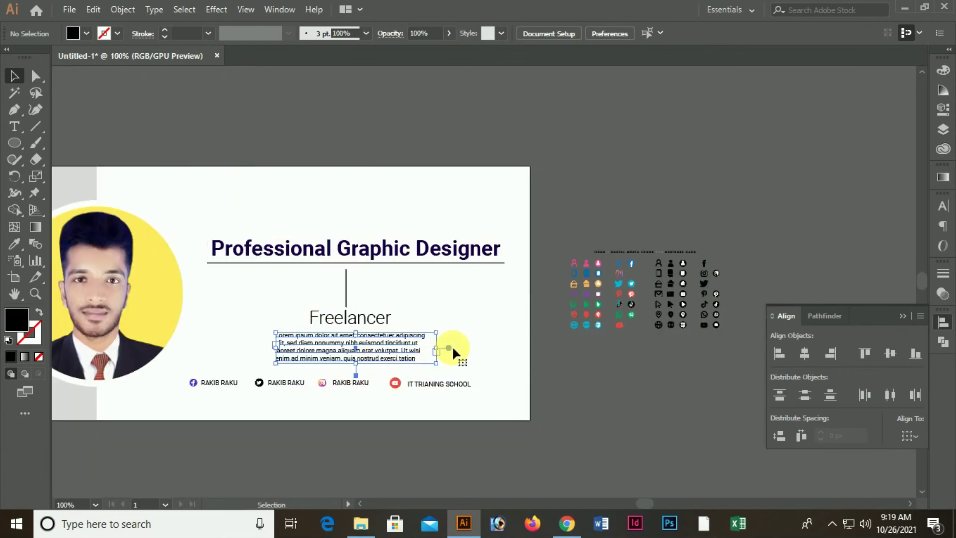
left_click(565, 390)
key("ctrl+plus")
key("ctrl+plus")
left_click_drag(278, 329, 397, 422)
left_click_drag(374, 154, 548, 357)
left_click_drag(497, 245, 497, 217)
left_click_drag(535, 435, 533, 476)
left_click(677, 332)
Delete the spare icon sheet beside the artboard and view the whole banner
key("ctrl+minus")
key("ctrl+minus")
key("ctrl+minus")
left_click(565, 359, "ctrl")
left_click_drag(619, 203, 761, 398)
key("Delete")
left_click_drag(559, 222, 798, 501)
key("Delete")
key("ctrl+minus")
key("ctrl+minus")
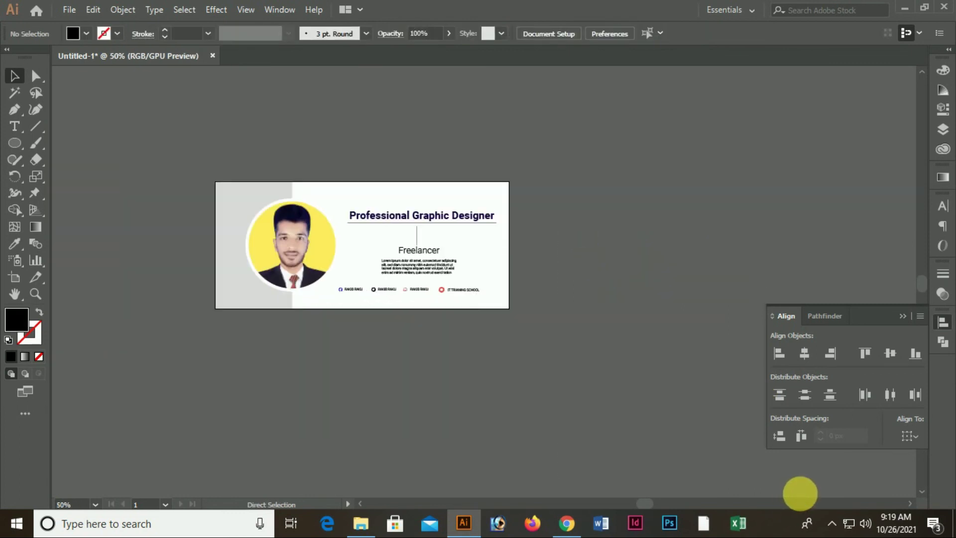
Zoom the banner to full size, centre it in view, and select the grey left panel
left_click(470, 276, "ctrl")
left_click(260, 328, "ctrl")
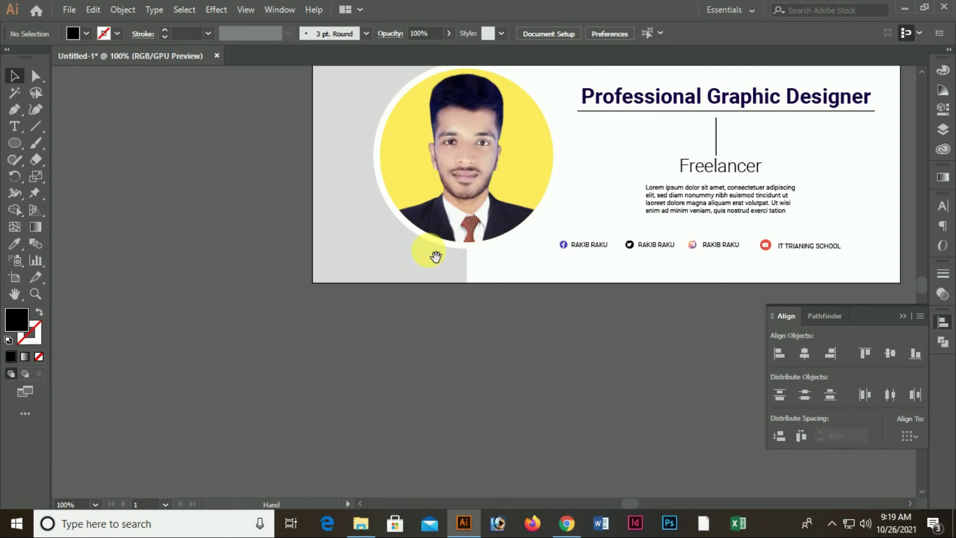
left_click_drag(436, 257, 223, 316)
left_click_drag(190, 268, 218, 276)
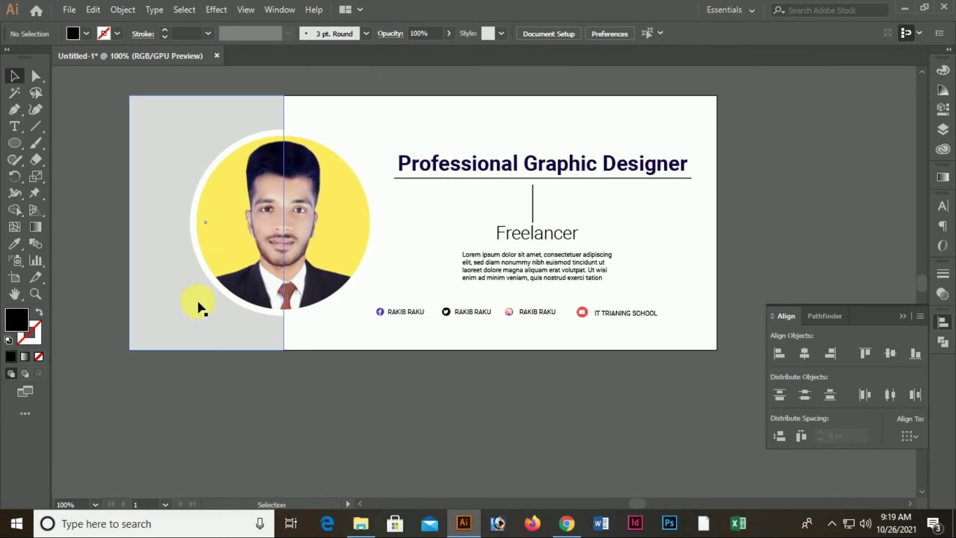
left_click(197, 299)
Try the Rectangle tool's exact-size prompt twice, cancel it, and clear the selection
left_click_drag(25, 145, 74, 141)
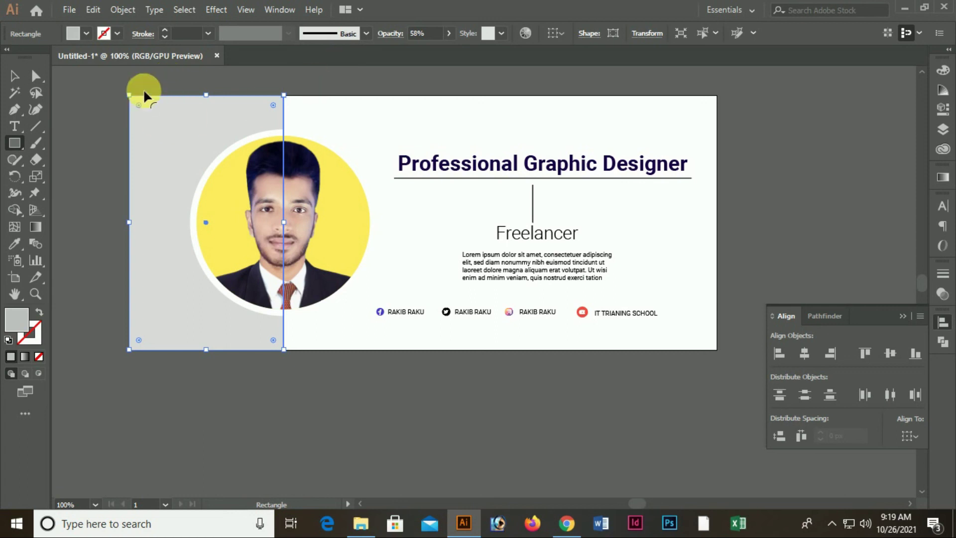
left_click(209, 82)
left_click(511, 287)
left_click(93, 105)
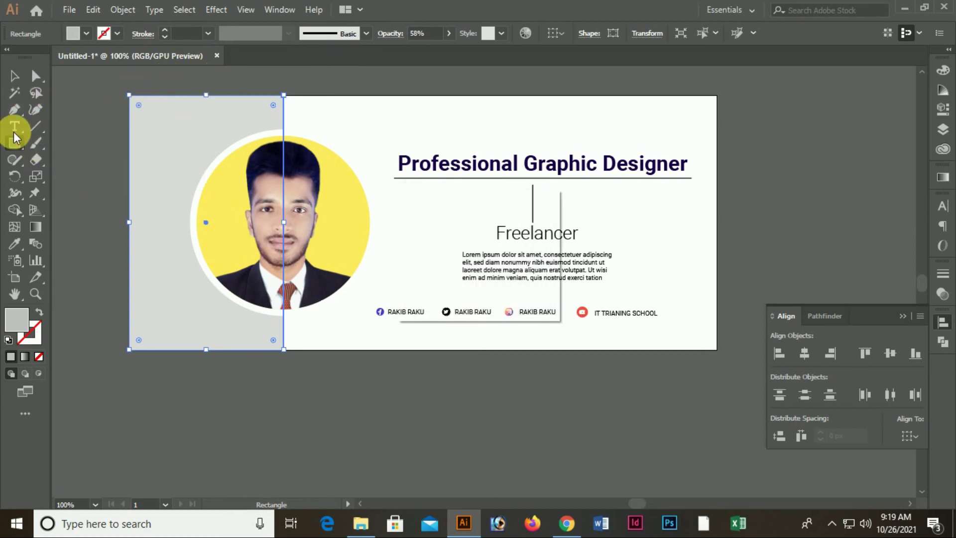
left_click(511, 285)
left_click(14, 77)
left_click(62, 111)
left_click(15, 144)
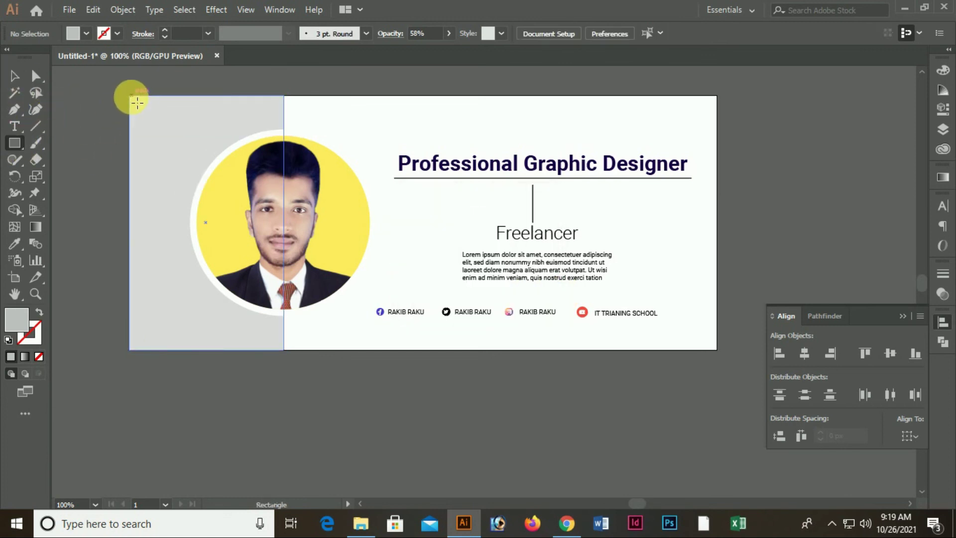
Draw a white rectangle over the whole 720 × 312 px artboard and send it to the back
left_click_drag(134, 101, 717, 349)
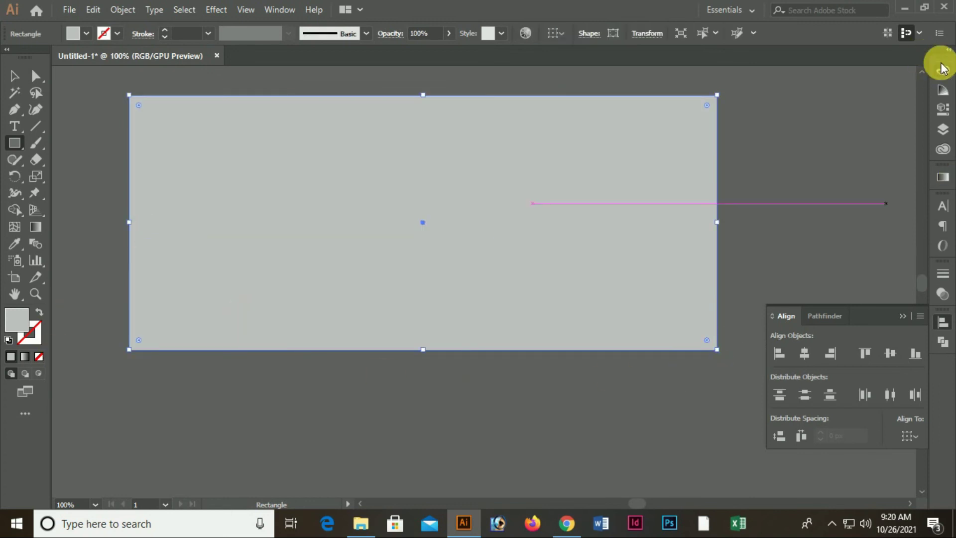
left_click(942, 70)
left_click(787, 158)
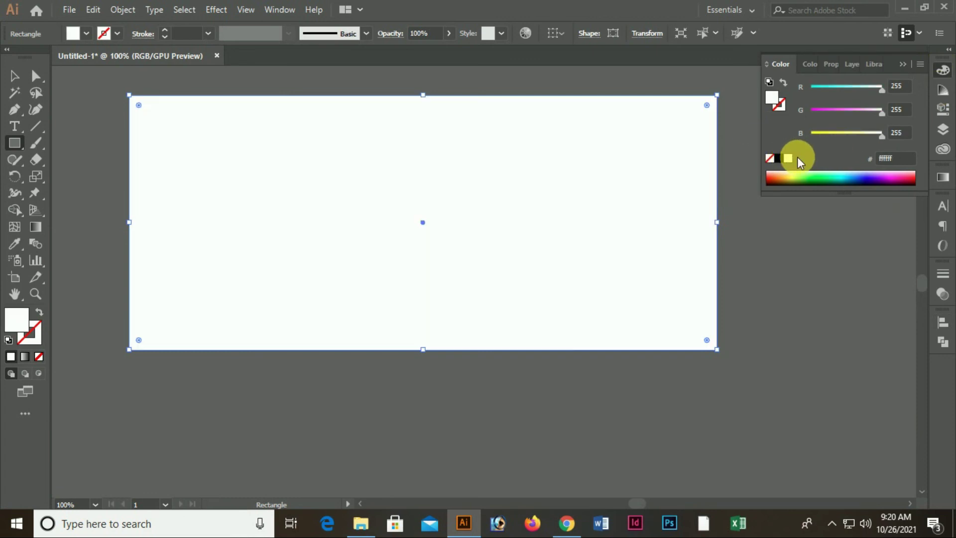
key("ctrl+shift+bracketleft")
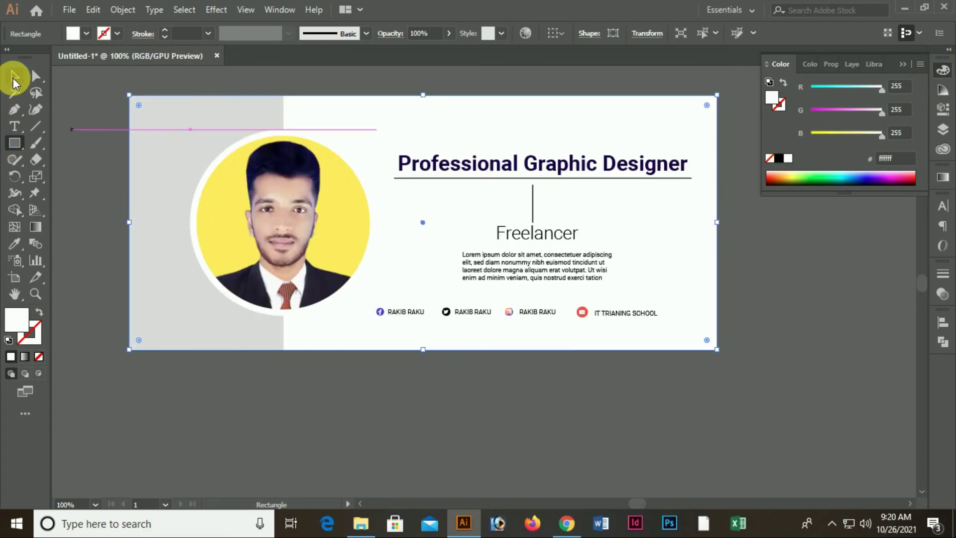
left_click(13, 77)
left_click(277, 405)
Check the Lorem ipsum paragraph keeps its black fill, then clear the selection
scroll(593, 450, "up", 3)
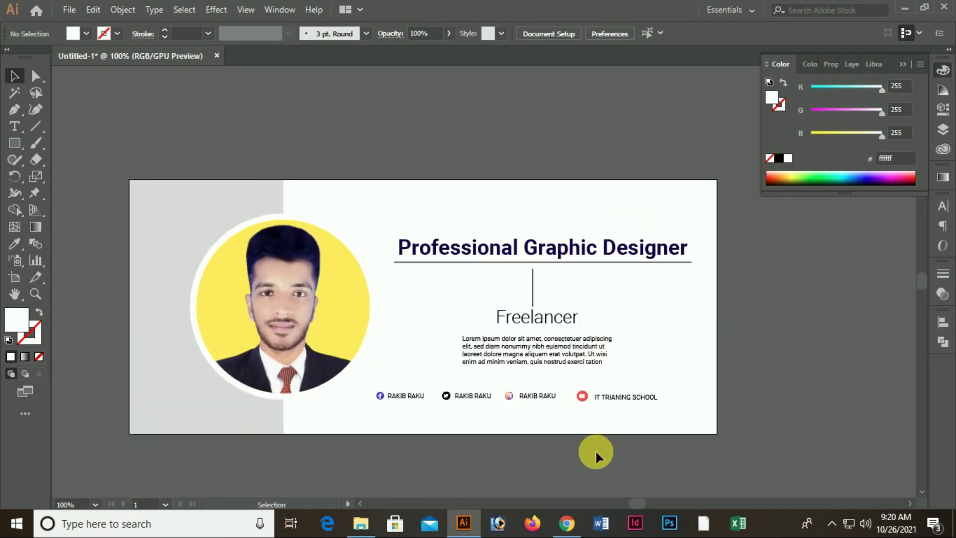
scroll(596, 451, "down", 2)
scroll(624, 452, "up", 1)
left_click(548, 331)
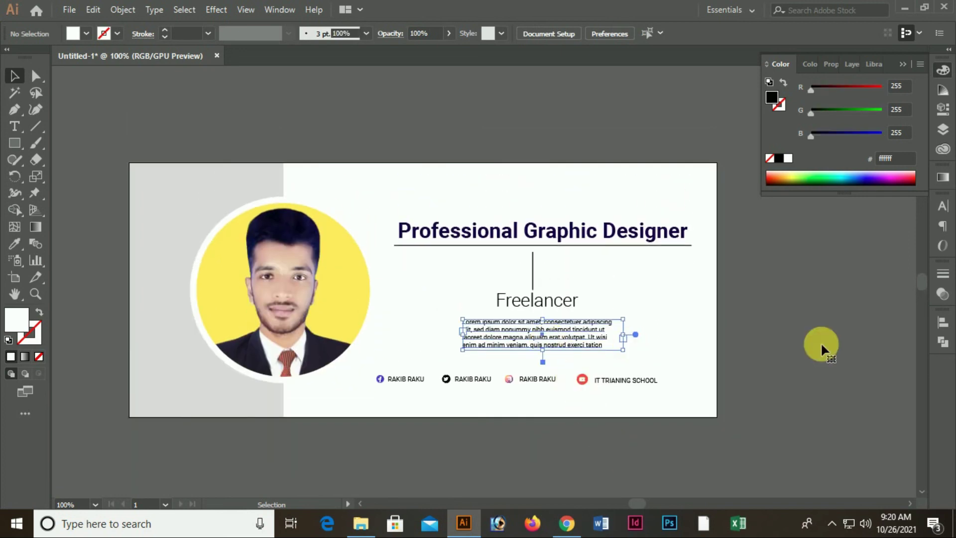
left_click(790, 330)
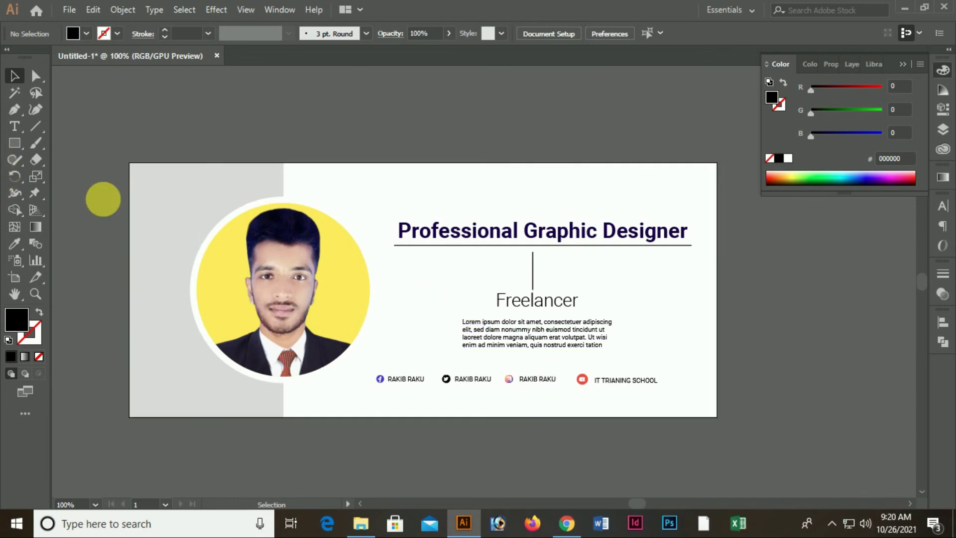
Draw a small 20 px circle left of the divider and eyedrop the grey panel's colour into it
left_click_drag(15, 144, 70, 176)
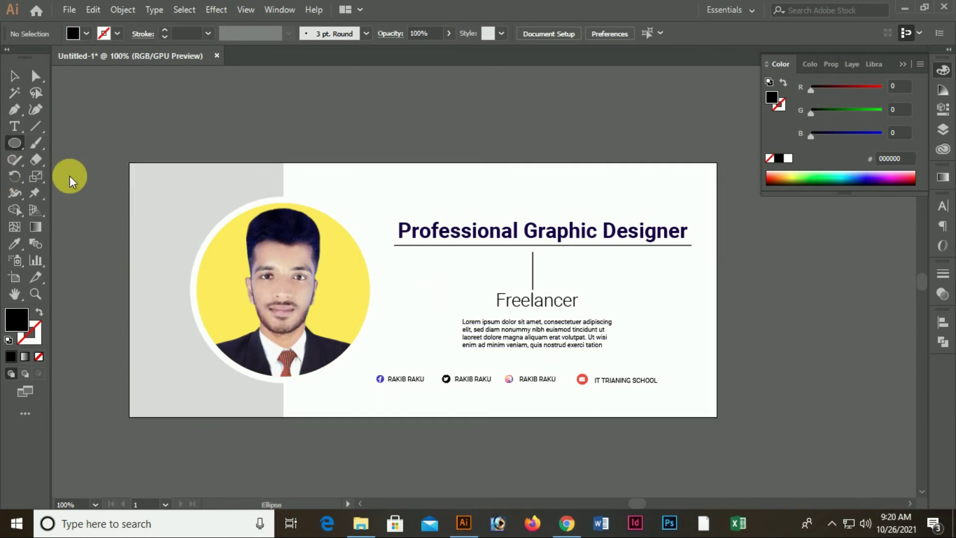
left_click(484, 317, "ctrl")
left_click_drag(543, 361, 520, 380)
left_click_drag(373, 232, 392, 248)
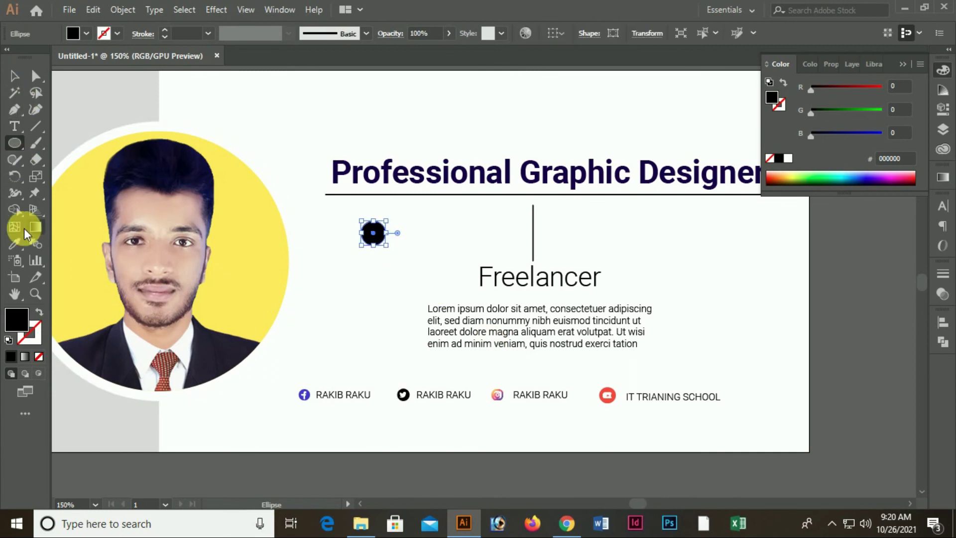
left_click(14, 241)
left_click(111, 100)
Set the grey circle's opacity to 33%
left_click(15, 74)
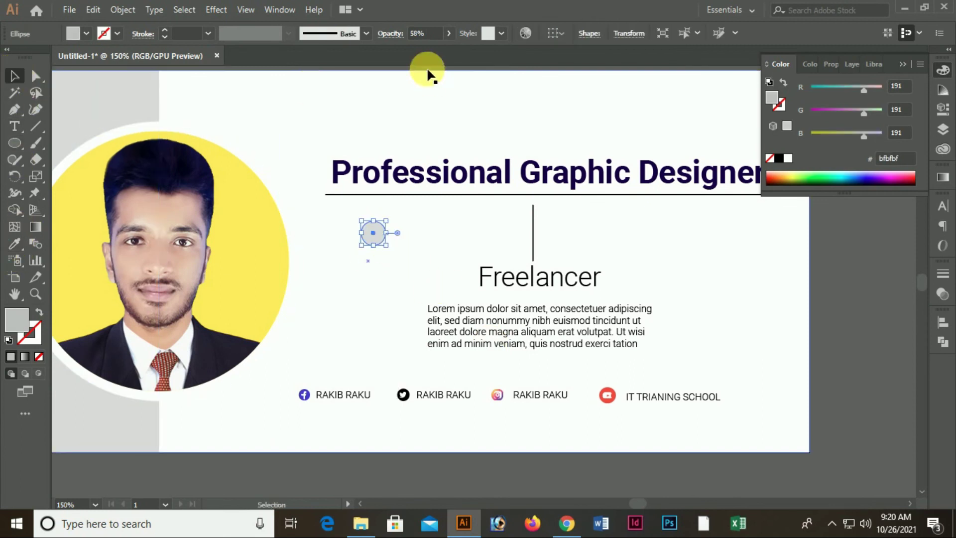
left_click(450, 32)
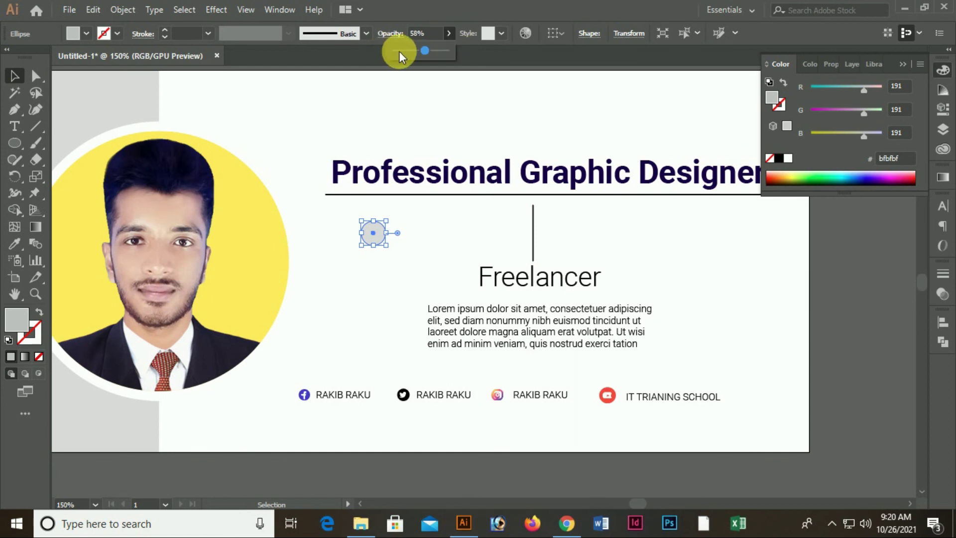
left_click_drag(400, 52, 403, 52)
left_click(383, 115)
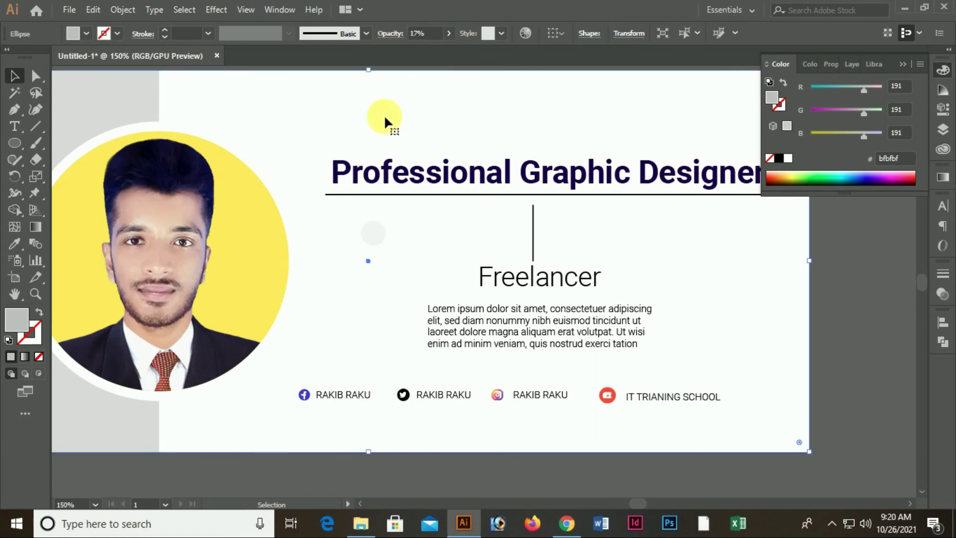
left_click(372, 232)
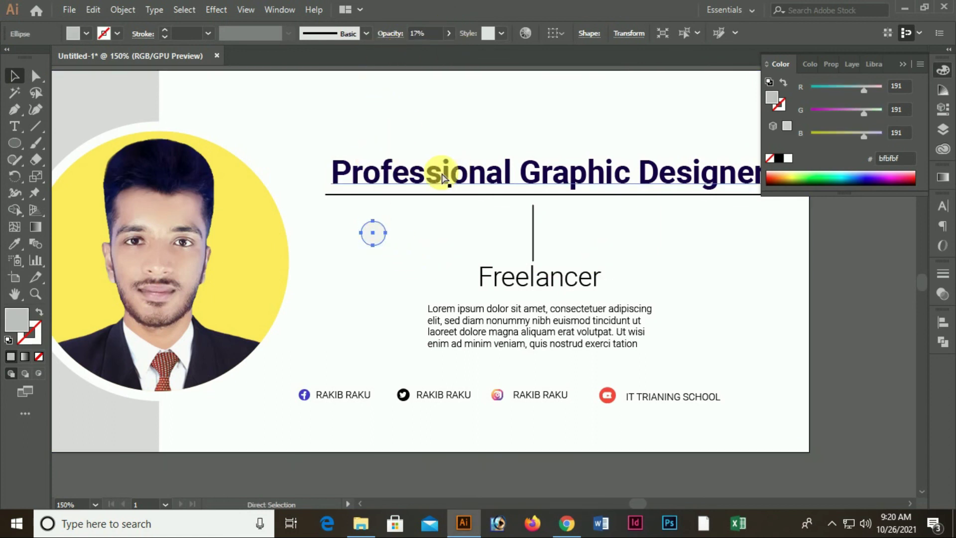
left_click(412, 53)
left_click(504, 97)
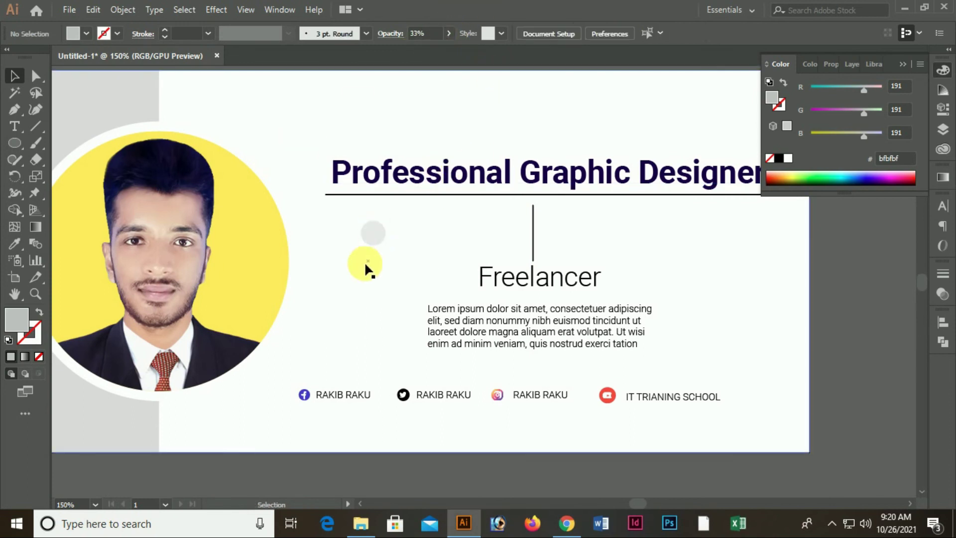
Add scaled copies of the dot below it, further left, and right of the text
left_click_drag(371, 238, 338, 325)
left_click(402, 279)
left_click(402, 280)
left_click_drag(372, 233, 739, 315)
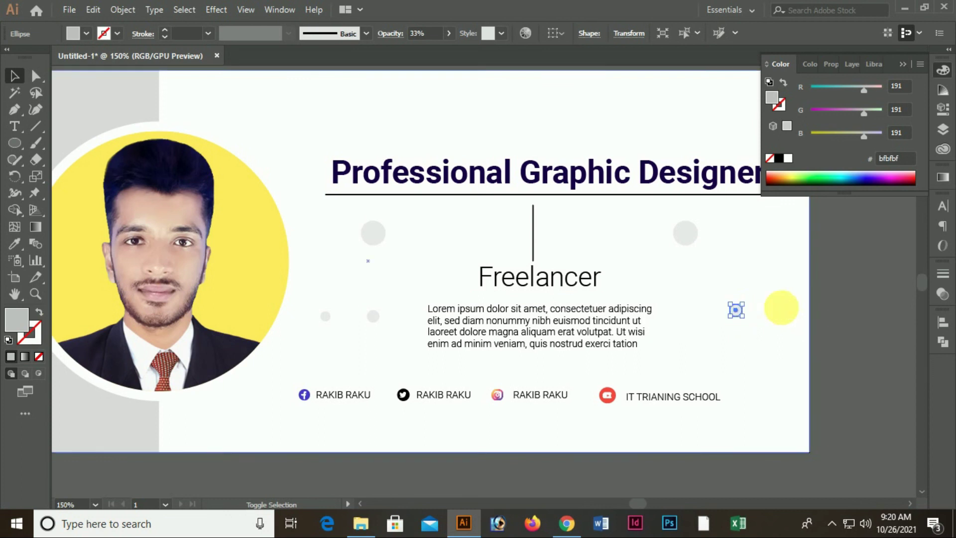
left_click(856, 285)
key("ctrl+1")
Zoom out and shift the banner left so there is canvas space beside it
key("z")
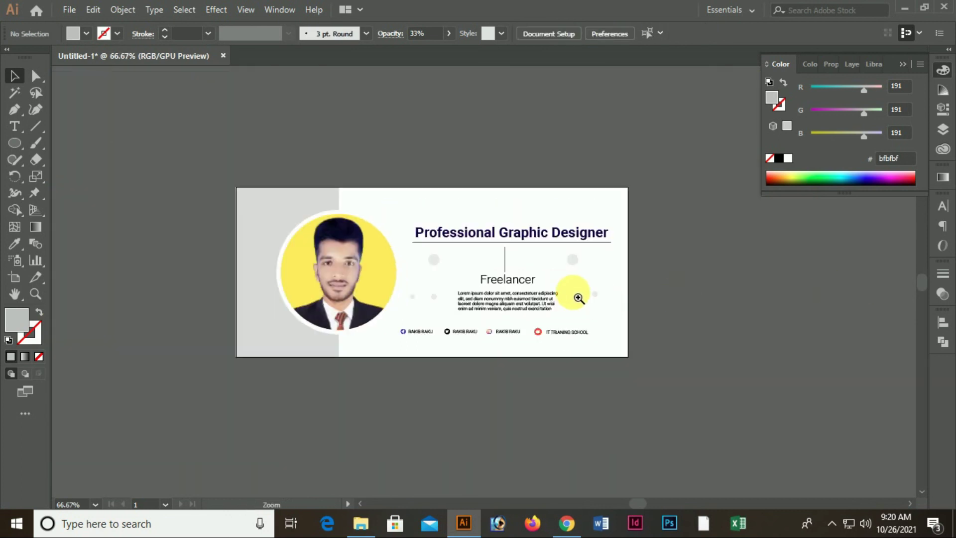
left_click(576, 299)
key("ctrl+minus")
key("ctrl+minus")
key("ctrl+minus")
left_click(376, 245, "ctrl")
left_click_drag(572, 299, 464, 233)
scroll(648, 286, "up", 2)
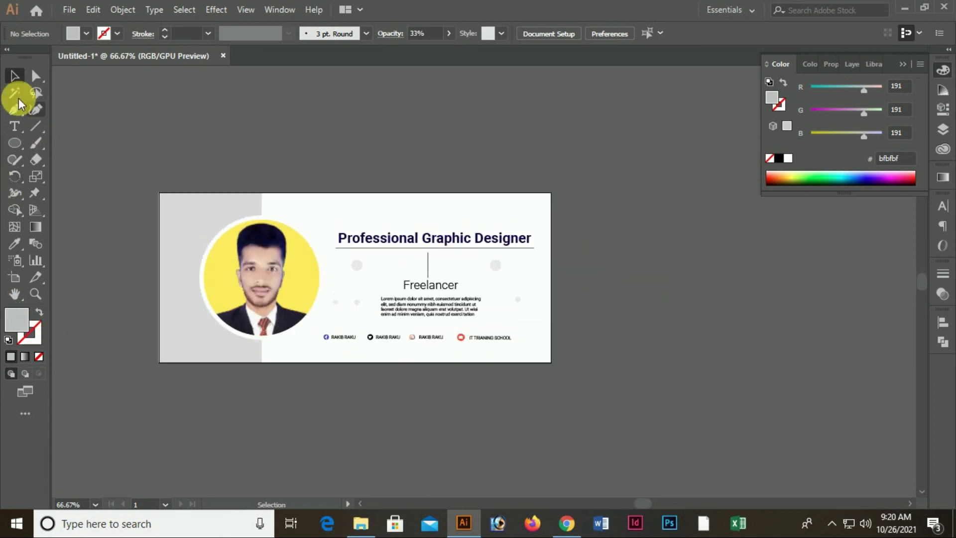
Draw a large rectangle beside the banner and fill it with a lighter Color Guide grey
left_click_drag(14, 148, 62, 143)
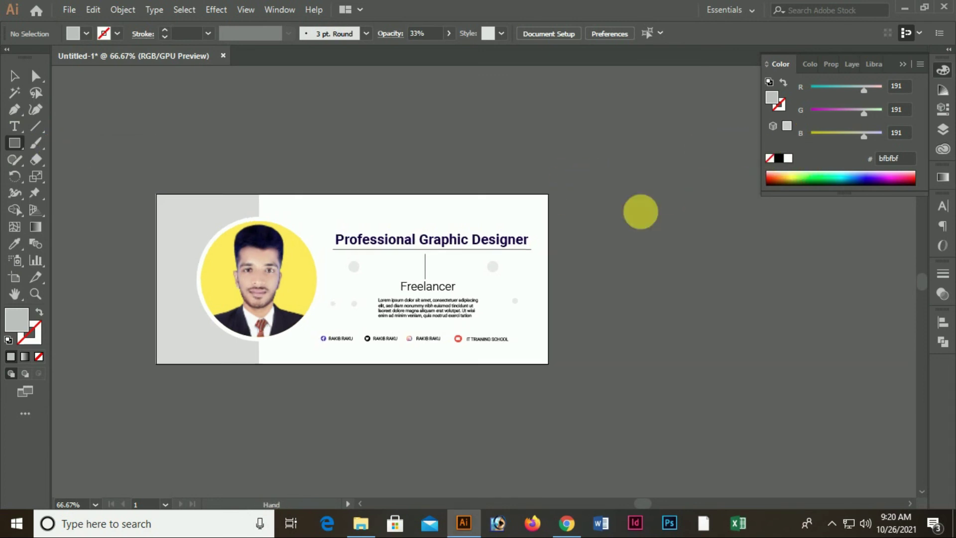
left_click_drag(646, 215, 309, 155)
left_click_drag(302, 82, 869, 402)
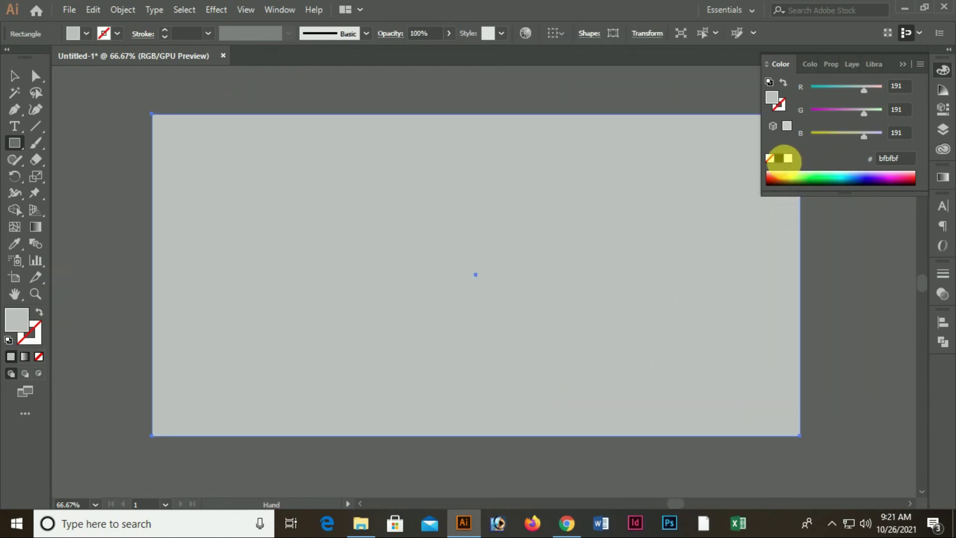
left_click(942, 91)
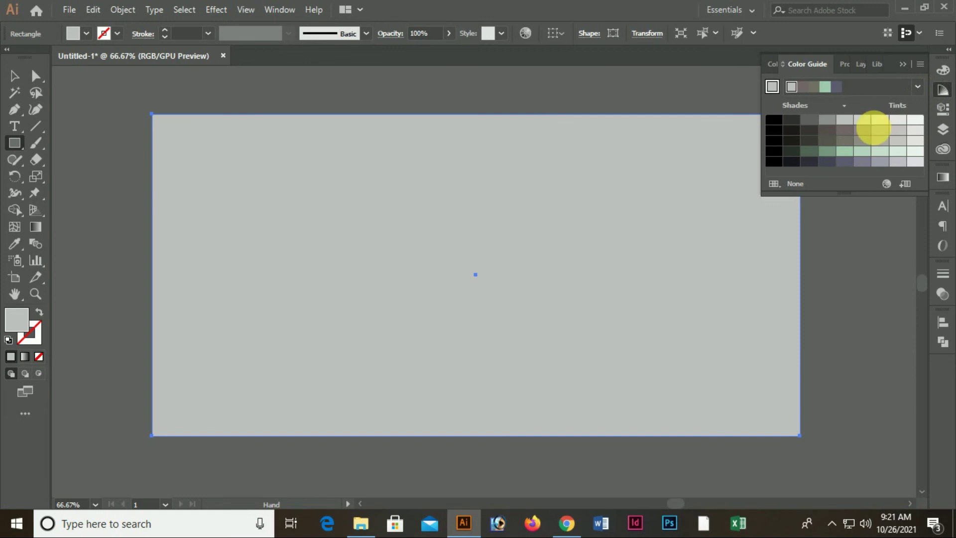
left_click(809, 119)
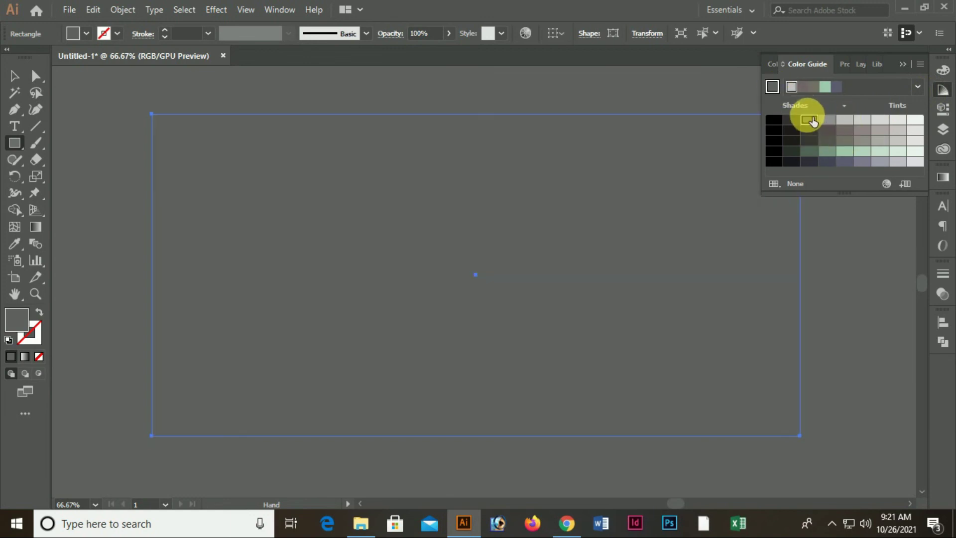
key("ctrl+minus")
key("ctrl+minus")
left_click(830, 119)
left_click_drag(407, 305, 517, 288)
left_click(15, 80)
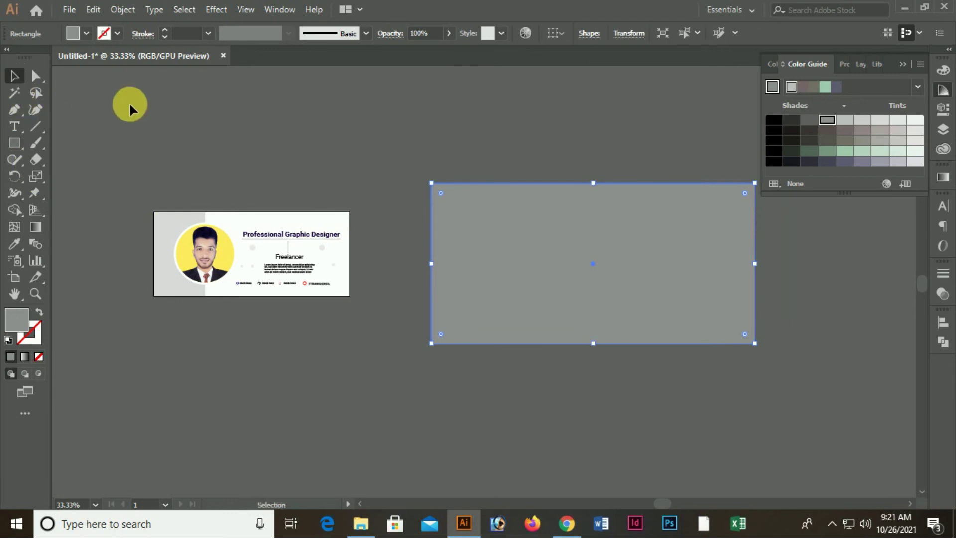
Select all the banner's objects and group them
left_click_drag(372, 325, 147, 203)
right_click(280, 244)
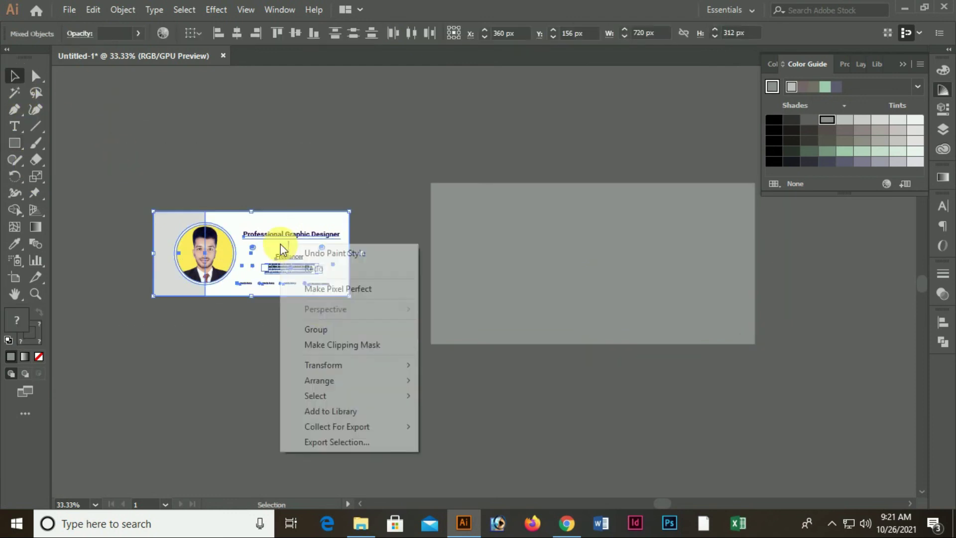
left_click(318, 329)
left_click(330, 363)
Place a copy of the grouped banner onto the grey backdrop rectangle
left_click_drag(220, 258, 483, 264)
left_click_drag(294, 265, 628, 277)
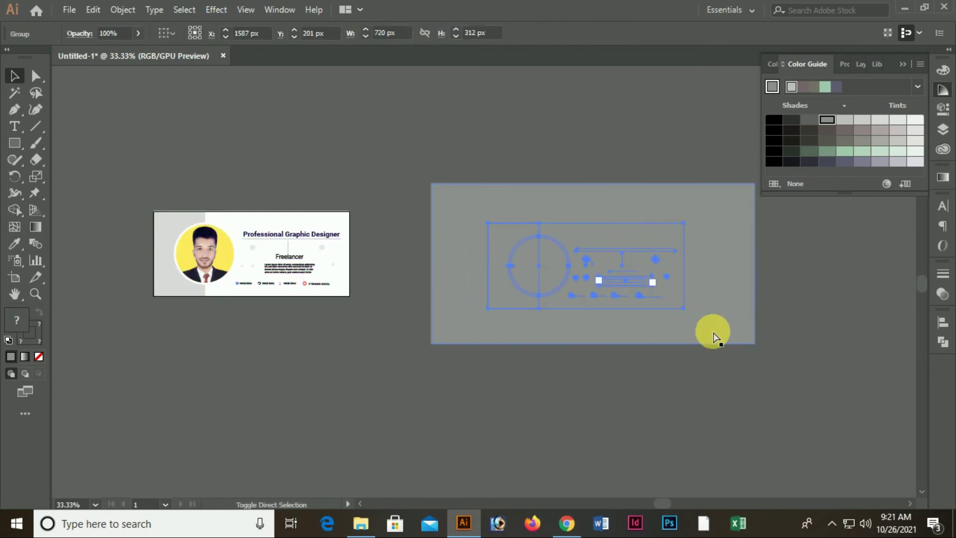
double_click(577, 271, "ctrl")
left_click_drag(670, 329, 666, 292)
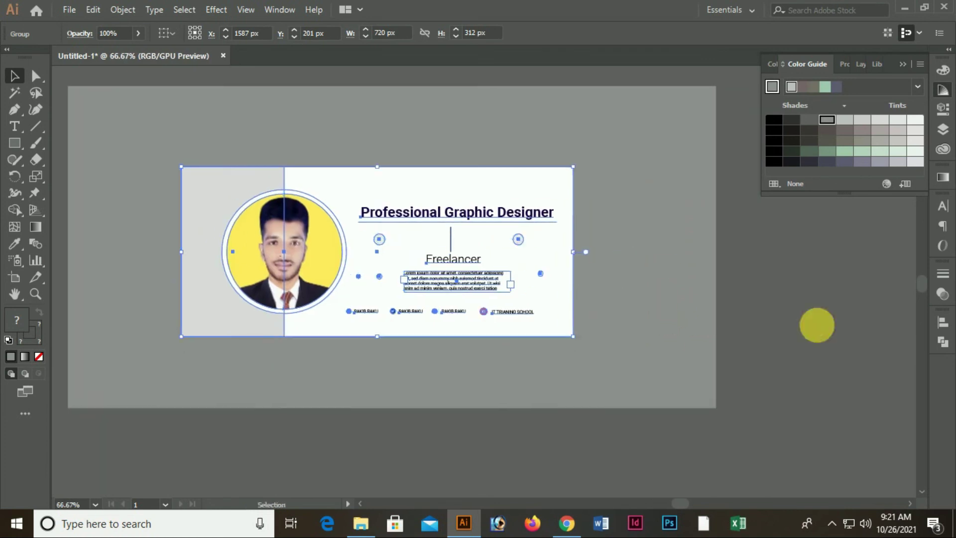
left_click(809, 327)
left_click_drag(452, 328, 503, 335)
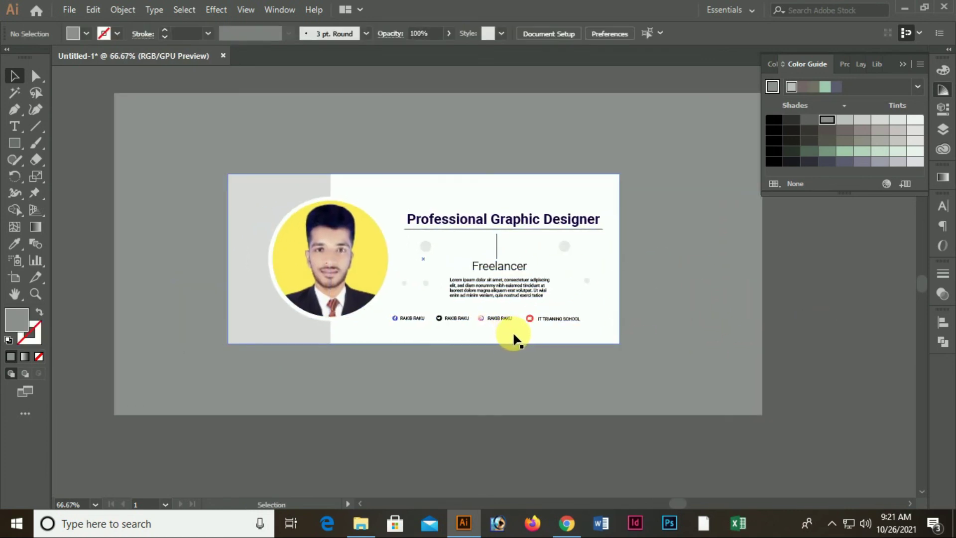
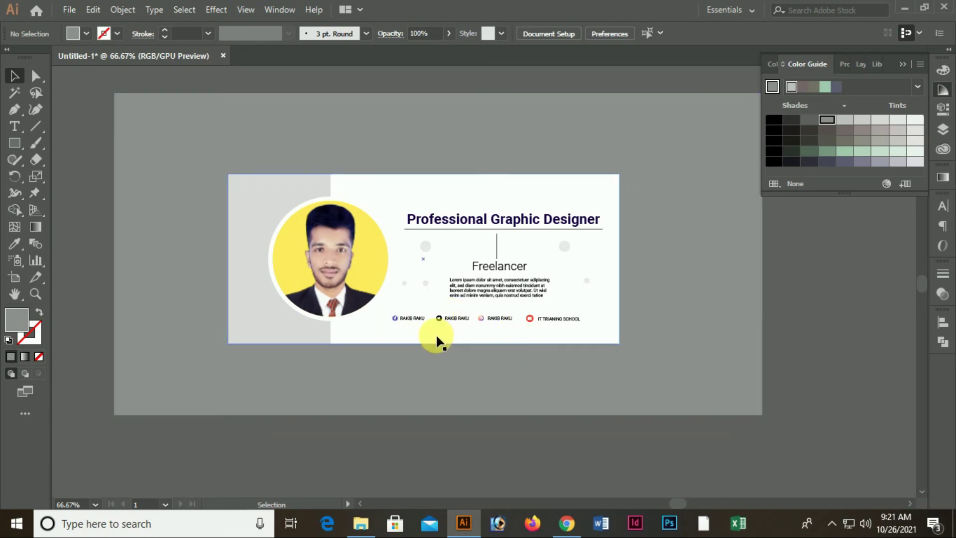
left_click(68, 10)
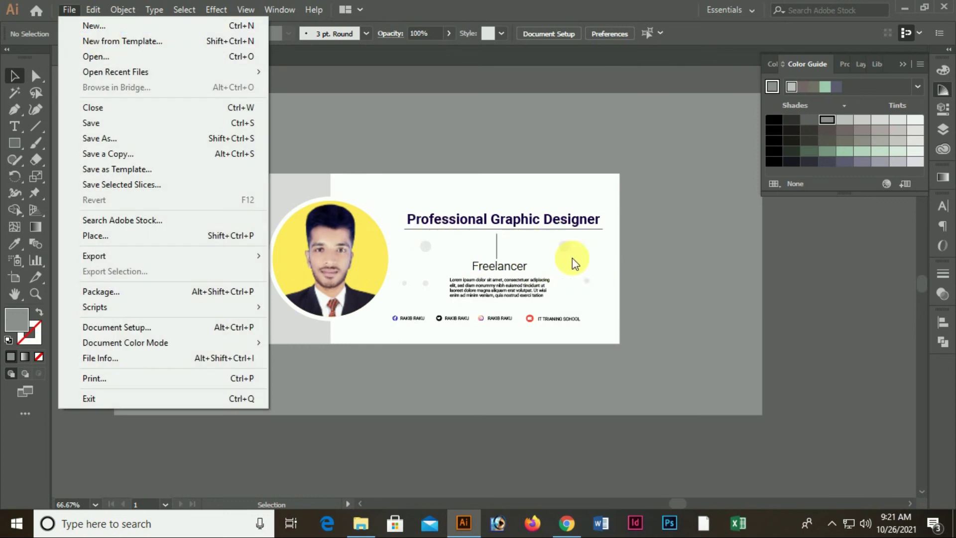
left_click(839, 288)
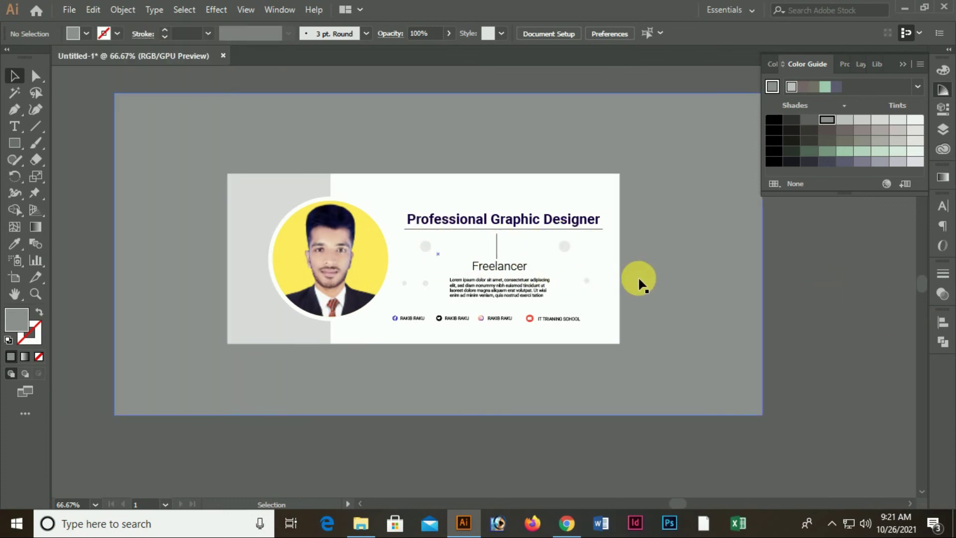
left_click(68, 10)
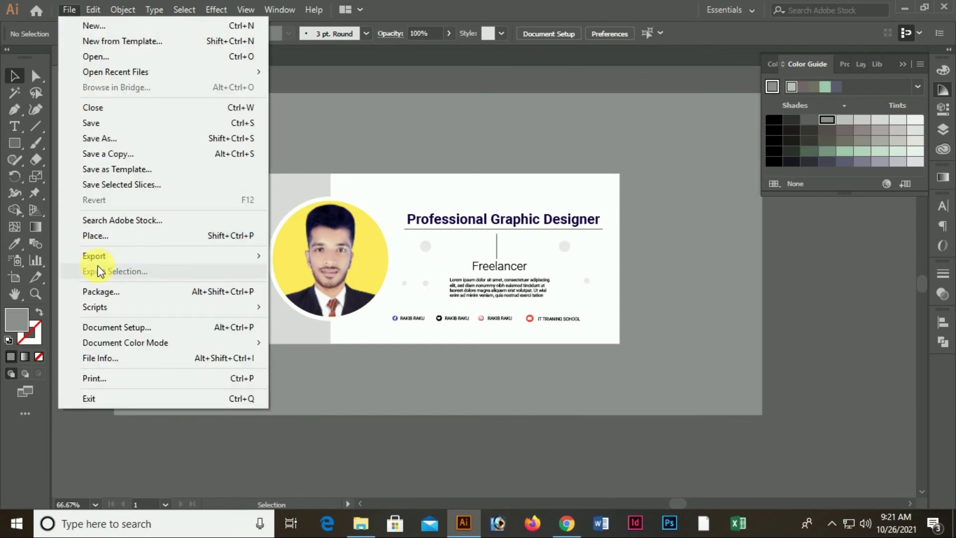
mouse_move(93, 255)
left_click(305, 275)
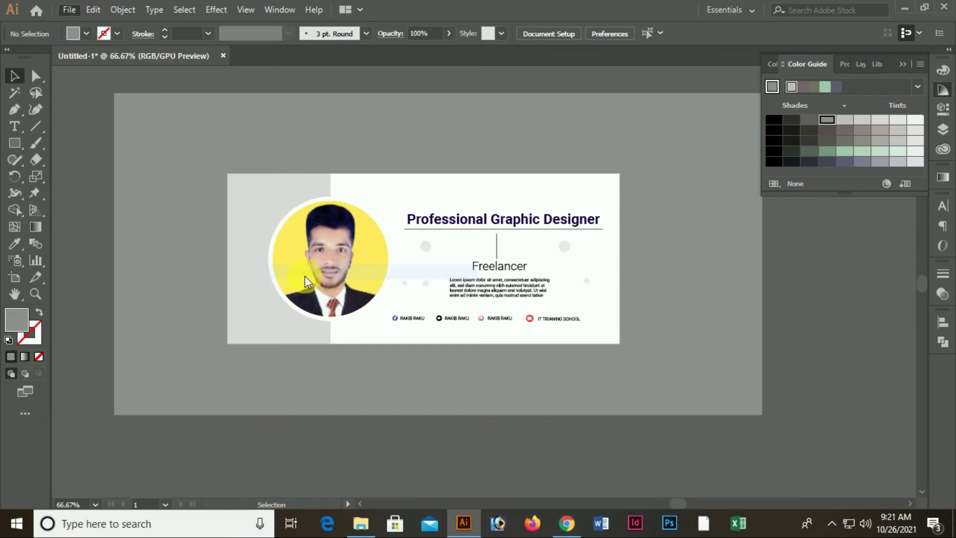
left_click(59, 104)
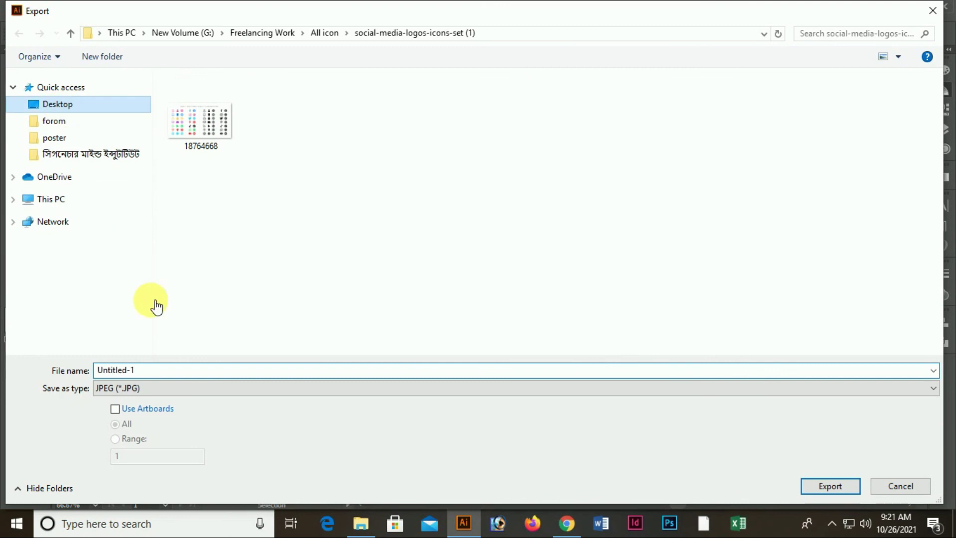
left_click(150, 392)
scroll(150, 393, "down", 3)
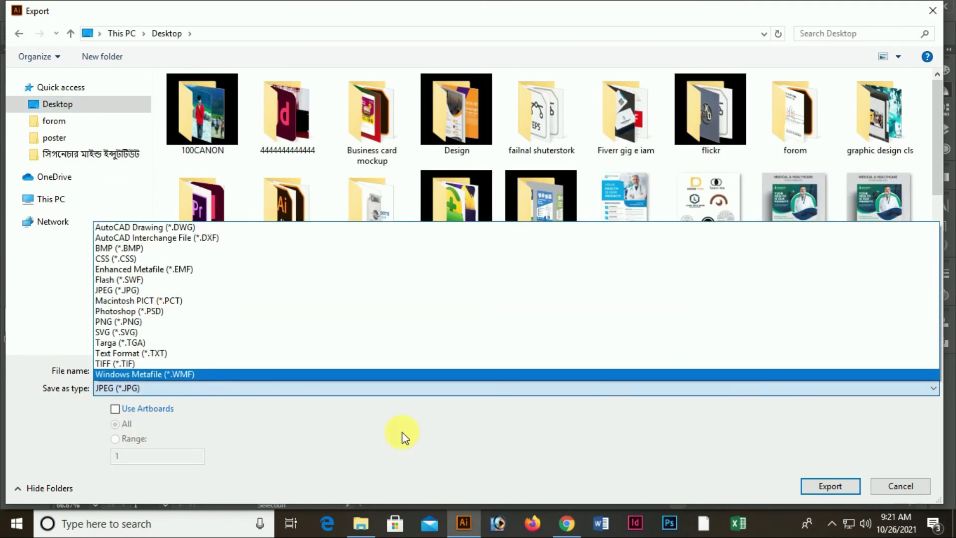
left_click(911, 490)
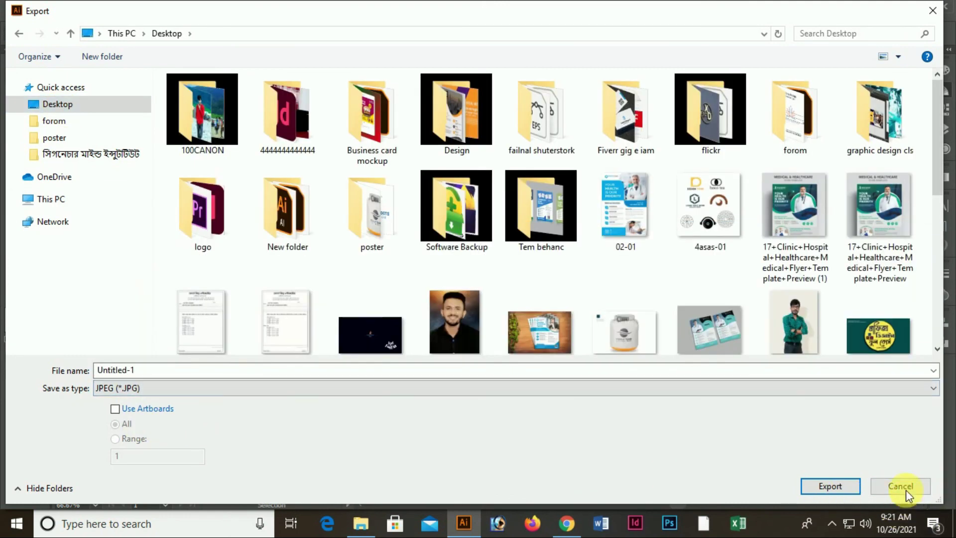
left_click(902, 488)
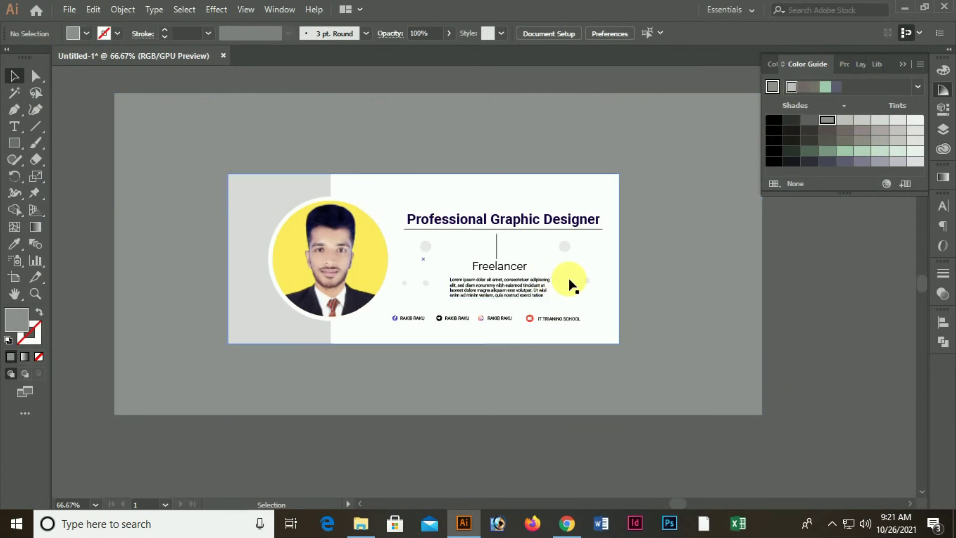